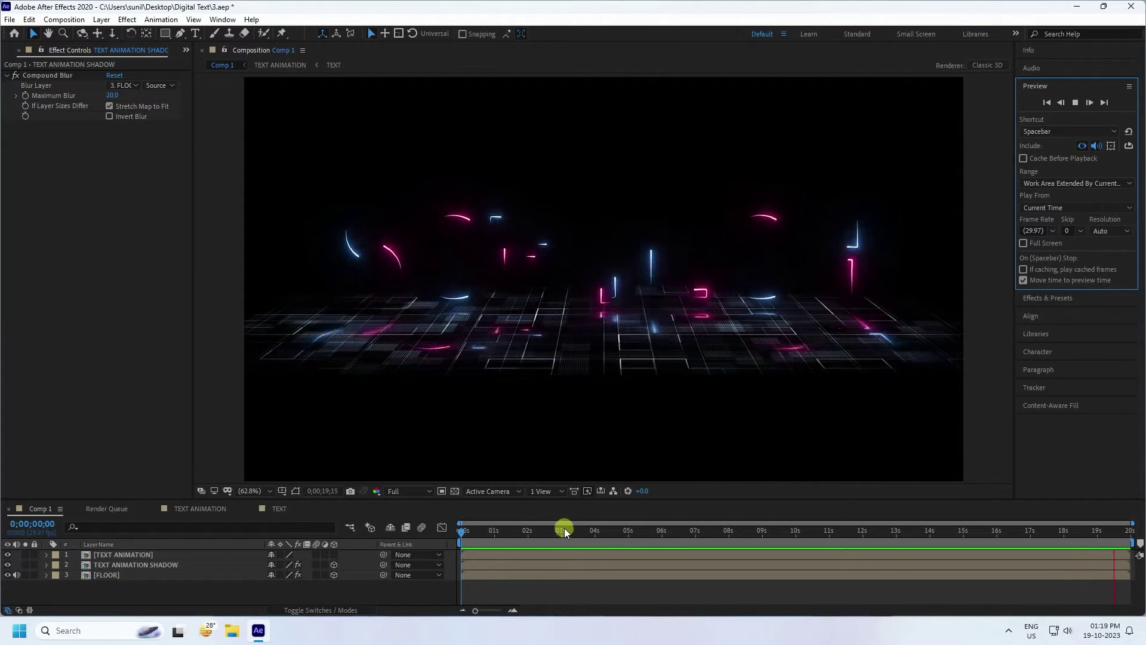
Step: Stop the preview and start a new project, discarding the old project's unsaved changes
click(568, 529)
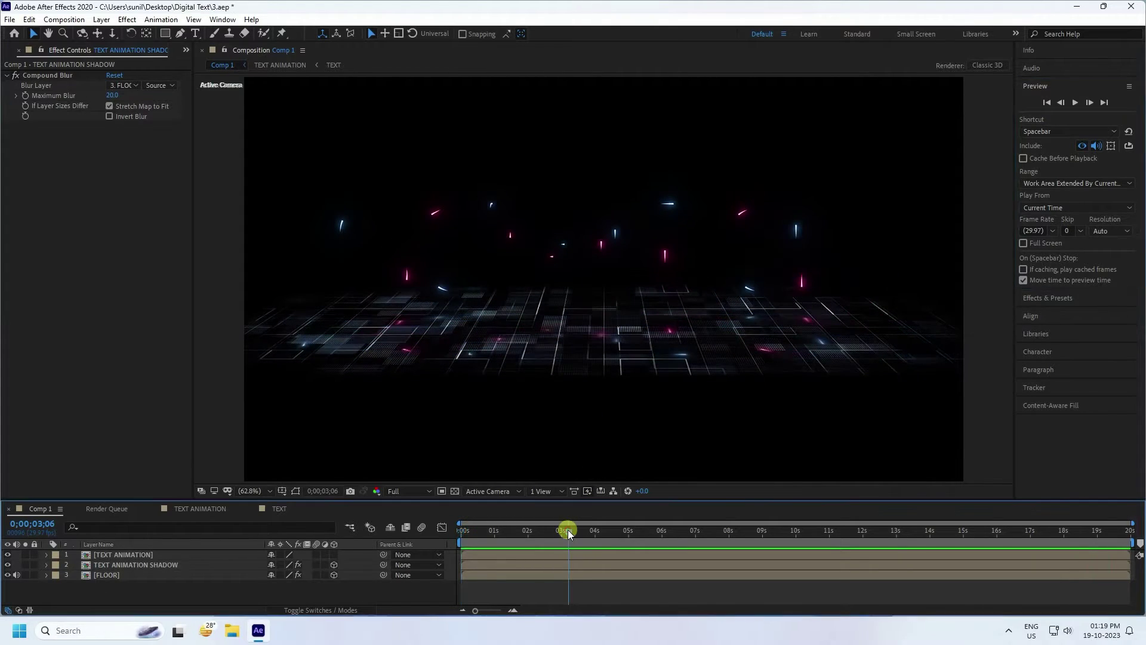
click(64, 19)
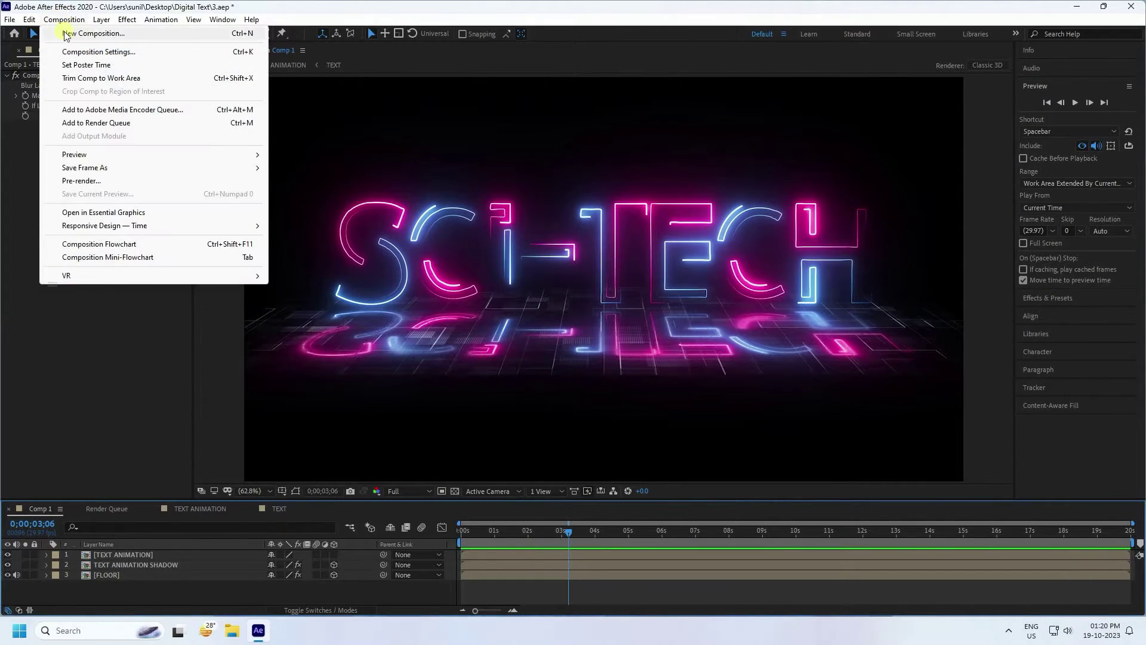
mouse_move(10, 20)
mouse_move(173, 35)
click(229, 34)
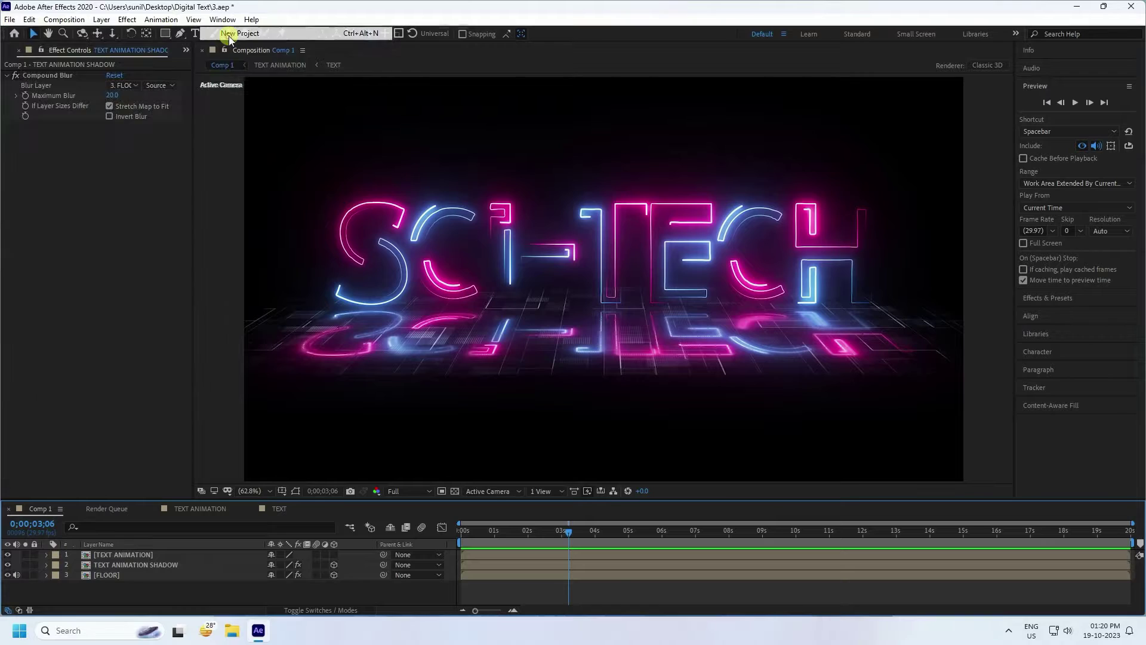
click(587, 333)
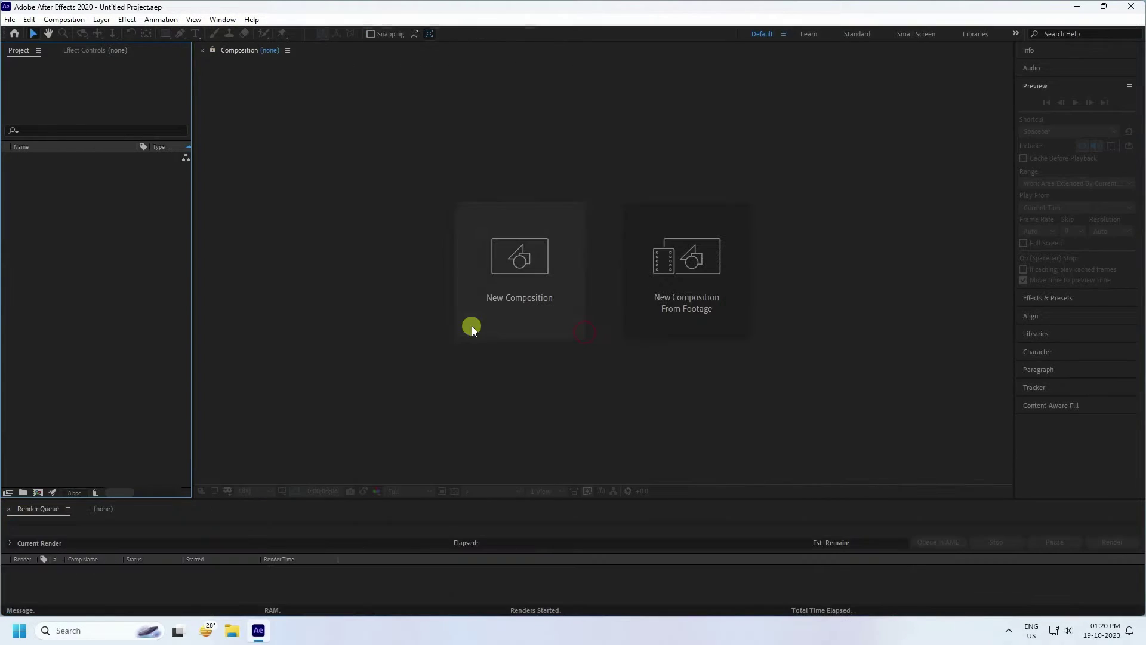
Step: Create Comp 1 at 1920×1080, 29.97 fps, 20 seconds long, and close the Render Queue
click(524, 304)
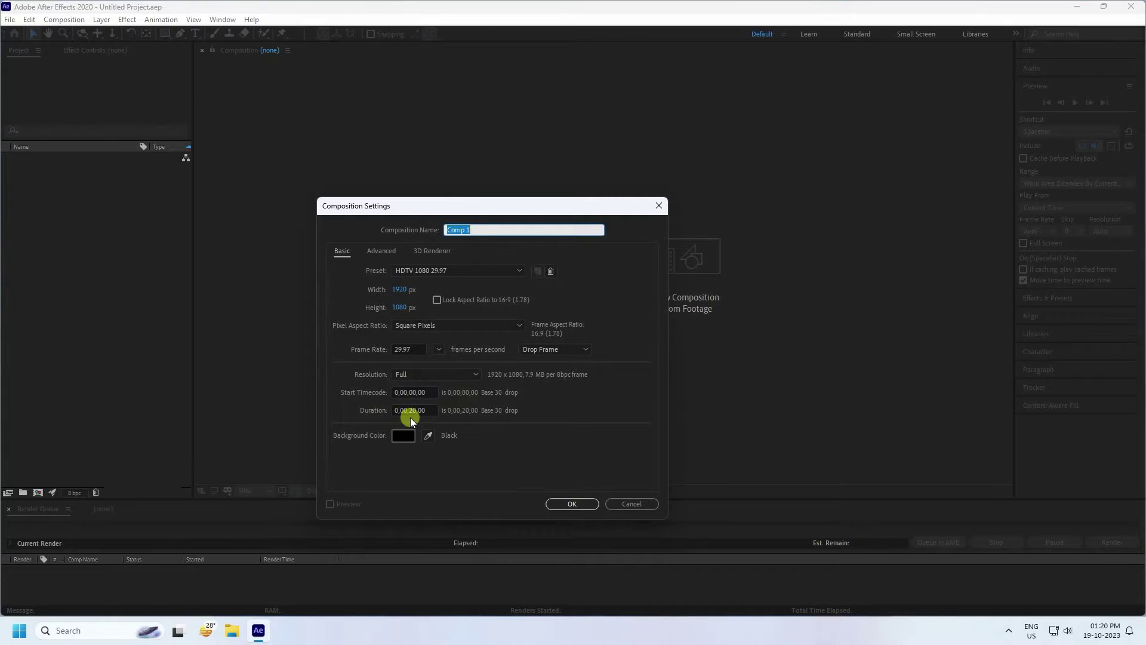
click(571, 503)
click(9, 509)
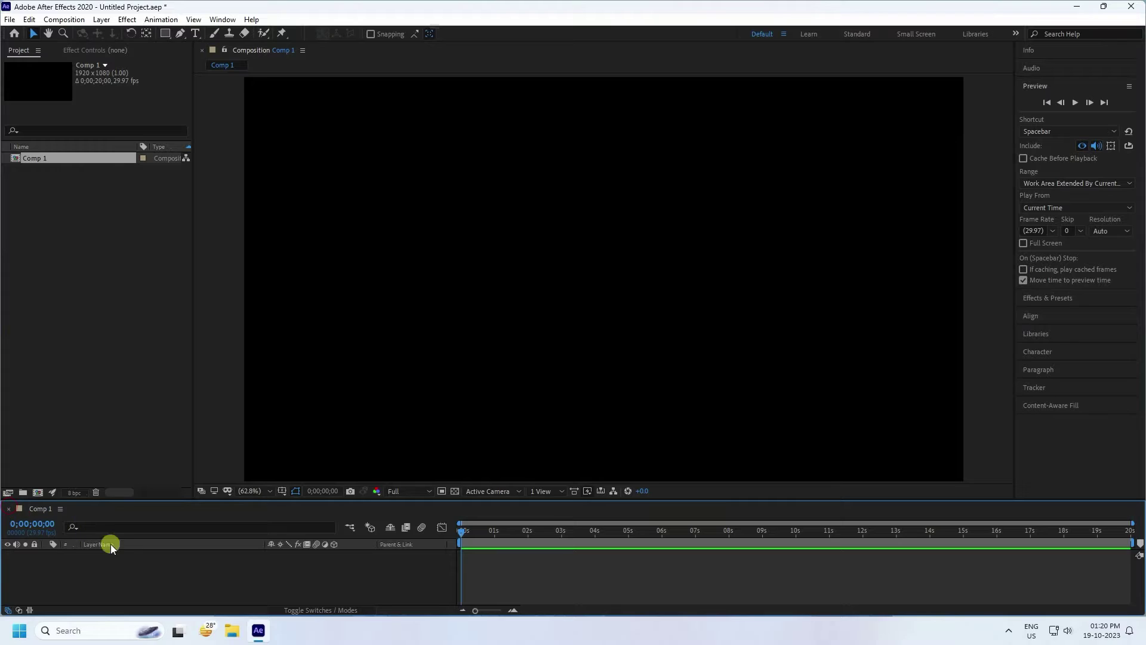
click(195, 34)
Step: Add a text layer reading 'SCi-TECH' to Comp 1
click(404, 260)
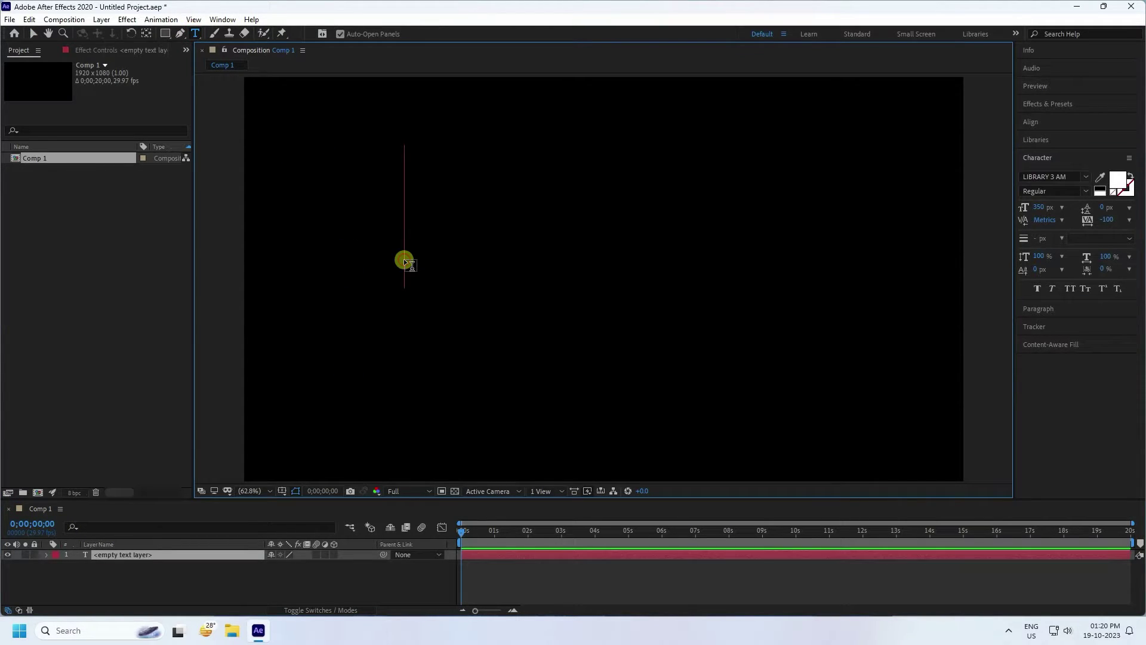
text(SC)
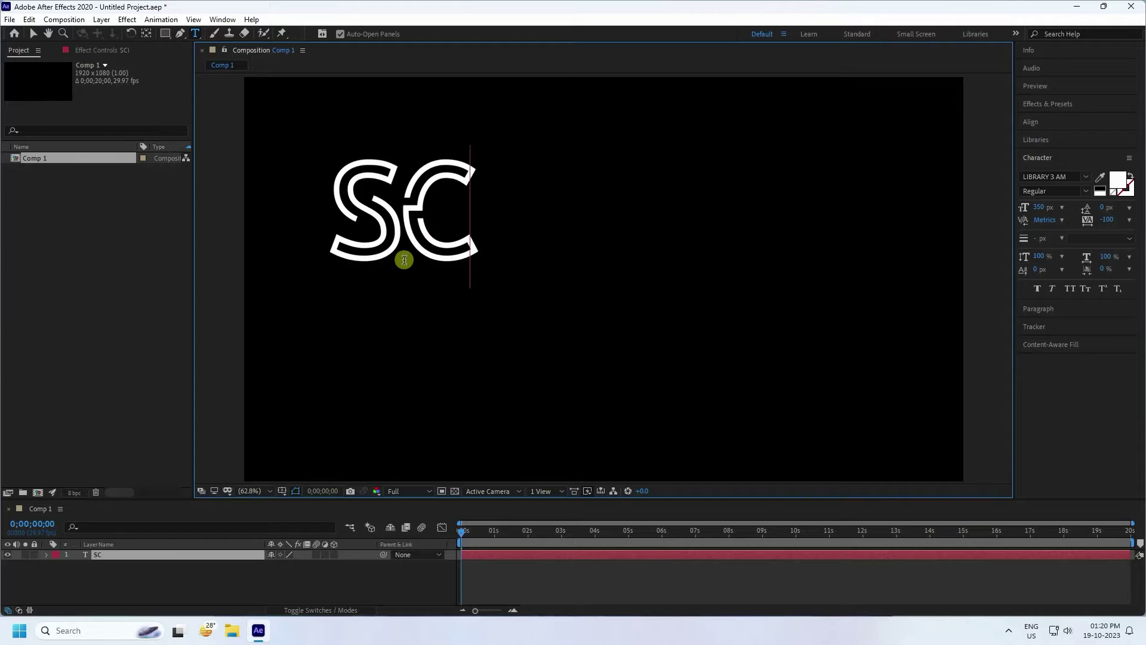
text(i-TECH)
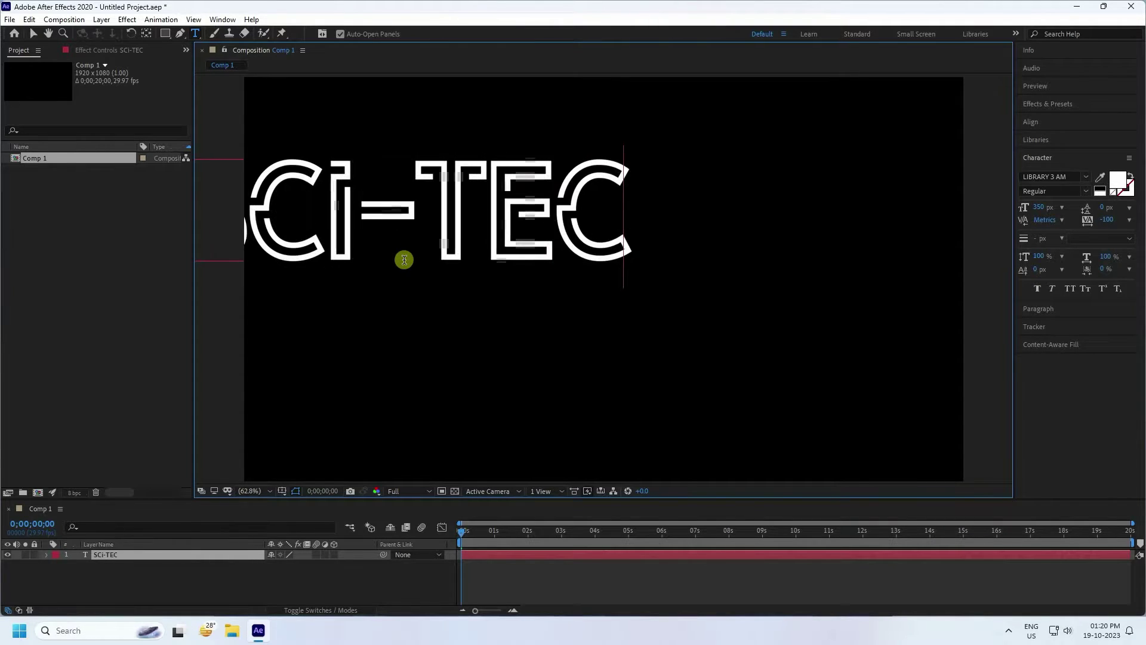
click(34, 34)
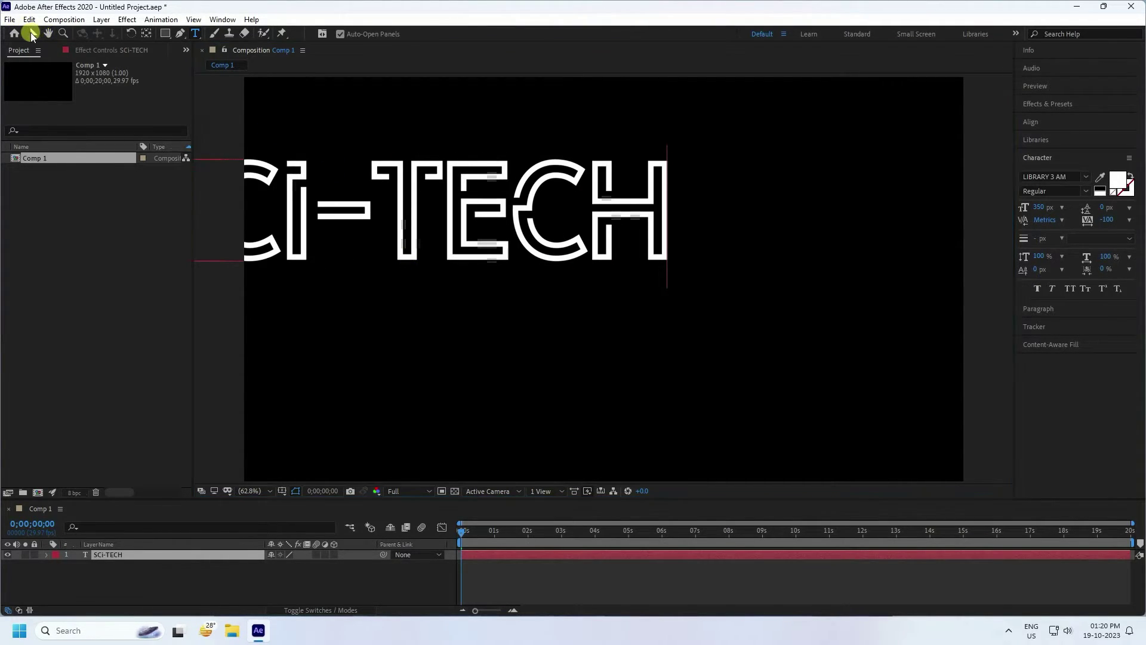
Step: Centre the SCi-TECH text horizontally and vertically in the frame, then select its layer
click(1031, 122)
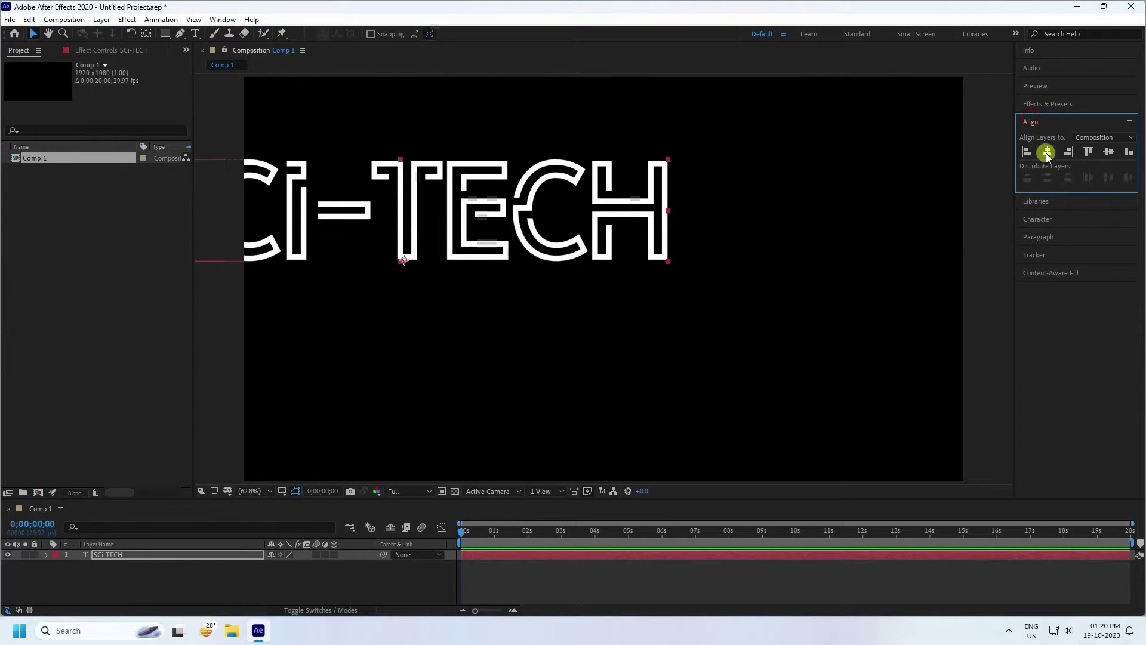
click(1048, 151)
click(1089, 152)
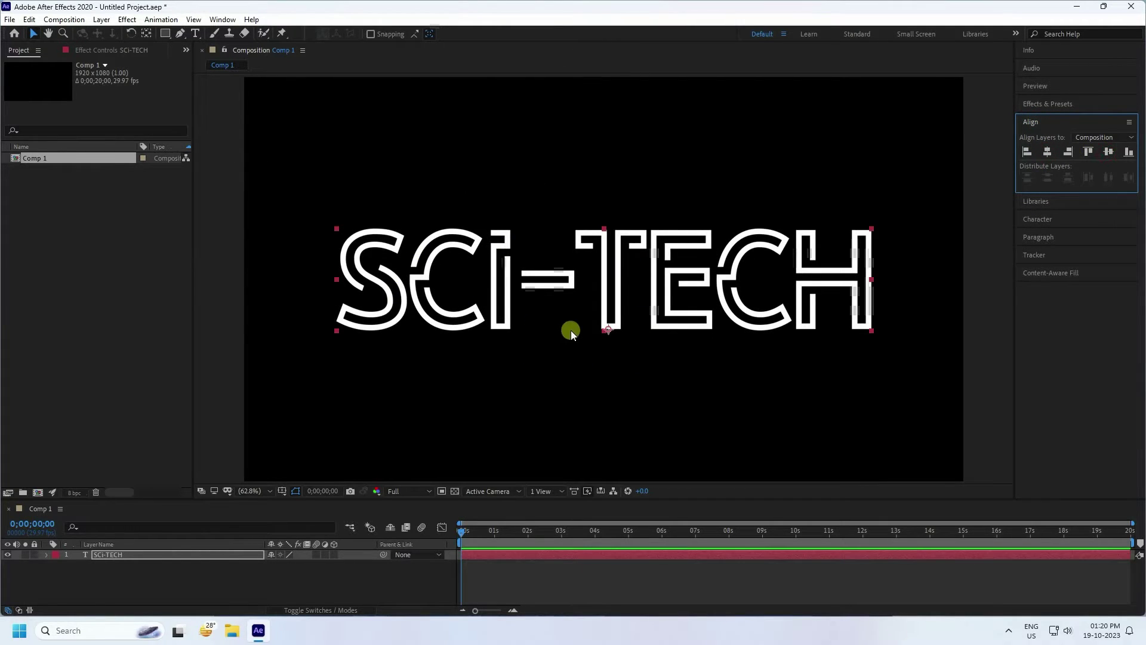
click(607, 324)
click(106, 560)
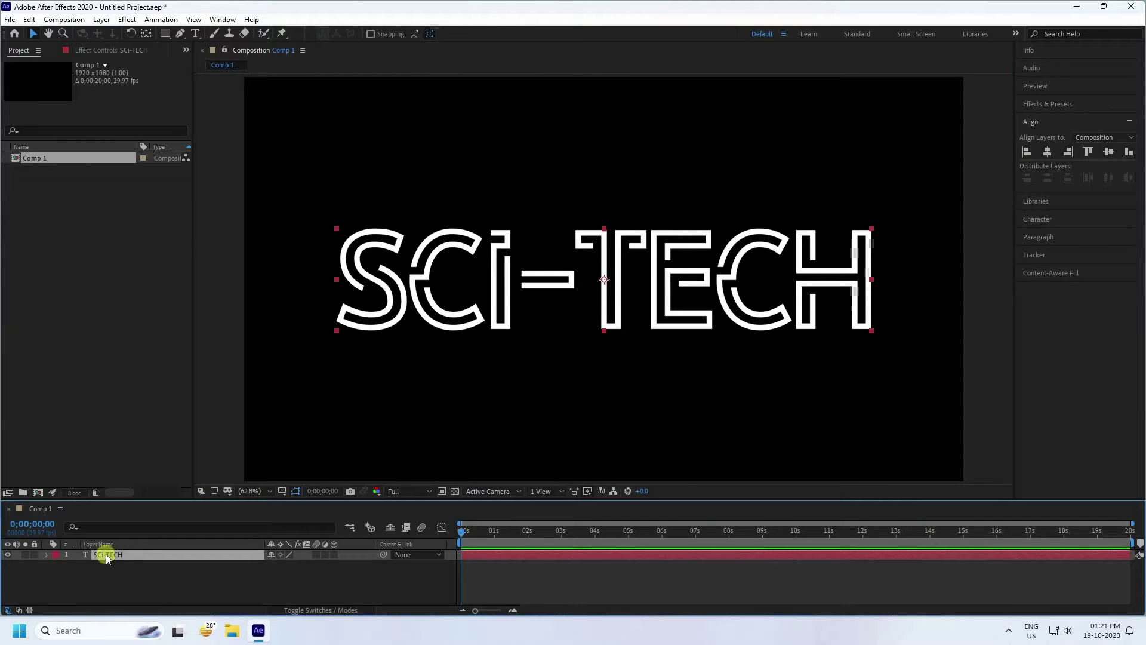
Step: Pre-compose the SCi-TECH text layer into a new composition named TEXT
right_click(112, 554)
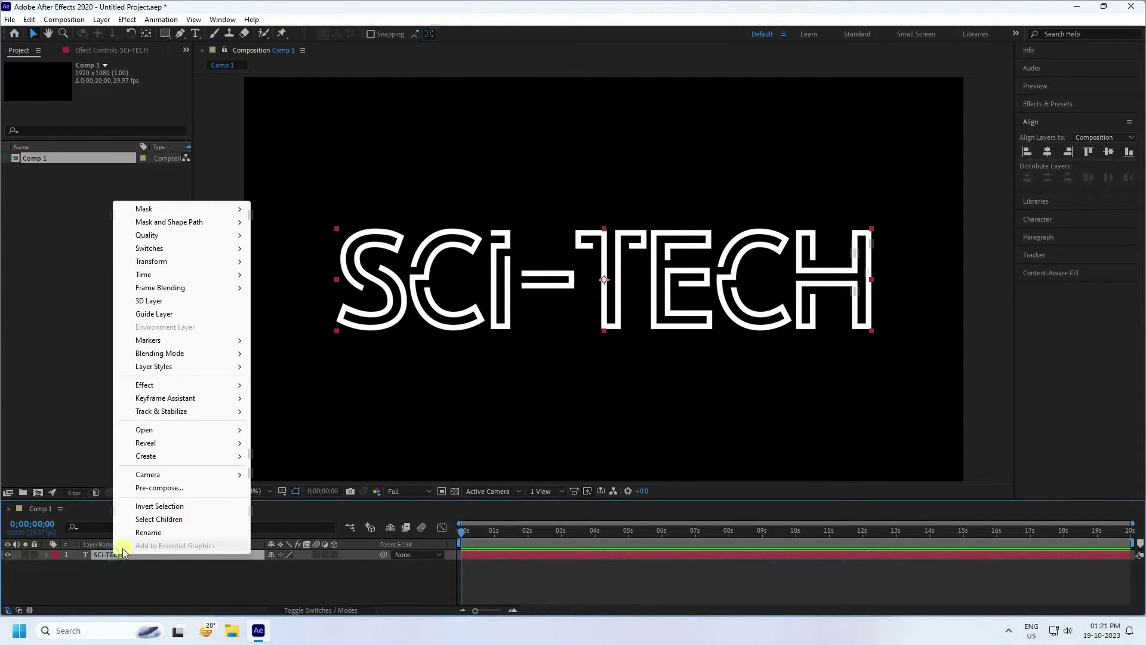
click(143, 488)
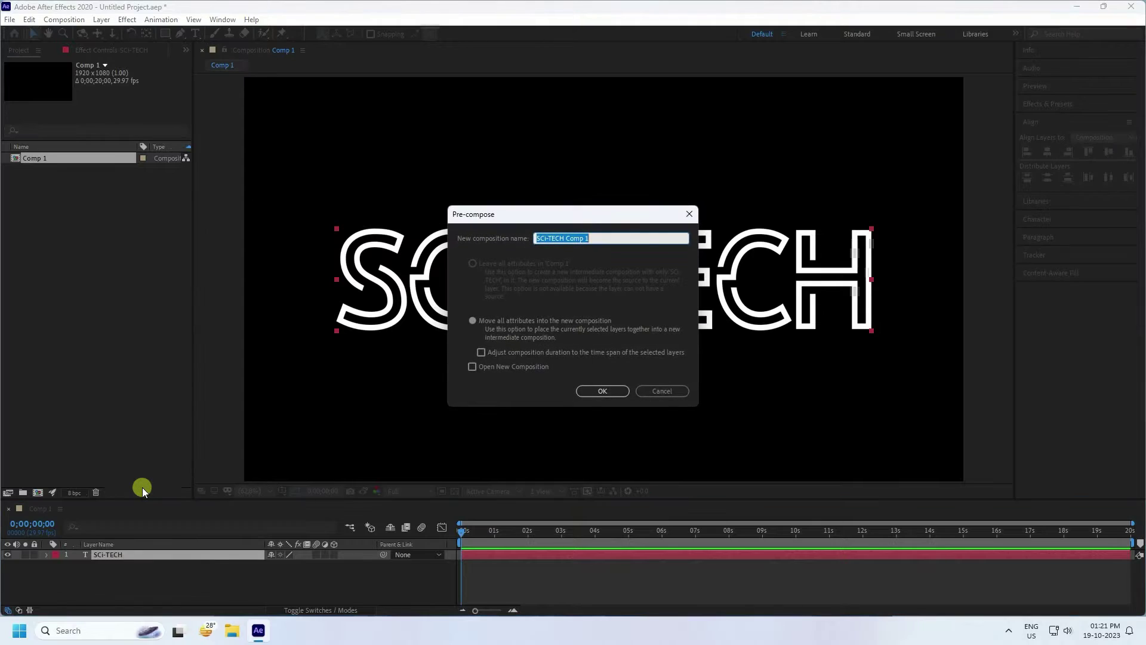
text(TEXT)
click(616, 398)
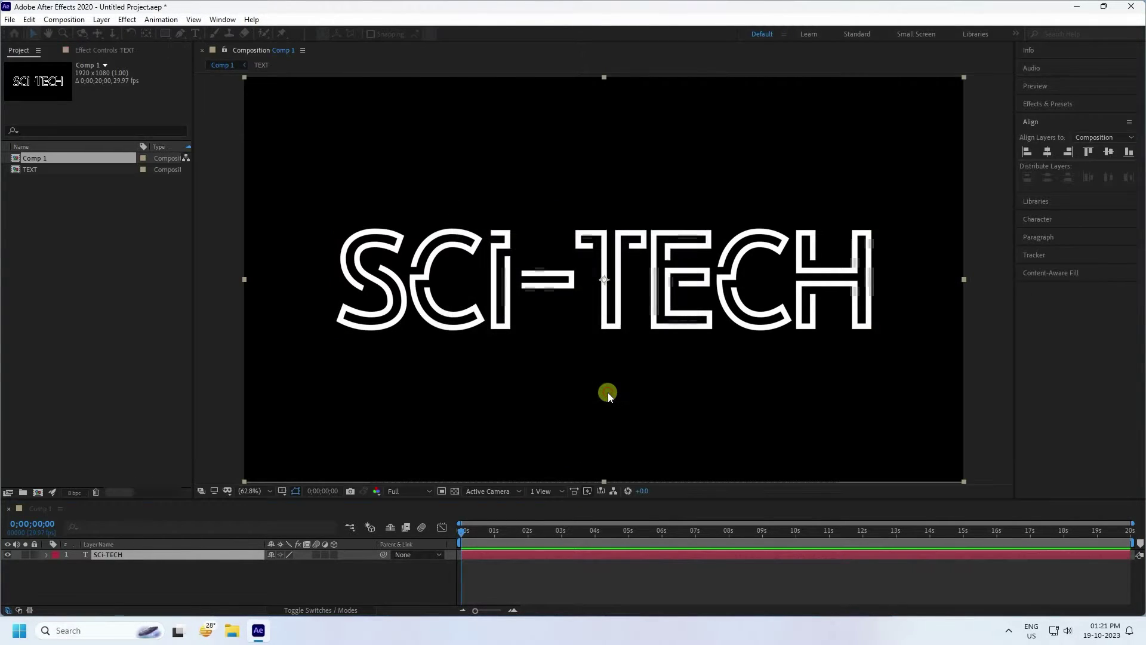
Step: Auto-trace the TEXT layer into masks around each letter and hide mask outlines in the viewer
click(106, 21)
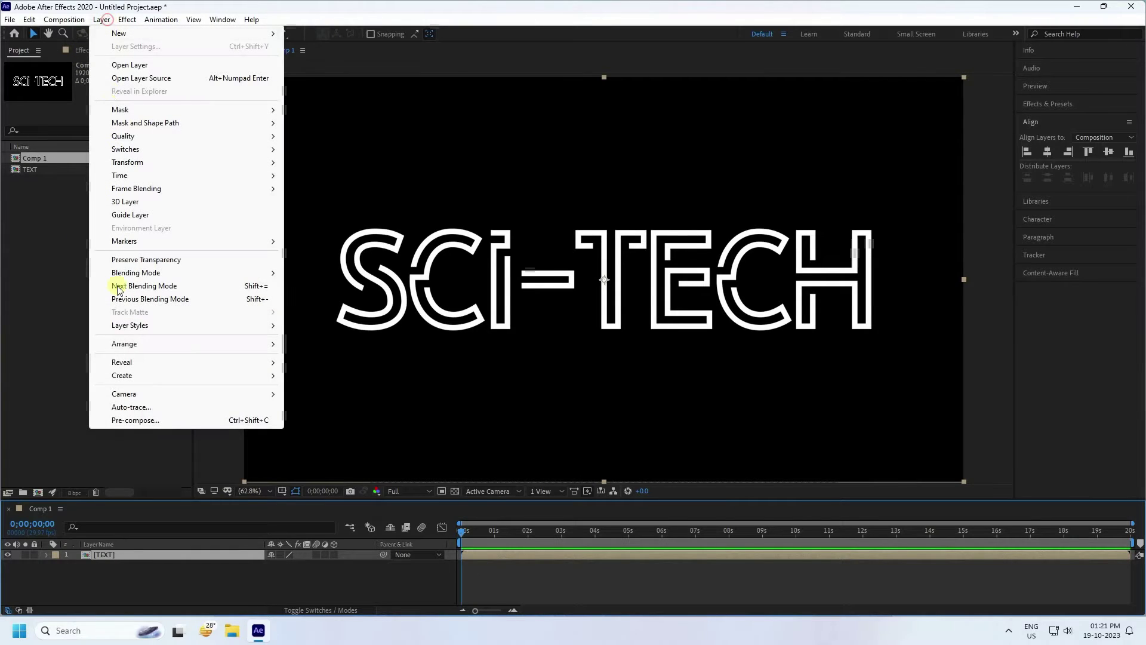
click(130, 407)
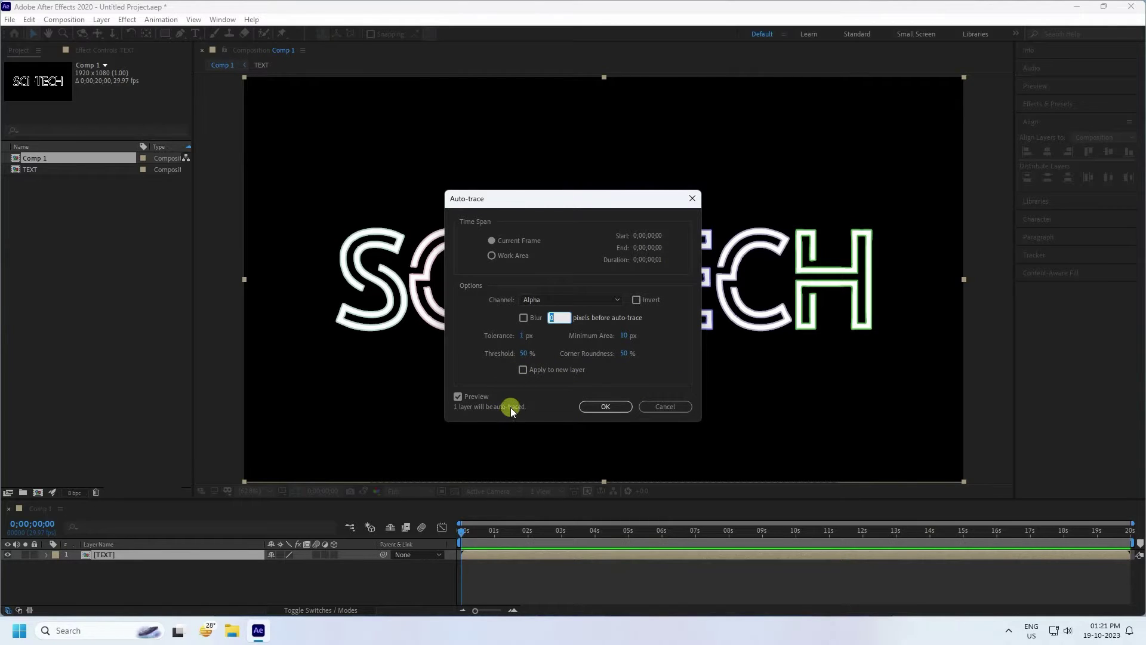
click(605, 407)
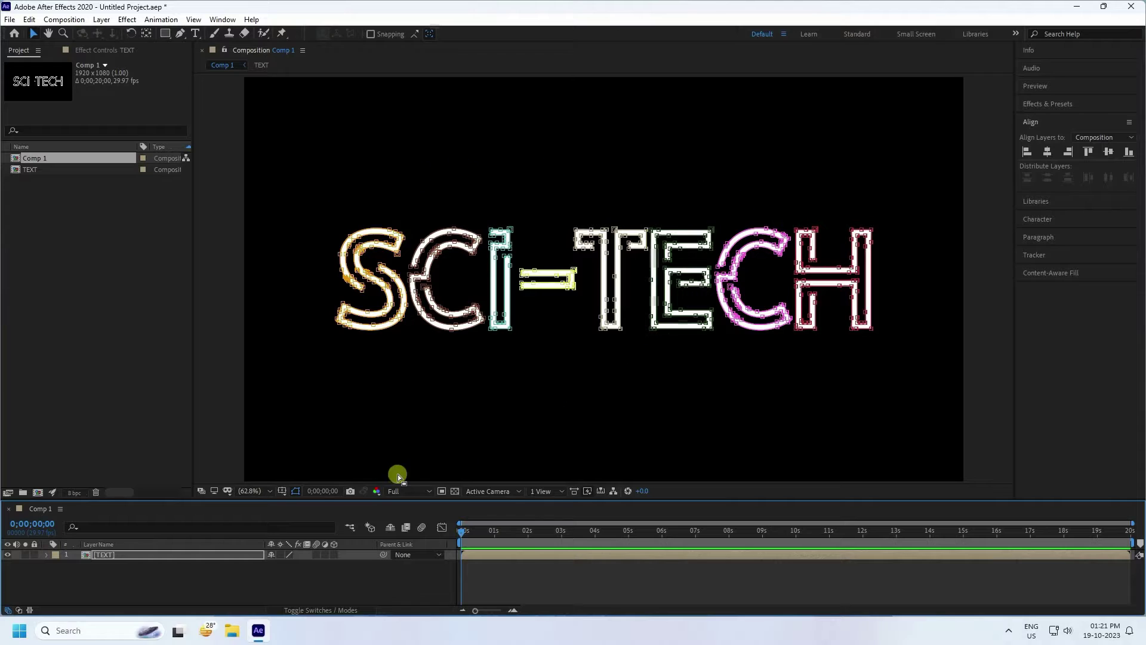
click(295, 490)
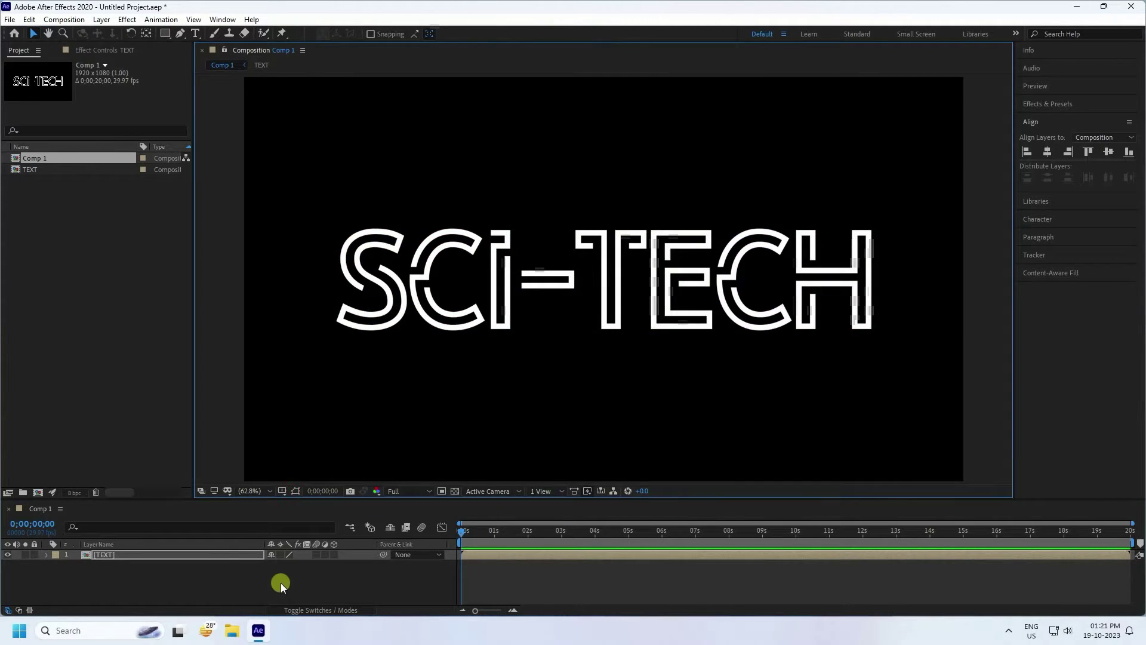
click(108, 554)
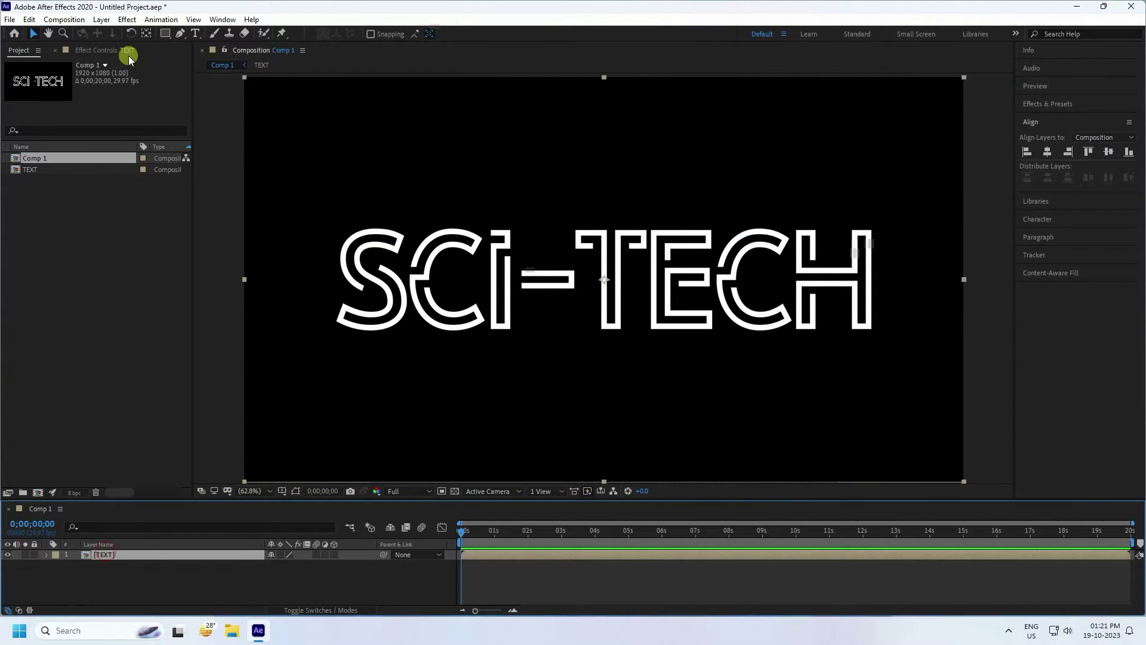
Step: Apply Video Copilot Saber to the TEXT layer with a Layer Masks core and the Neon preset
click(127, 19)
mouse_move(173, 394)
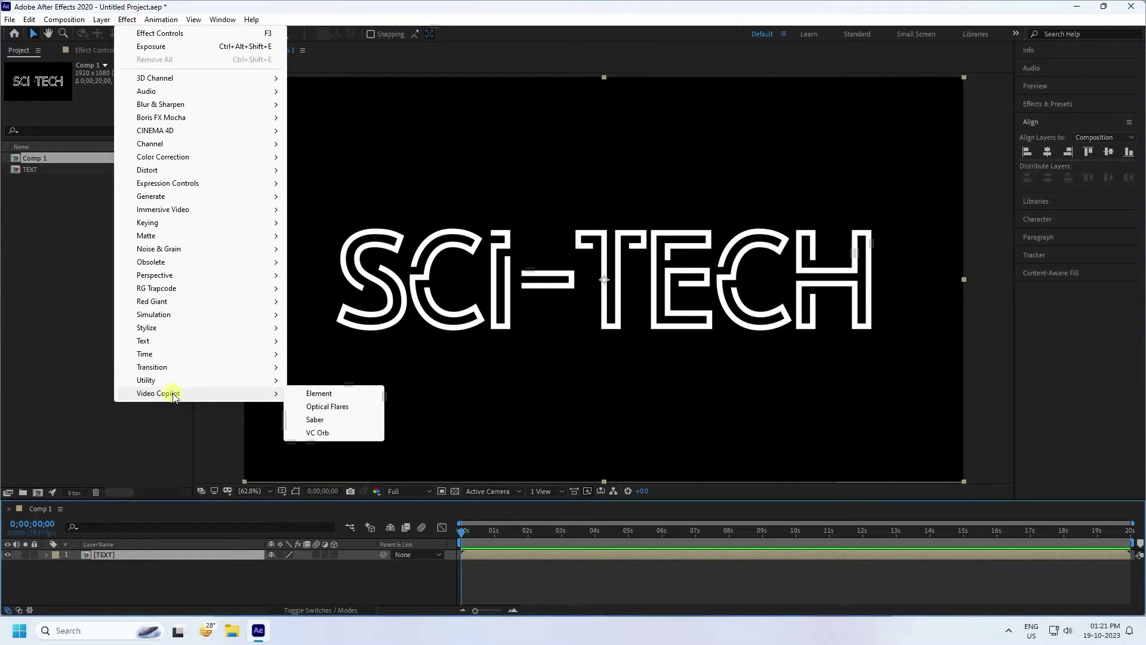
click(319, 420)
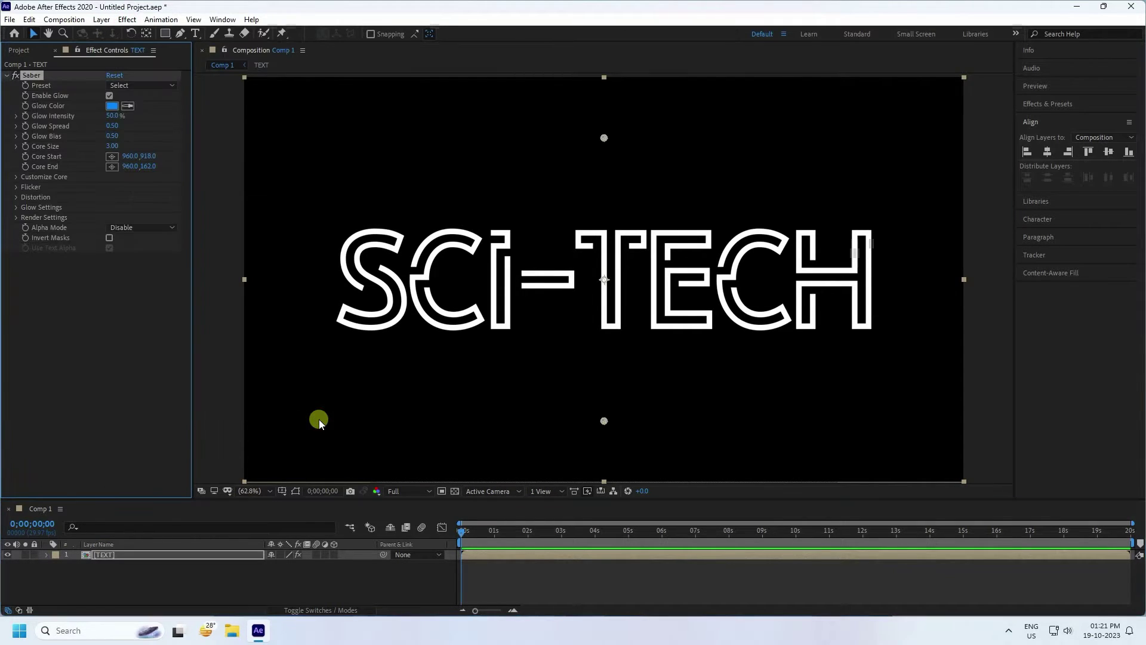
click(16, 177)
click(144, 186)
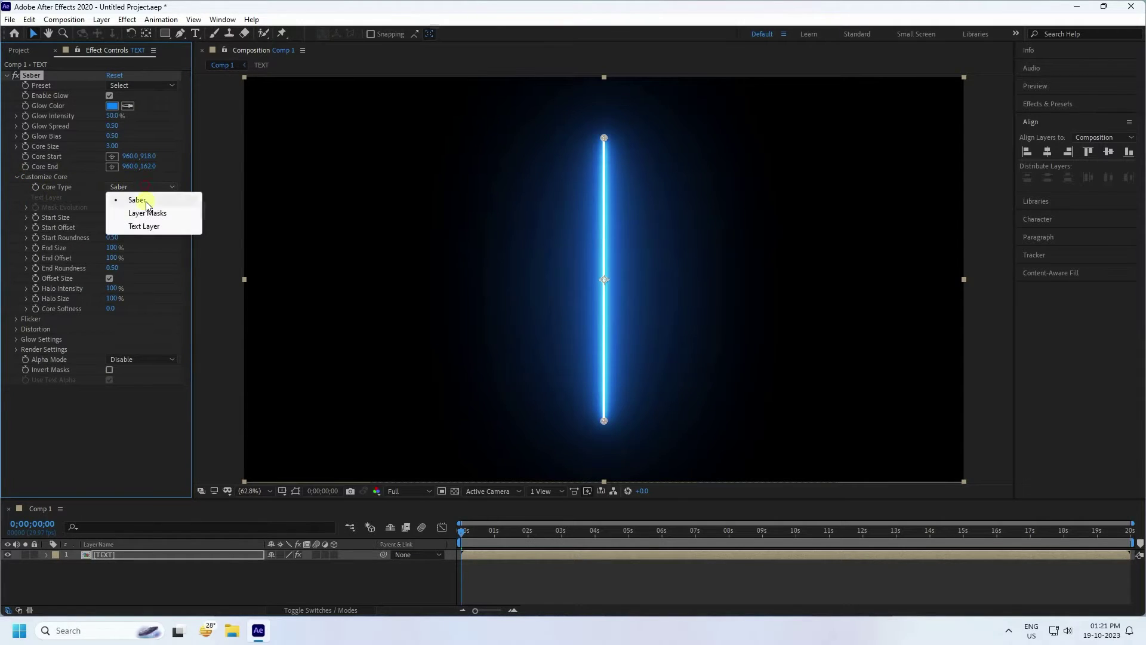
click(146, 213)
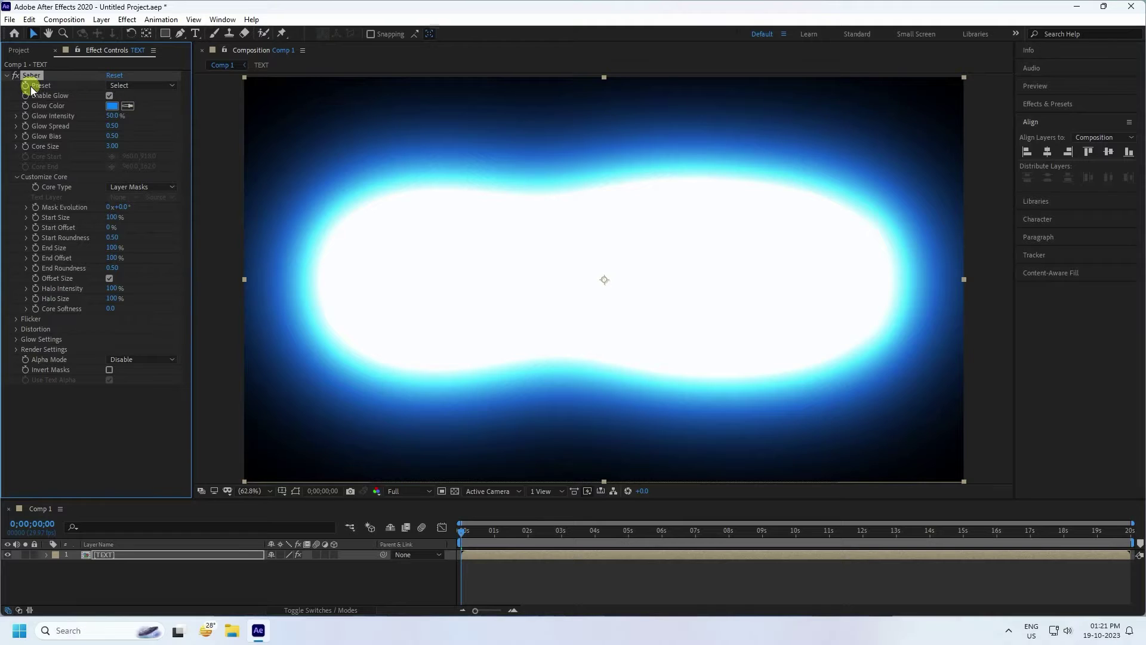
click(148, 86)
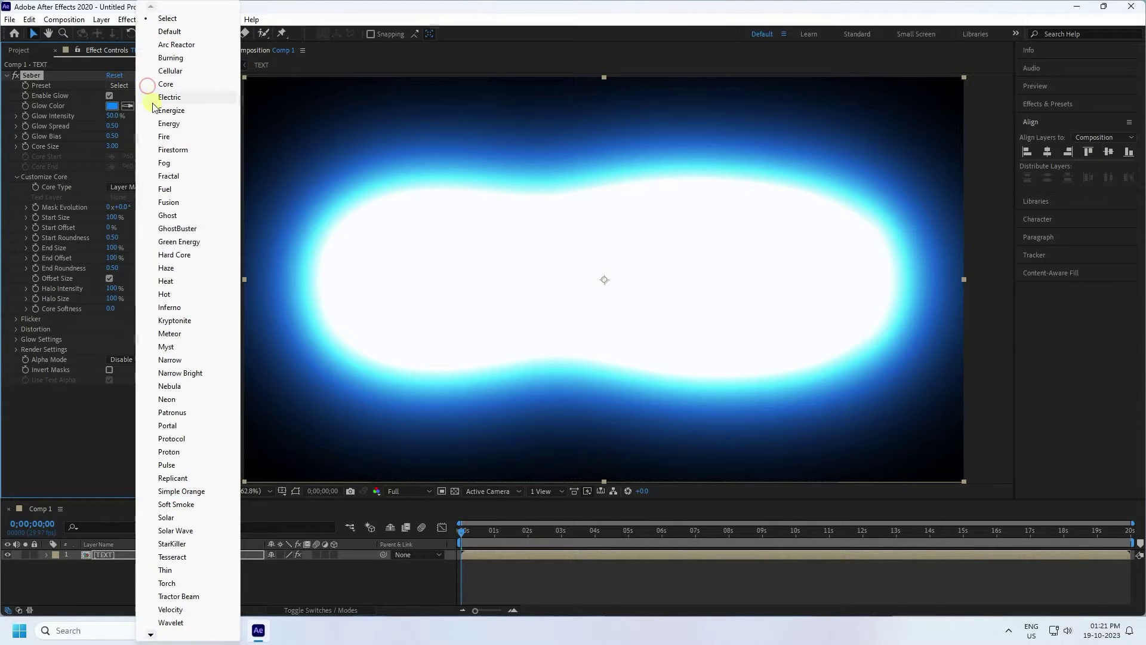
click(168, 399)
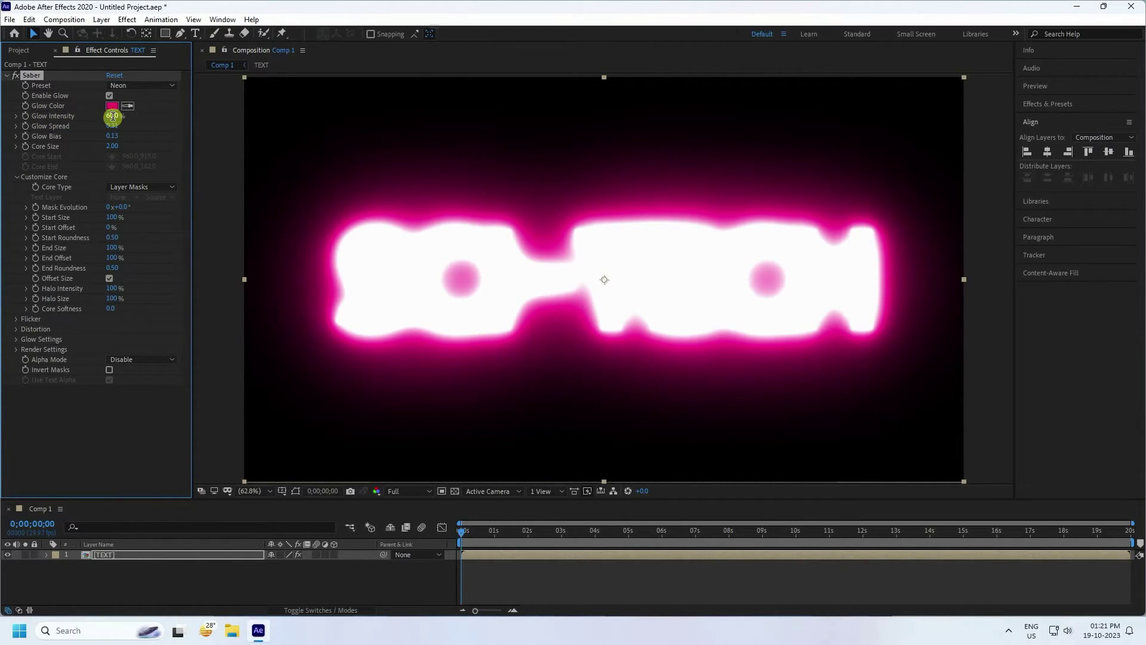
Step: Set Saber's Glow Spread to 0.40
click(112, 129)
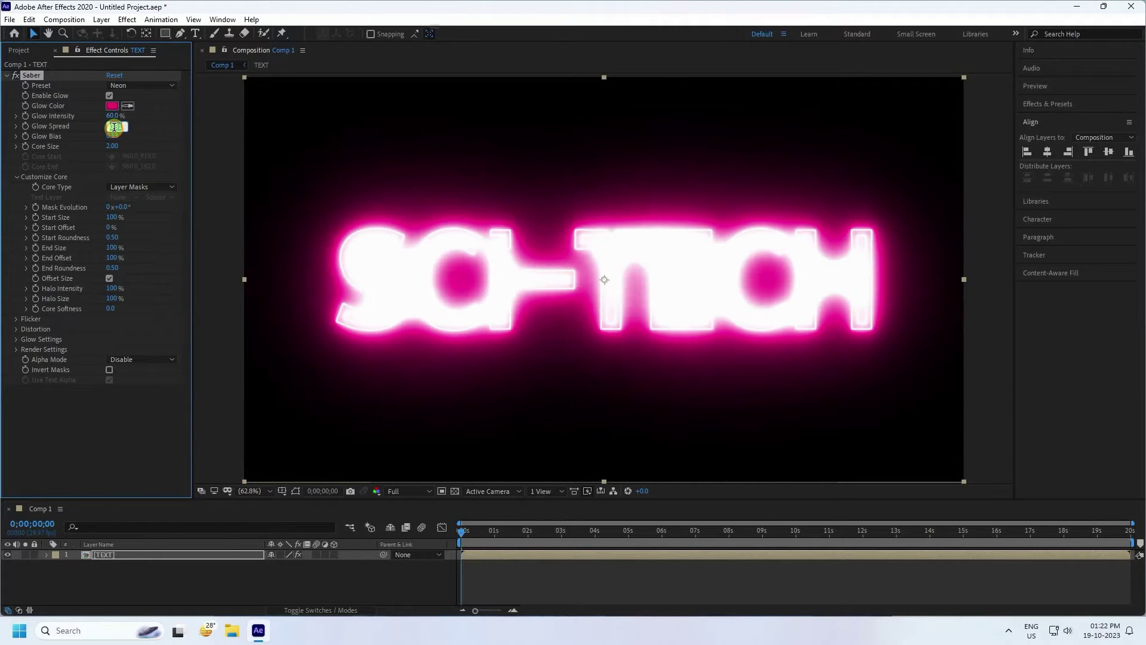
text(0.4)
key(Return)
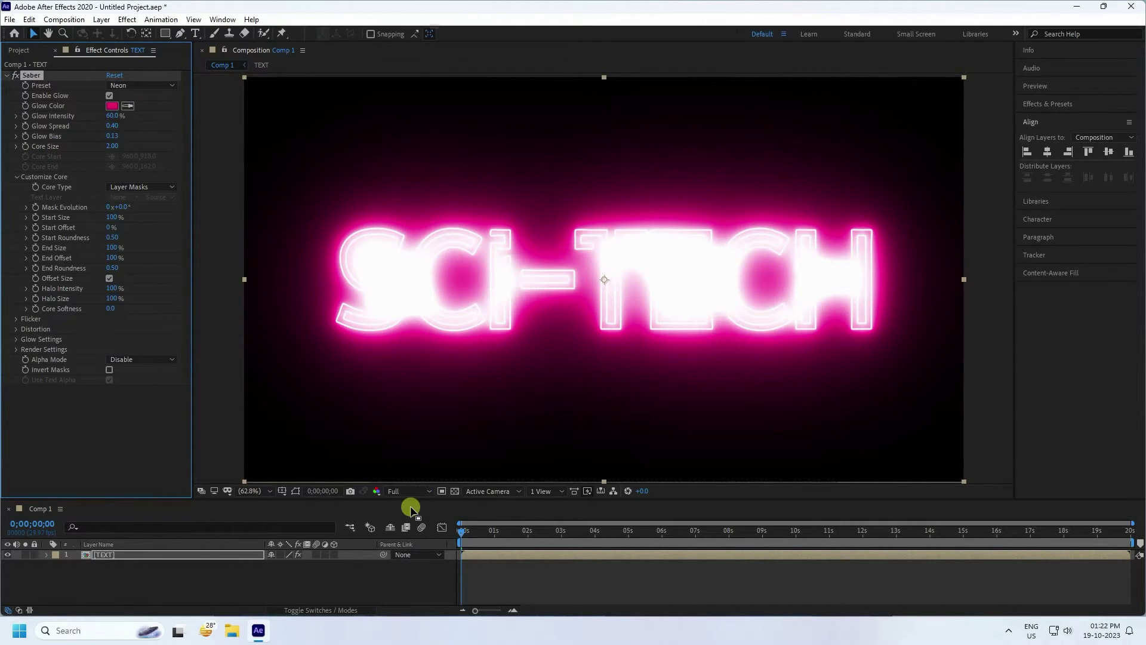
Step: Keyframe Saber's Mask Evolution at frame 0, then move to the comp's end
drag(410, 498, 410, 483)
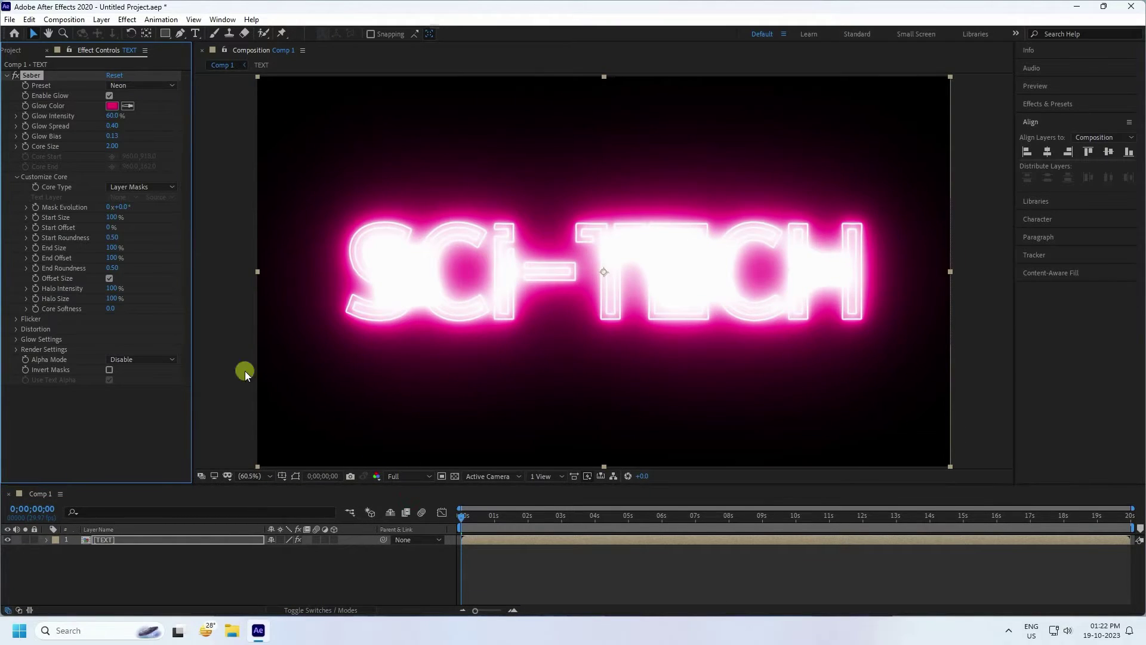
click(36, 207)
drag(461, 515, 1110, 504)
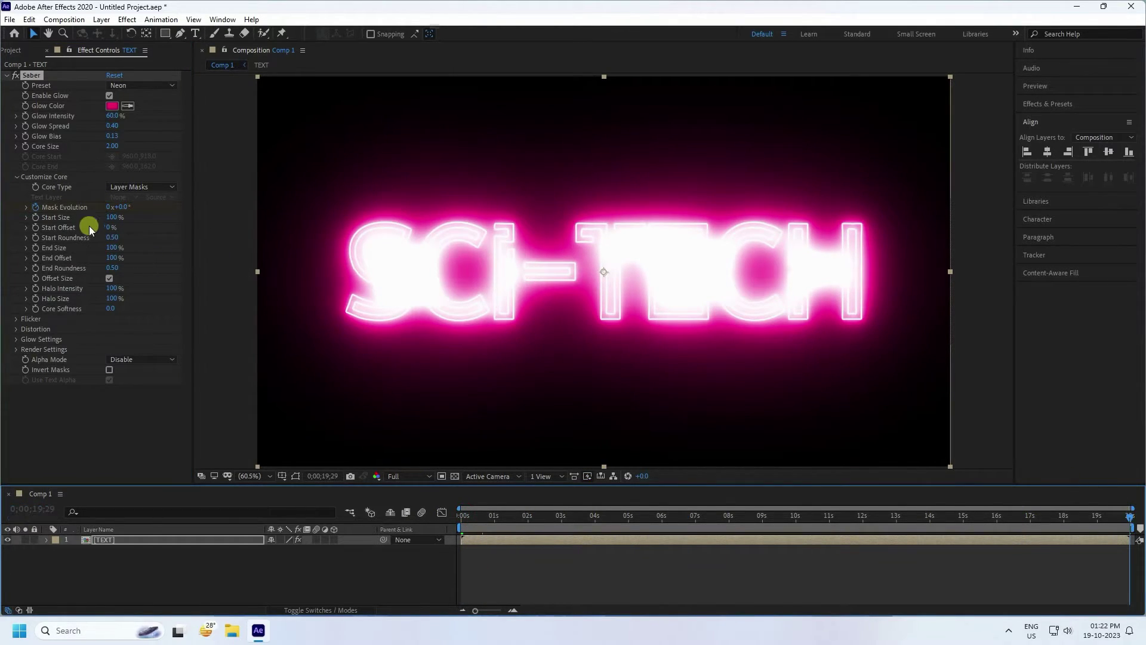
Step: Set Mask Evolution to -5 revolutions at the end of the comp
click(107, 208)
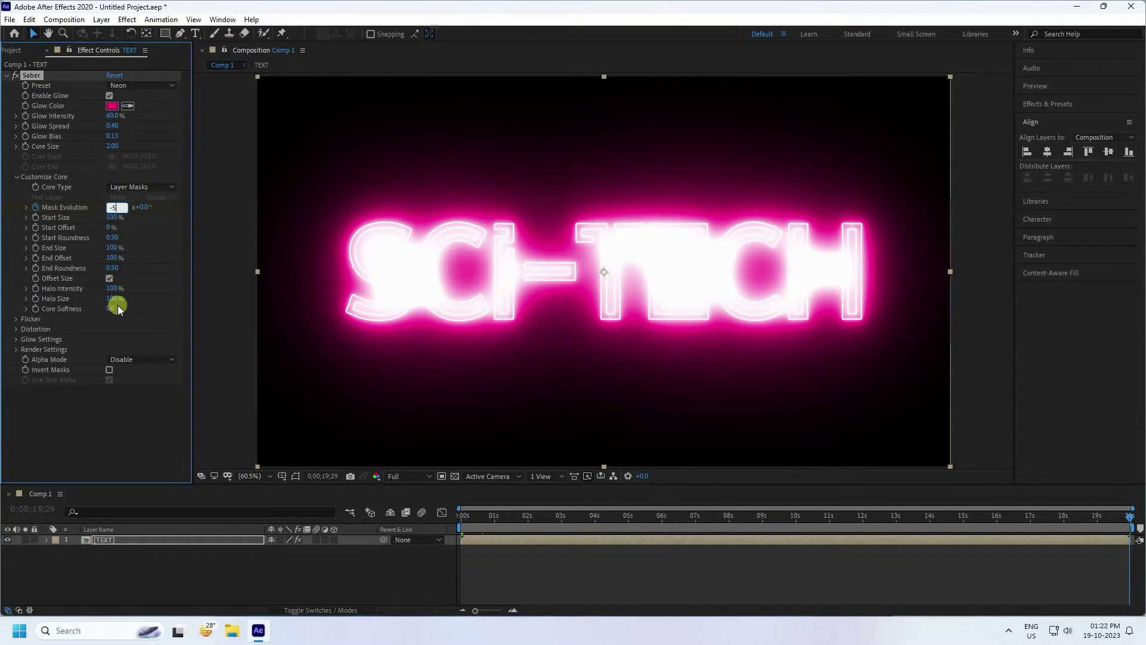
click(138, 450)
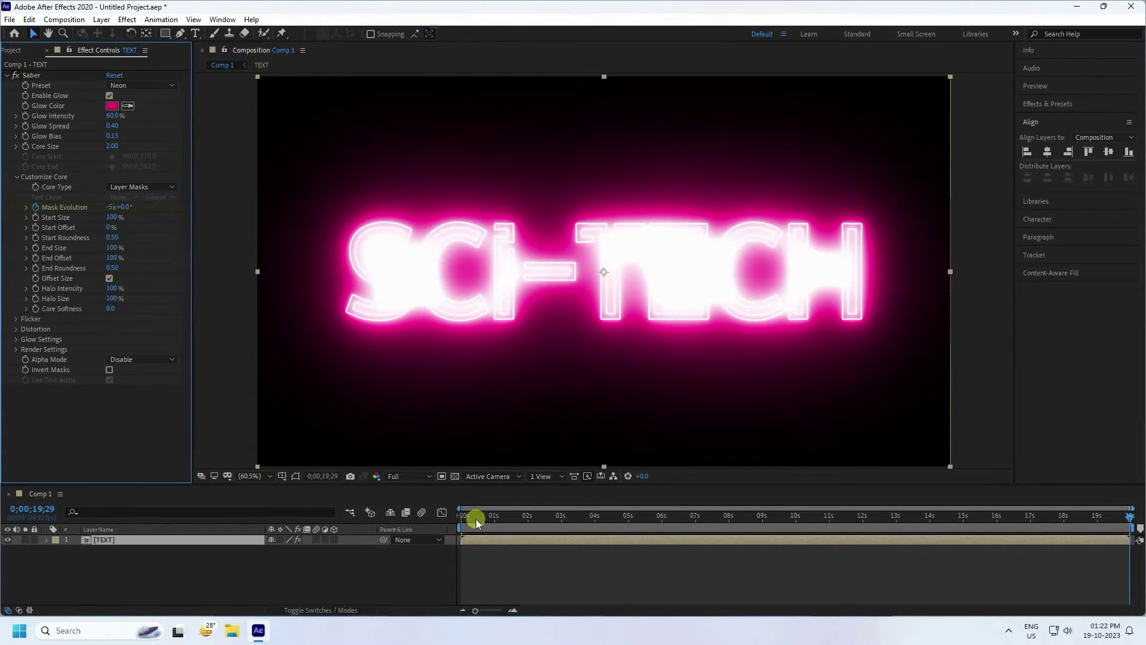
drag(493, 516, 425, 517)
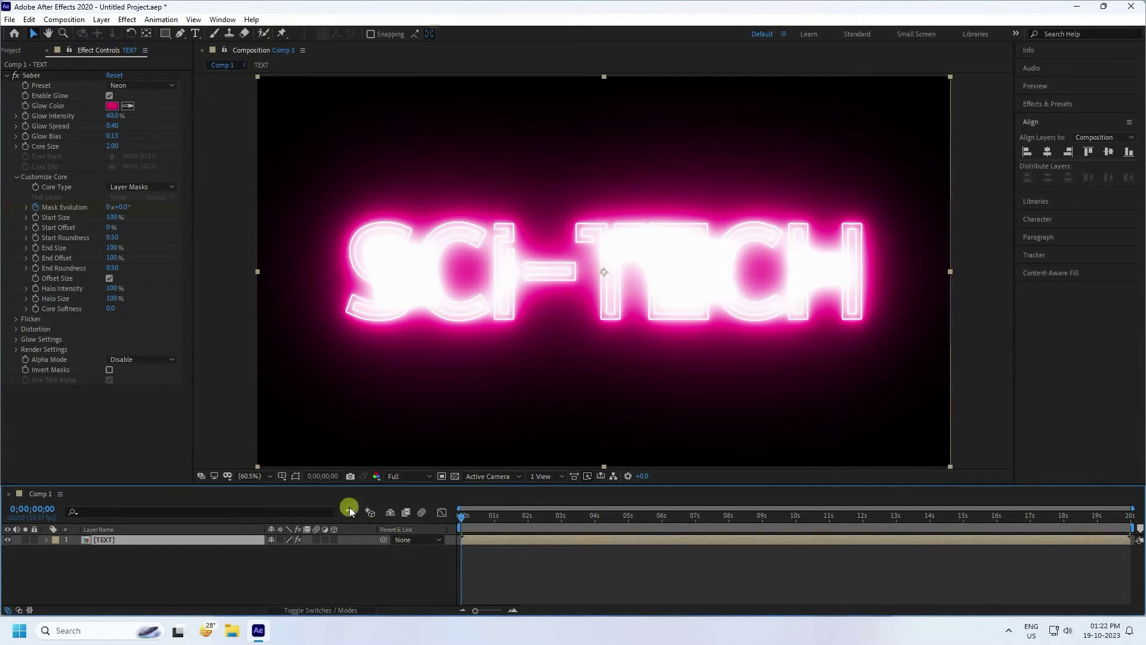
Step: Keyframe Saber's Start Offset at 100% at 0 s
click(33, 228)
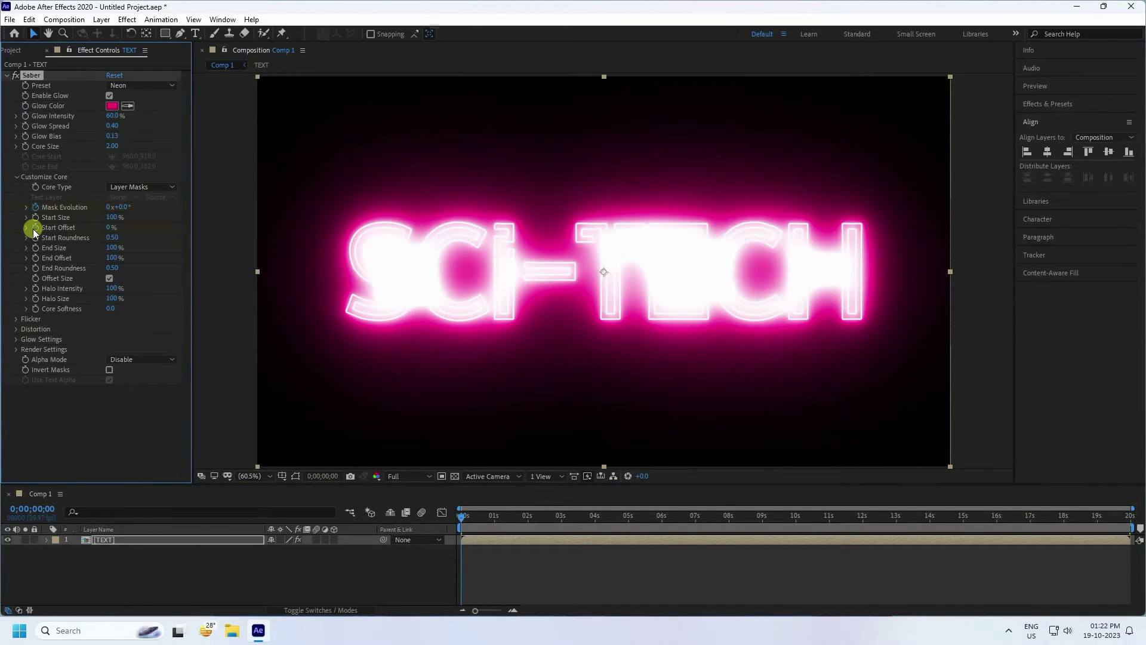
click(109, 228)
text(100)
key(Return)
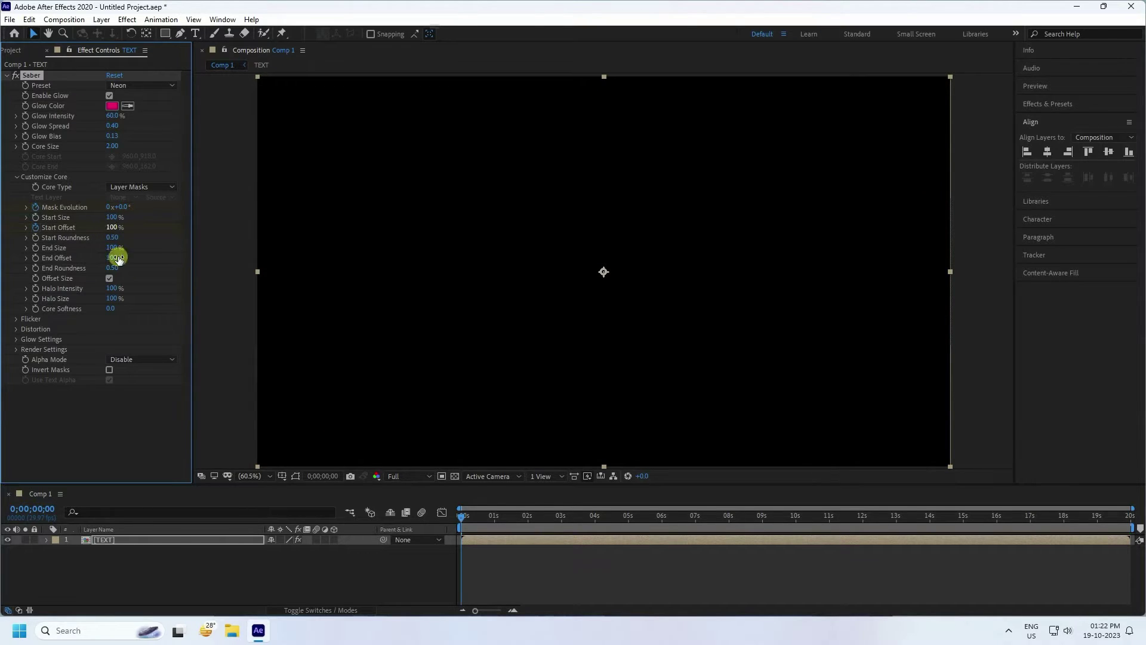
Step: Set Start Offset to 50% at the 6-second mark and check the reveal
click(661, 518)
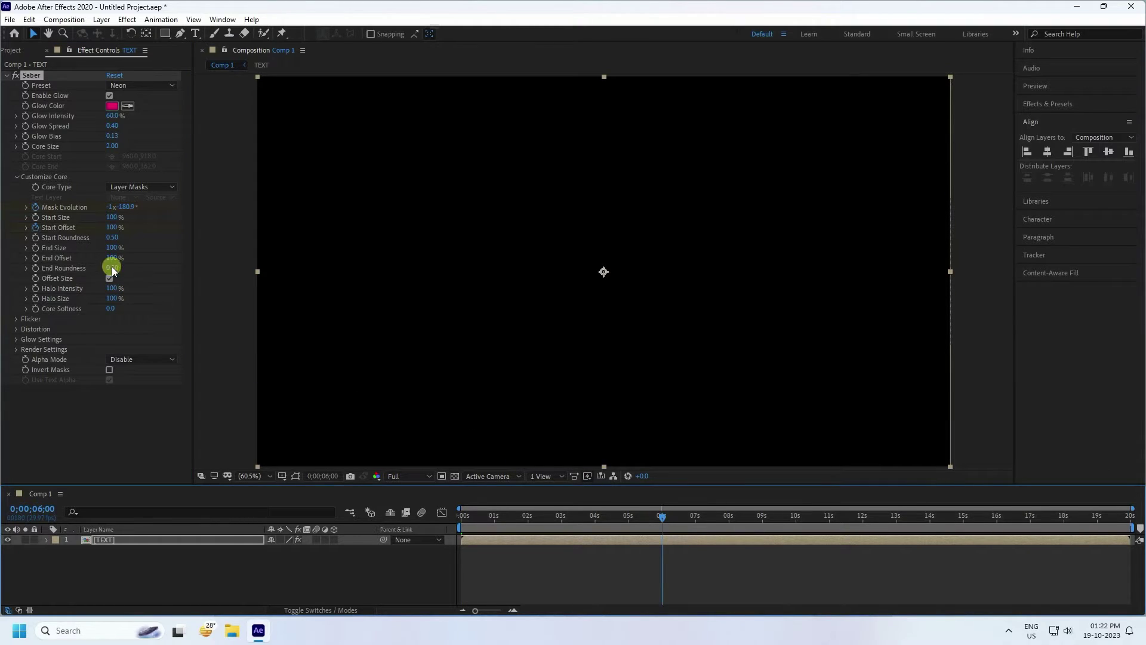
click(112, 228)
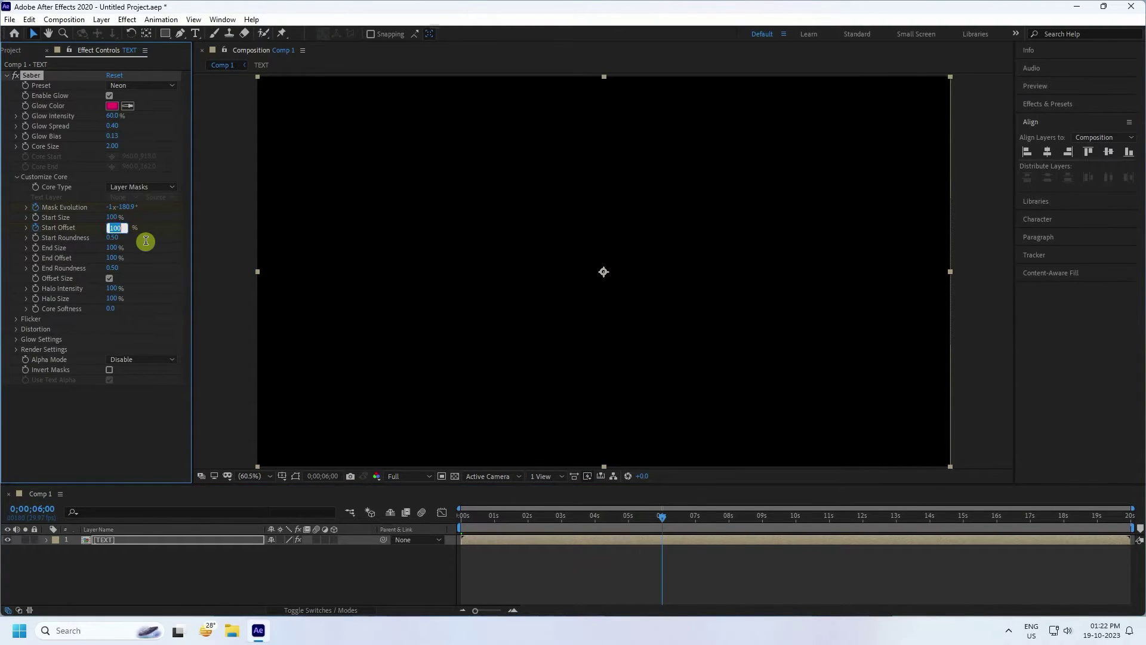
key(Return)
drag(628, 514, 329, 511)
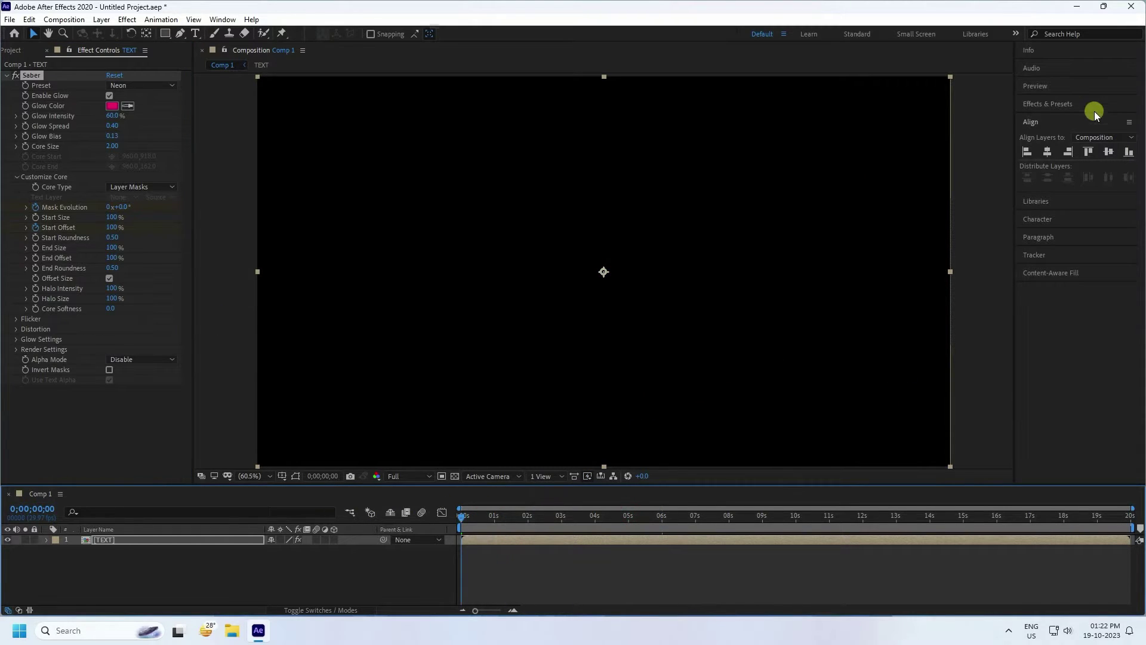
click(1034, 84)
Step: Preview the neon animation, then keyframe End Offset at 100% at 14 s
click(1075, 102)
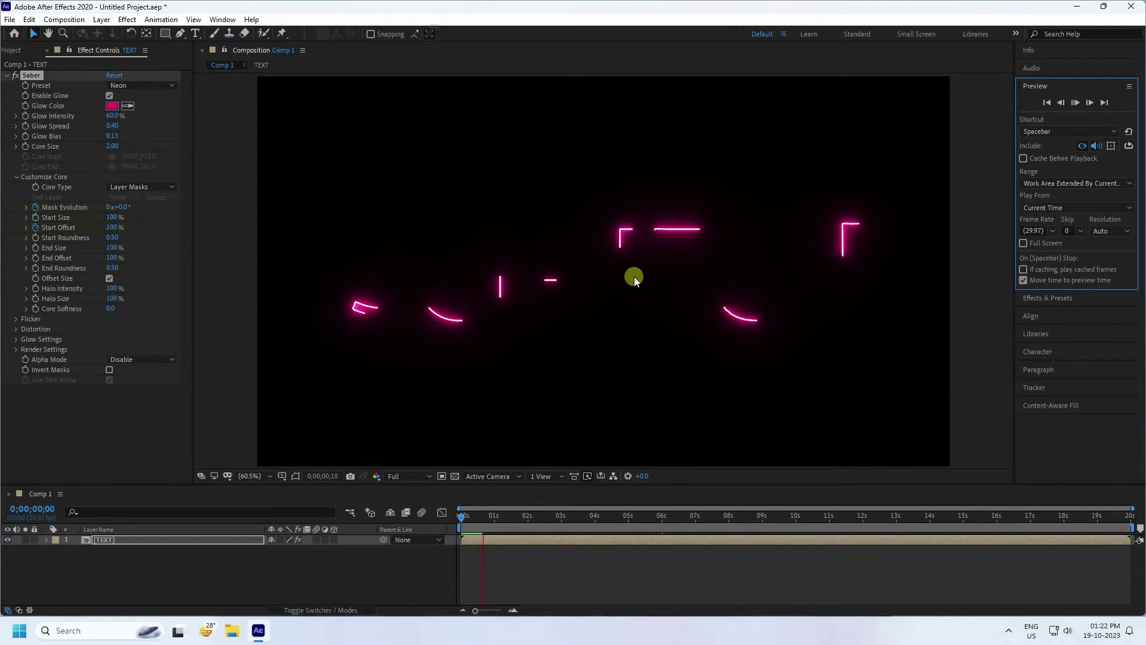
click(1075, 103)
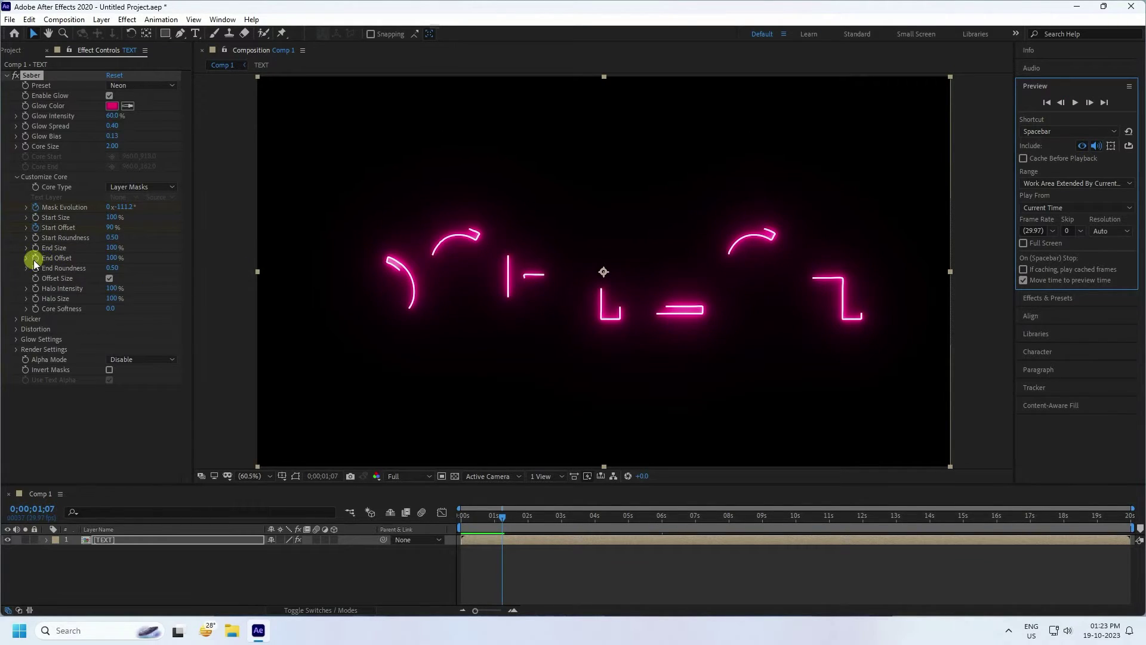
drag(969, 523, 929, 518)
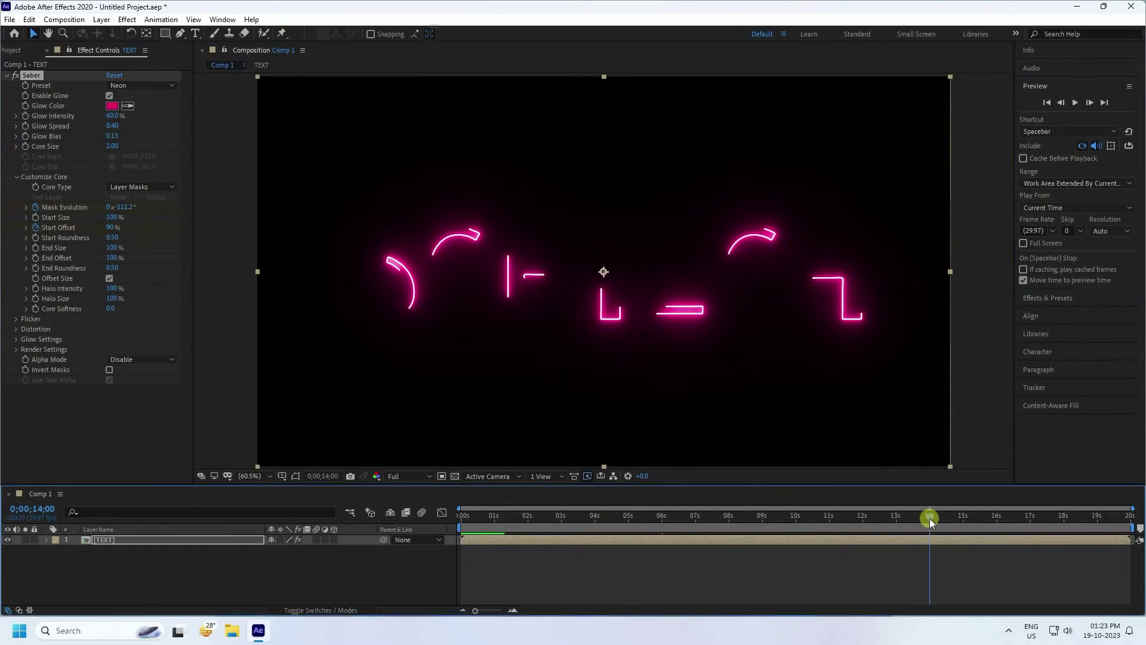
click(56, 275)
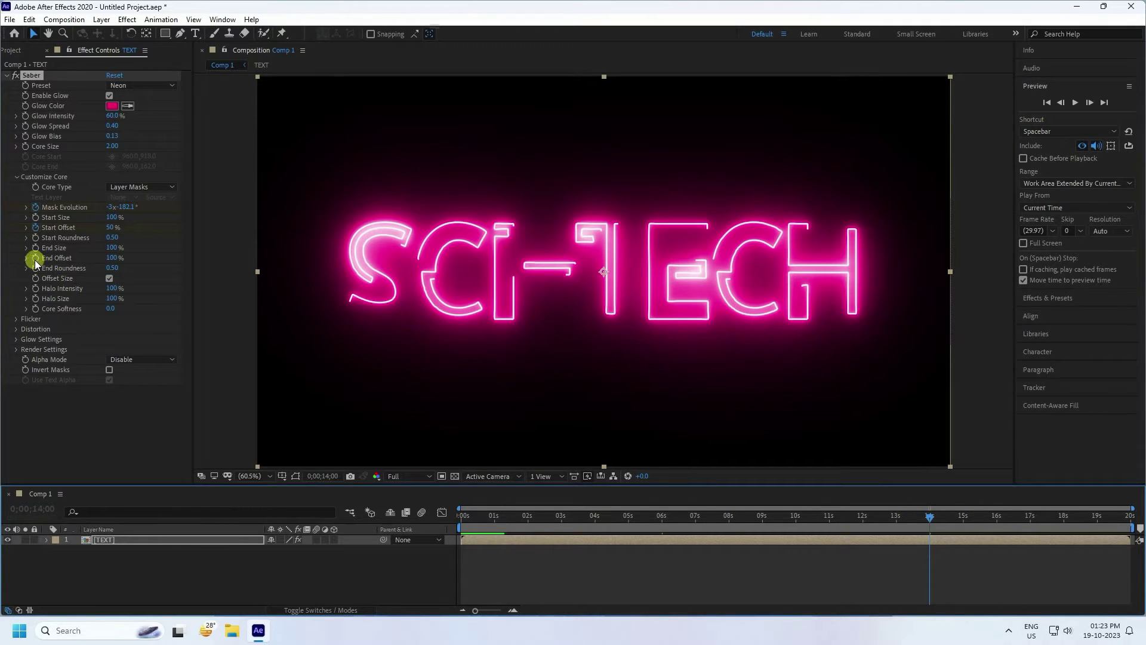
click(35, 258)
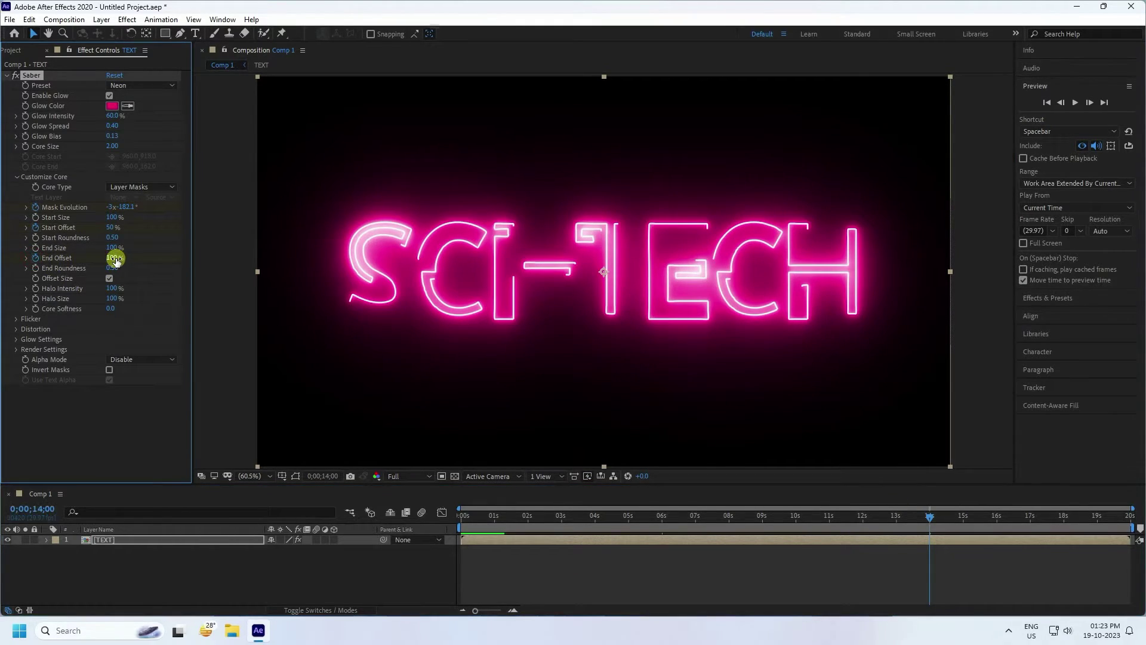
Step: Set End Offset to 50% at the last frame so the text vanishes
drag(924, 514, 1131, 517)
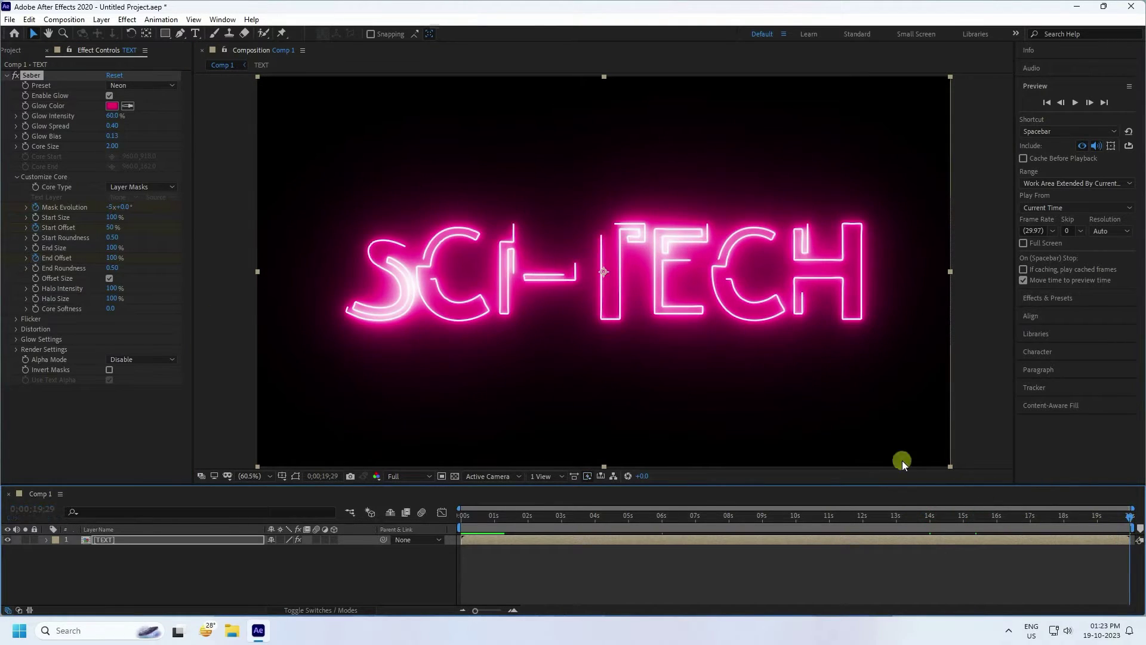
click(114, 257)
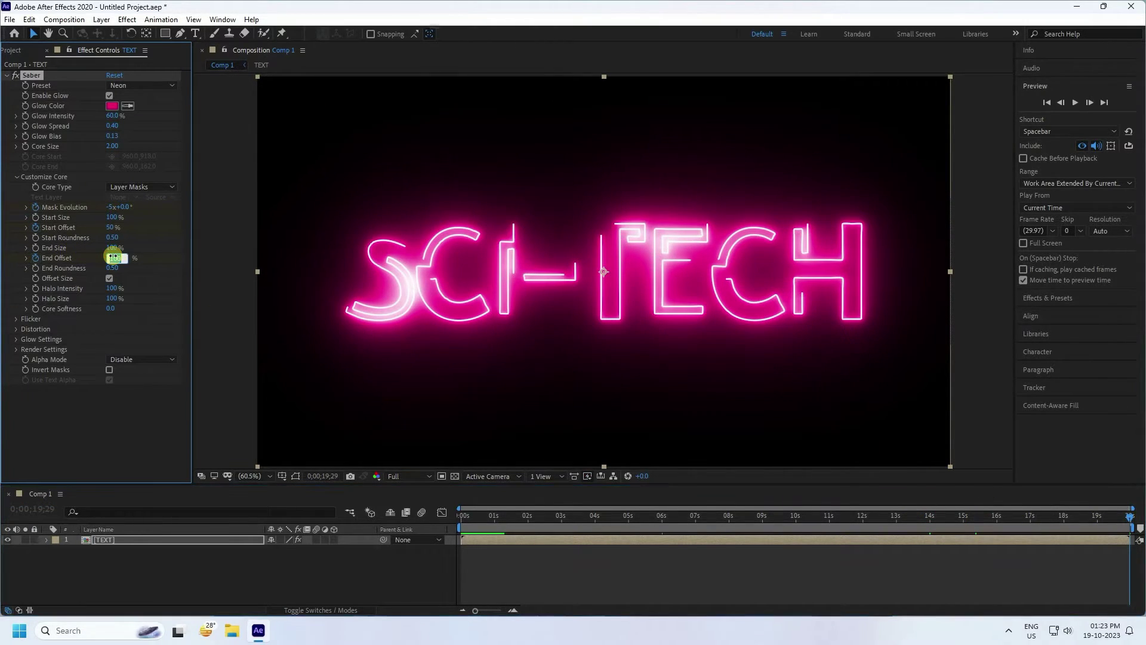
text(50)
key(Return)
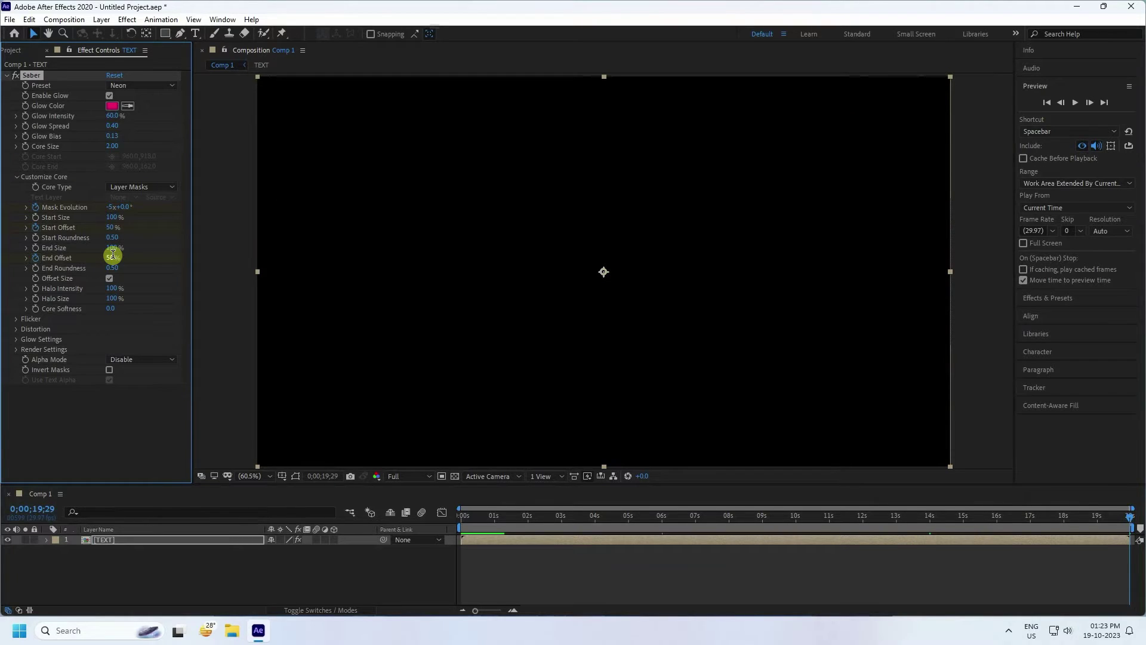
drag(494, 517, 384, 517)
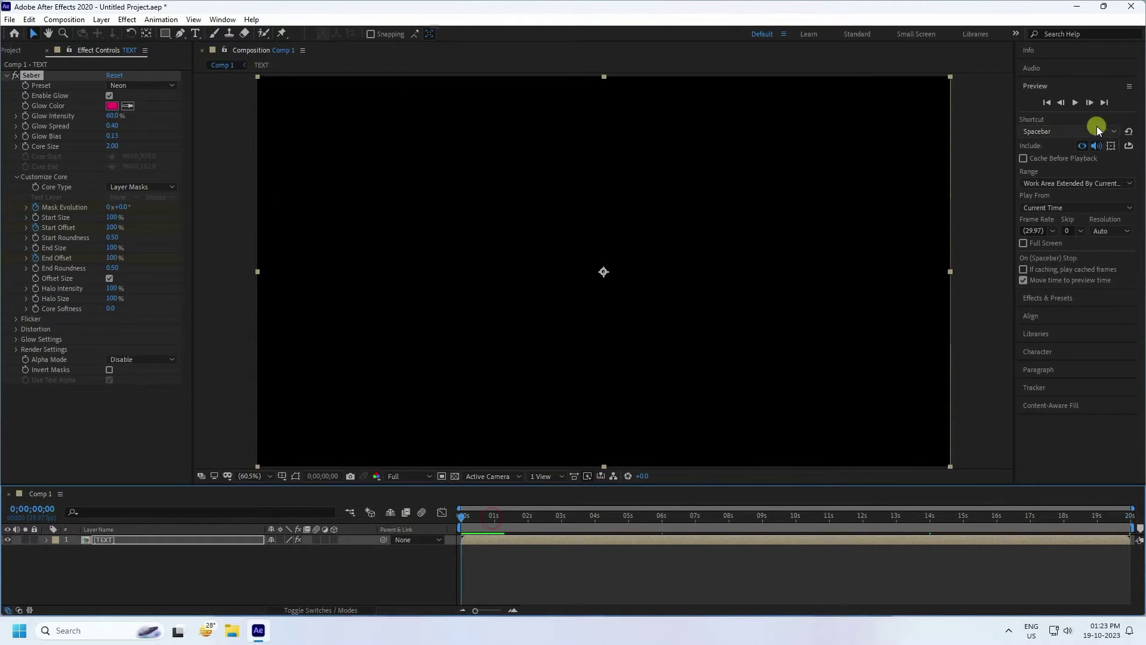
Step: Lower Saber's End Size to 0% and replay the preview to see tapered strokes
click(1076, 102)
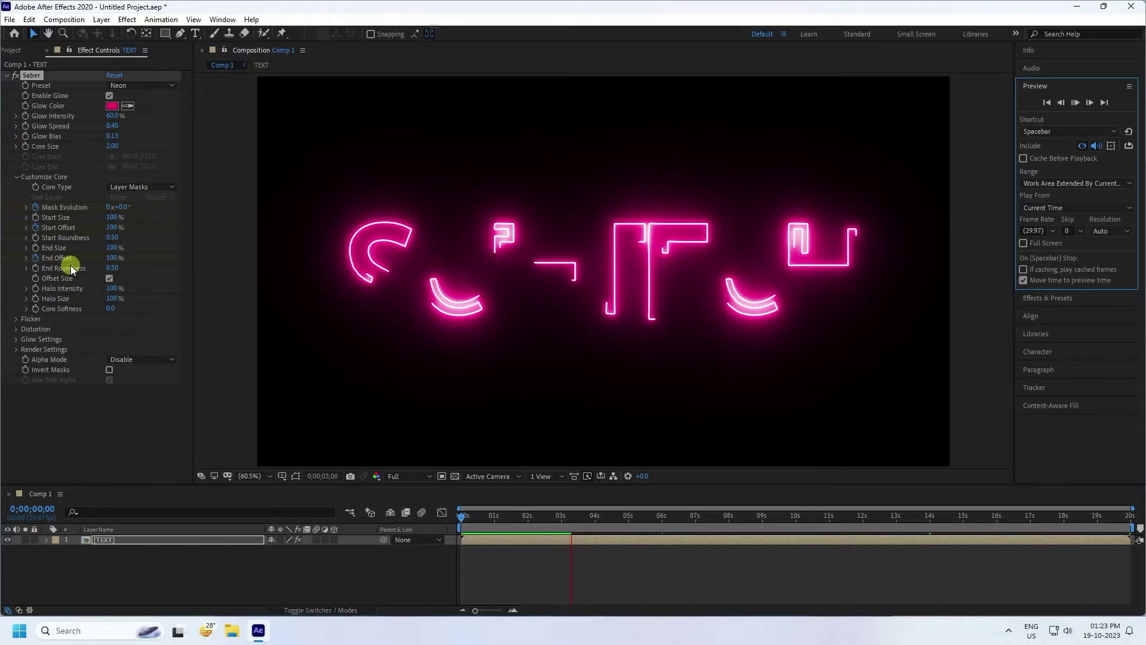
drag(110, 251, 6, 252)
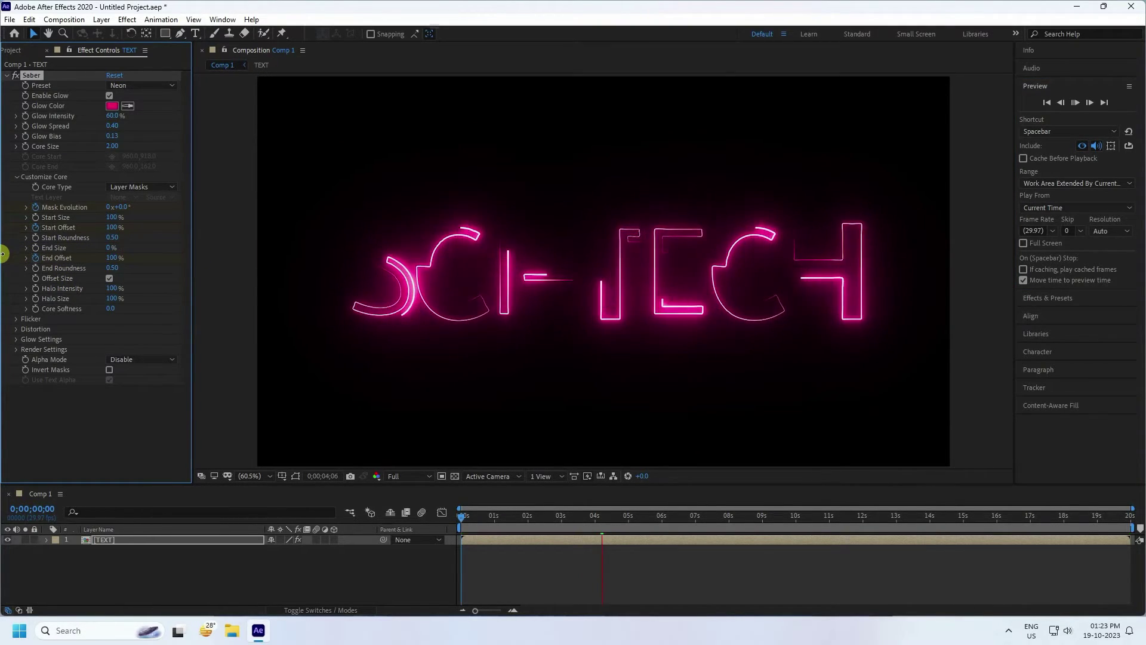
drag(650, 515, 438, 524)
click(1082, 107)
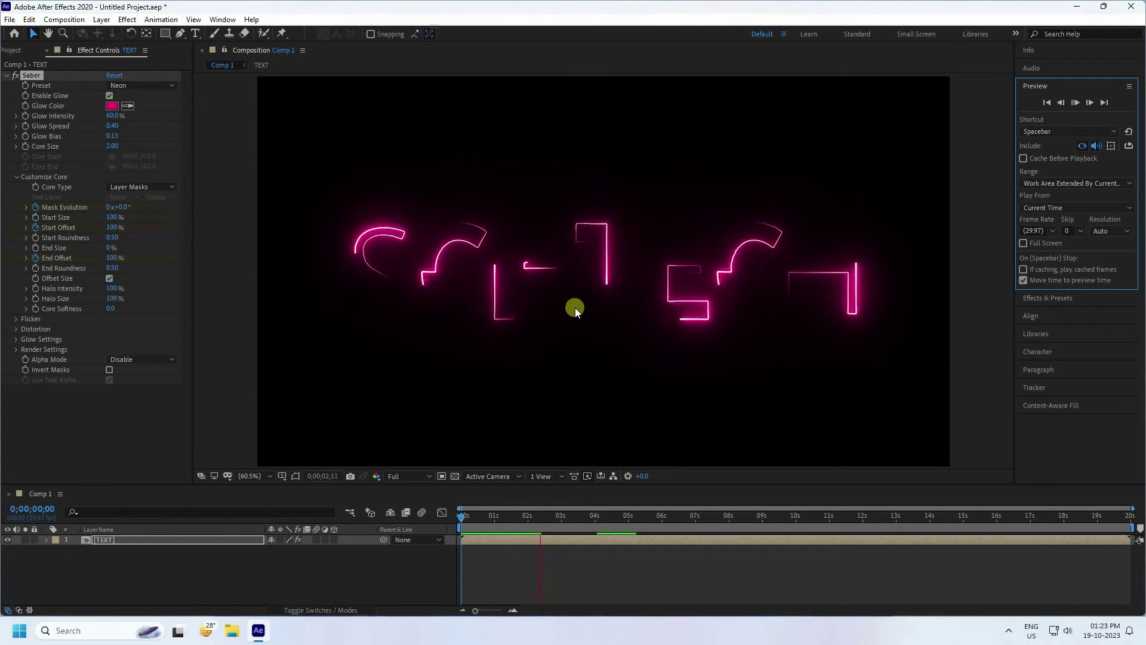
Step: Set Saber Flicker Intensity to 20% and Flicker Speed to 20, then preview the flicker
click(16, 321)
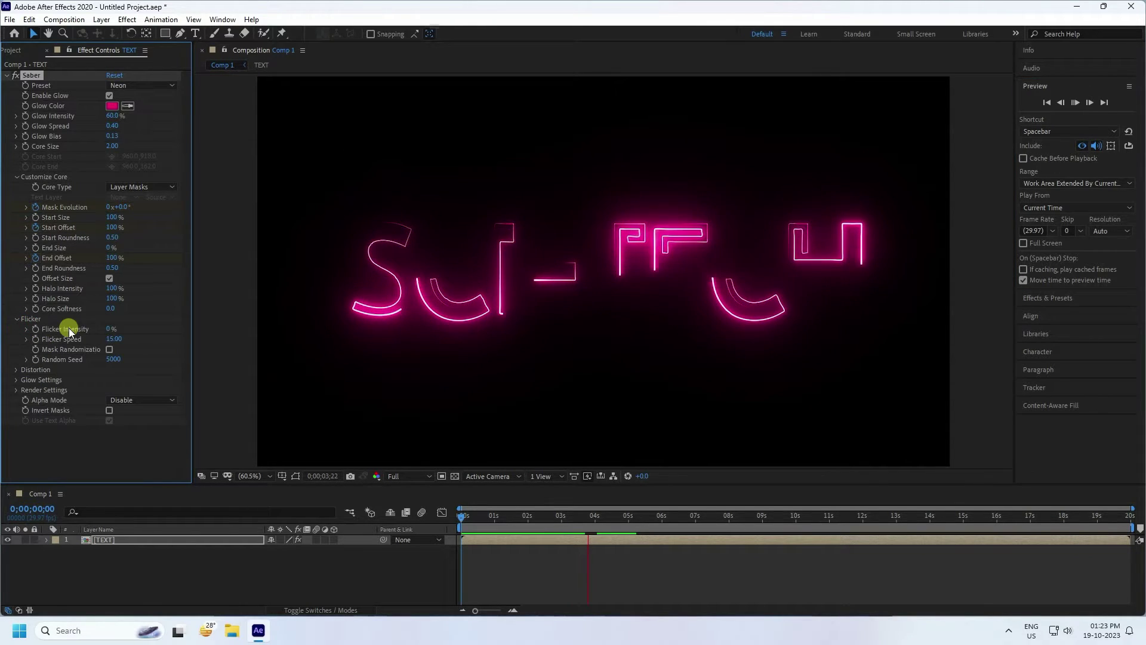
click(111, 329)
text(20)
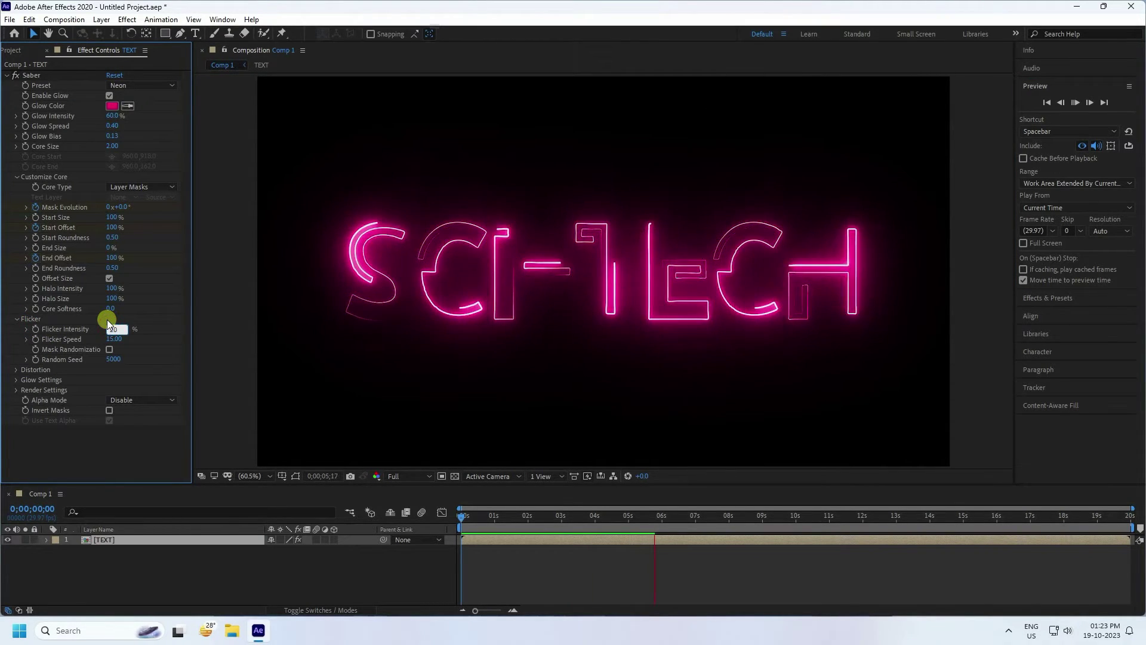
key(Tab)
text(20)
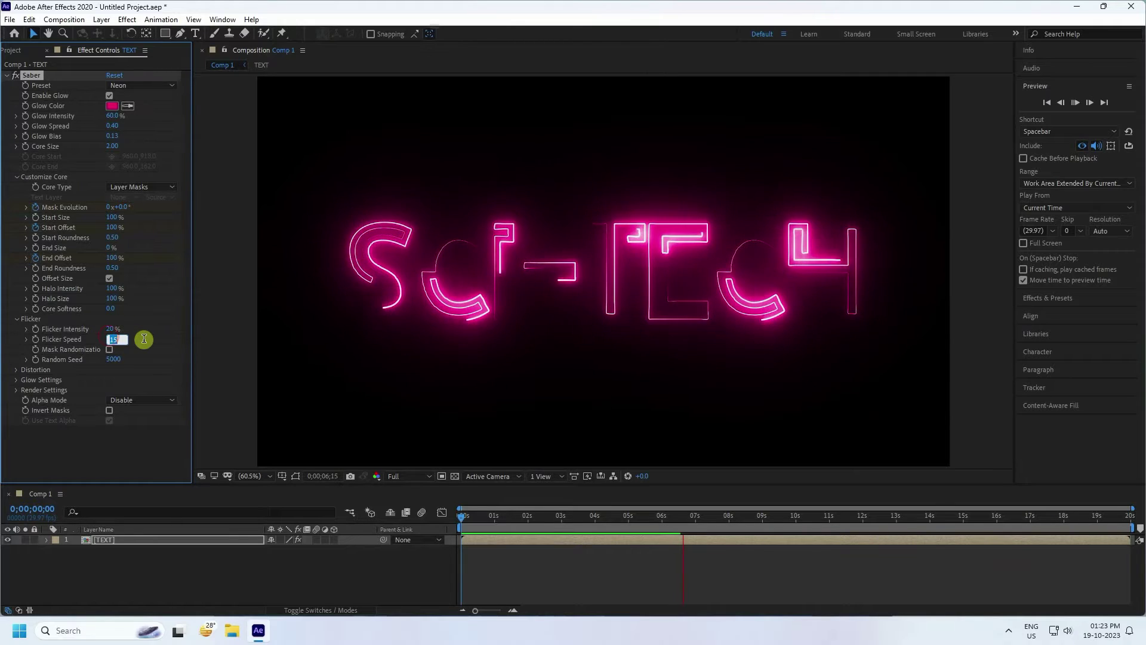
key(Return)
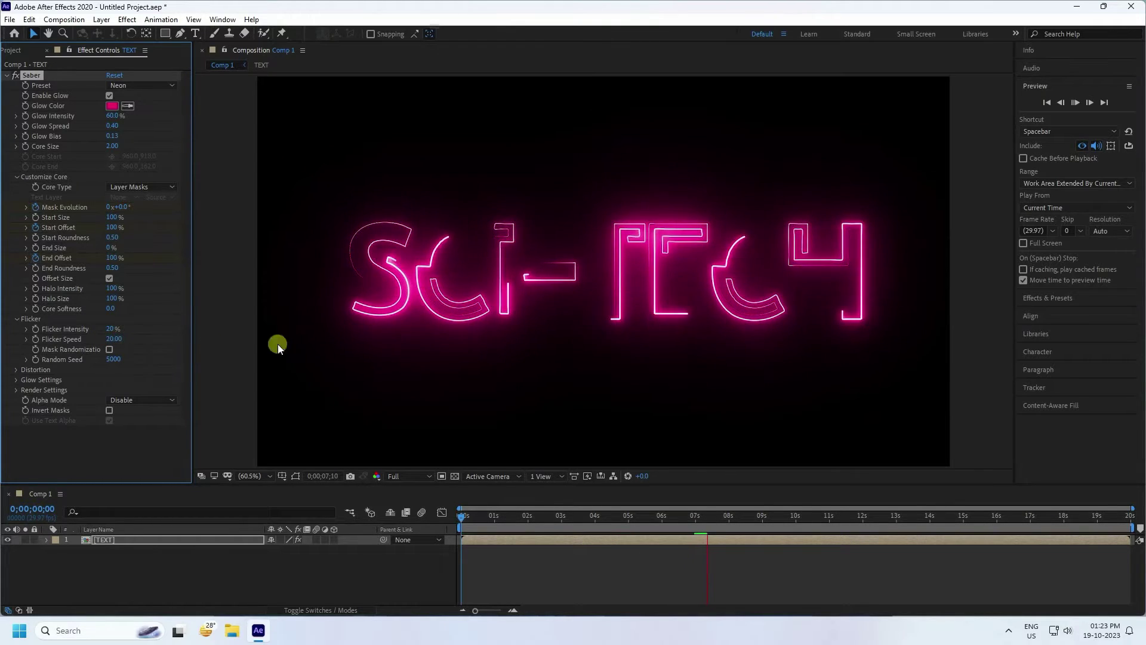
click(528, 516)
click(1073, 104)
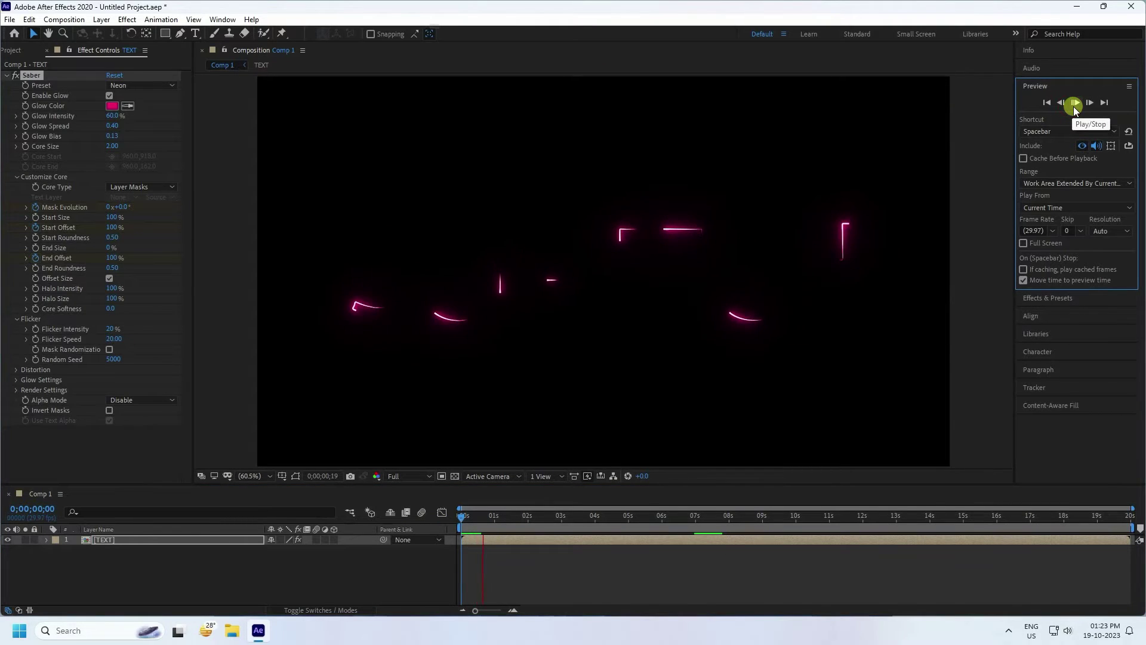
click(522, 430)
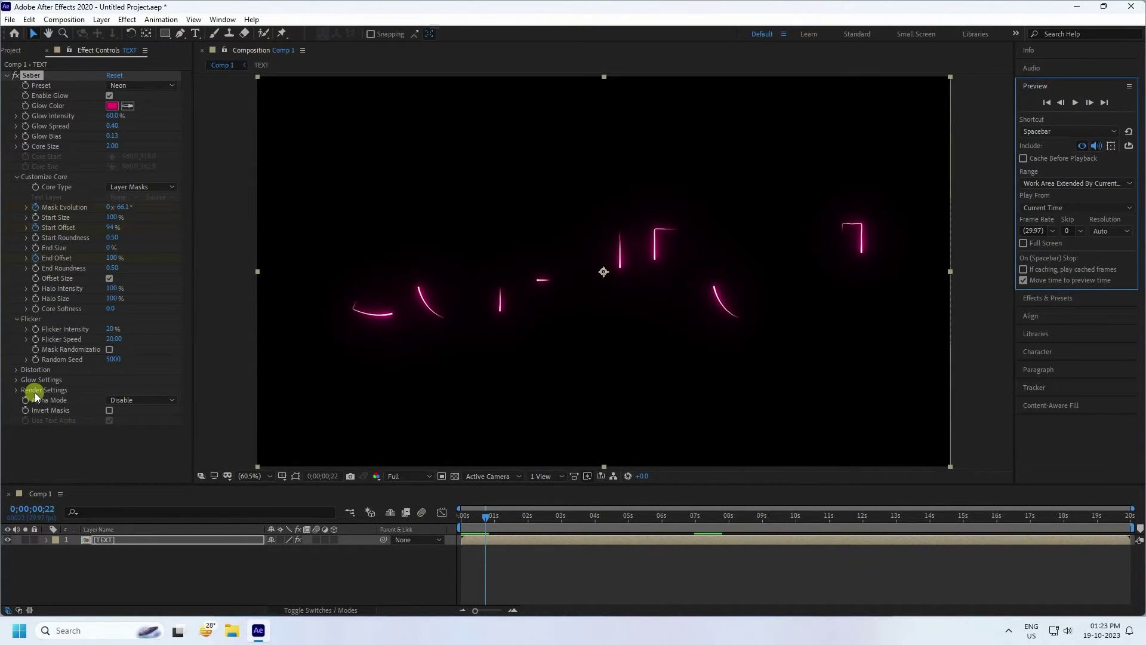
Step: Change Saber's Composite Settings from Black to Transparent, return to frame 0, and reselect TEXT
click(31, 394)
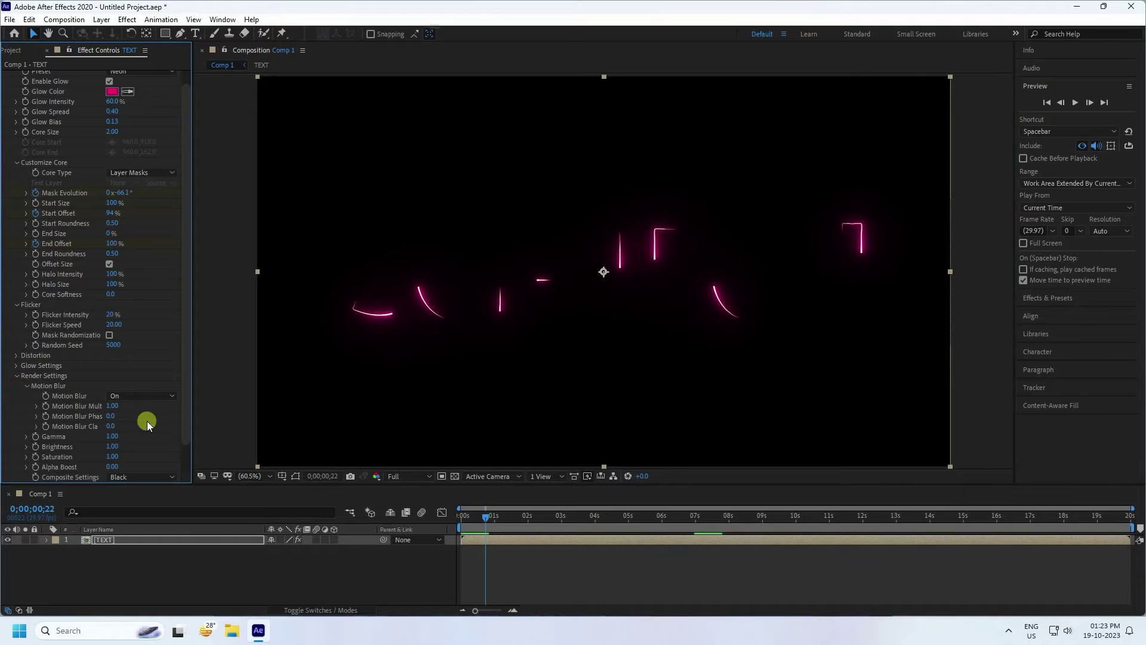
scroll(148, 422, down, 1)
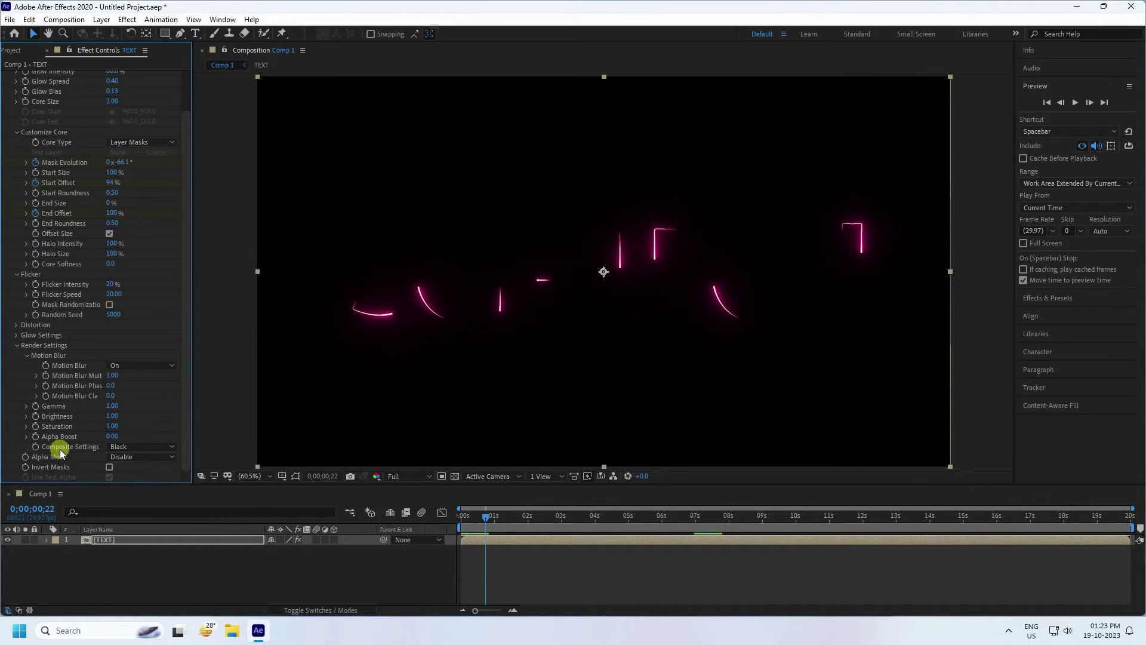
click(127, 448)
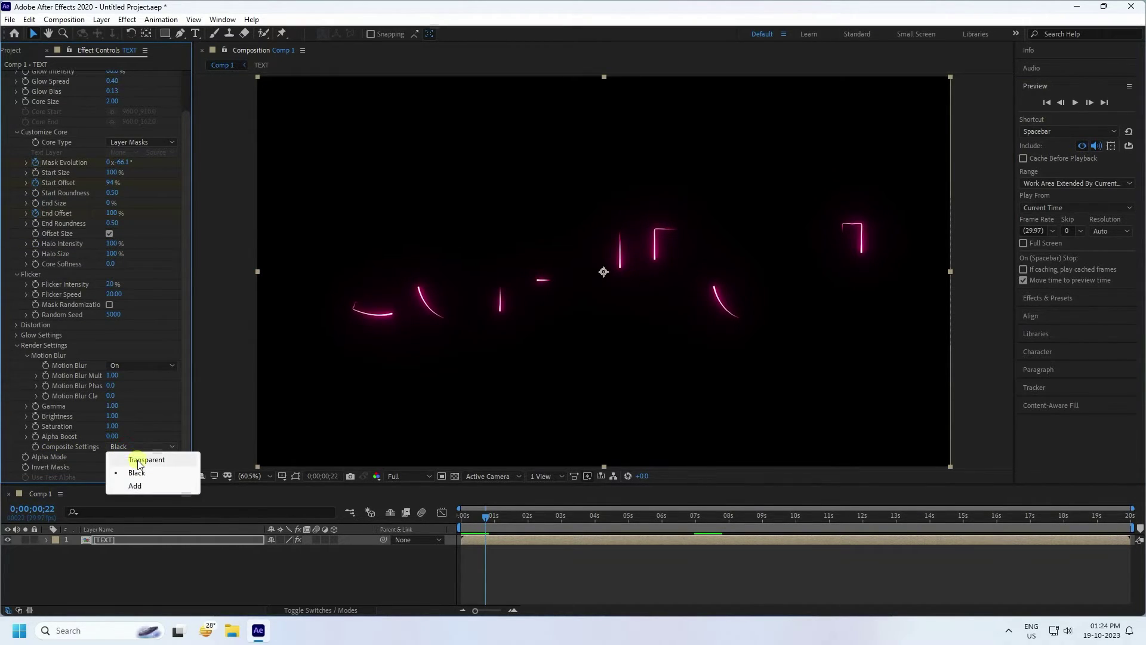
click(139, 461)
drag(496, 522, 461, 517)
click(129, 561)
click(119, 542)
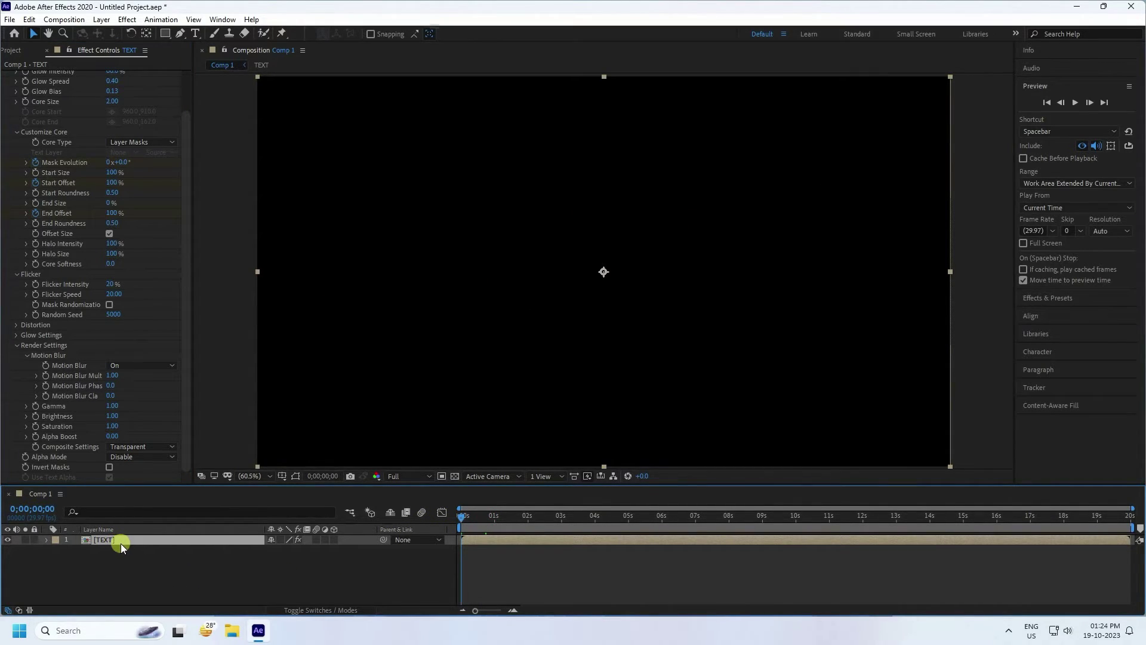
Step: Rename the TEXT layer to TEXT RED
right_click(120, 543)
click(158, 523)
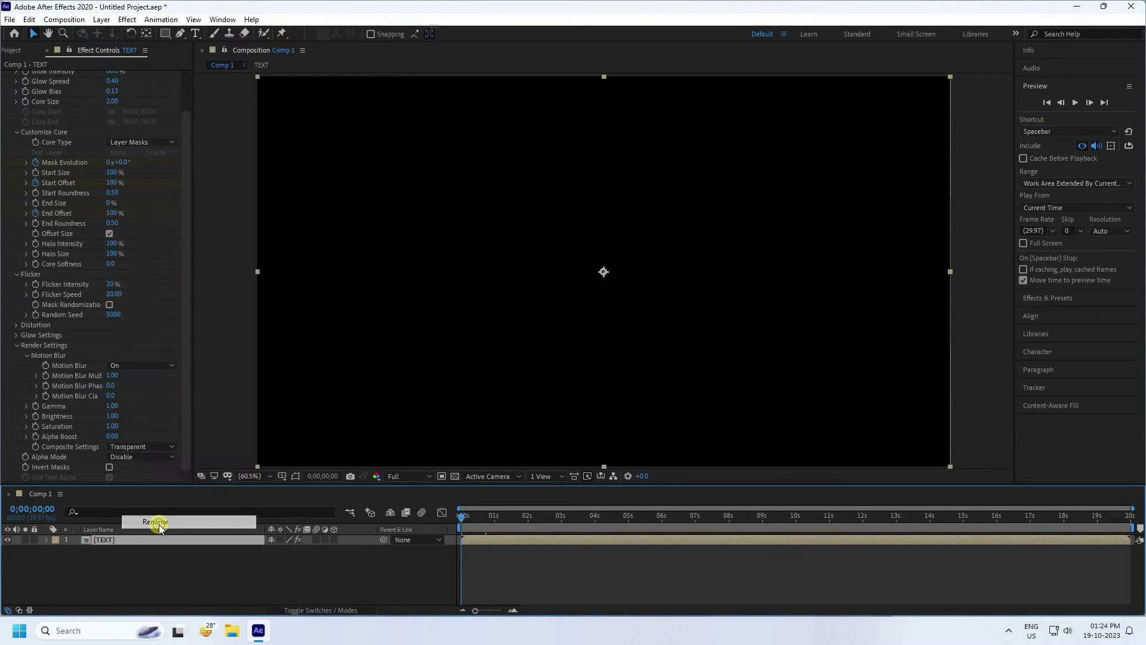
text(RED)
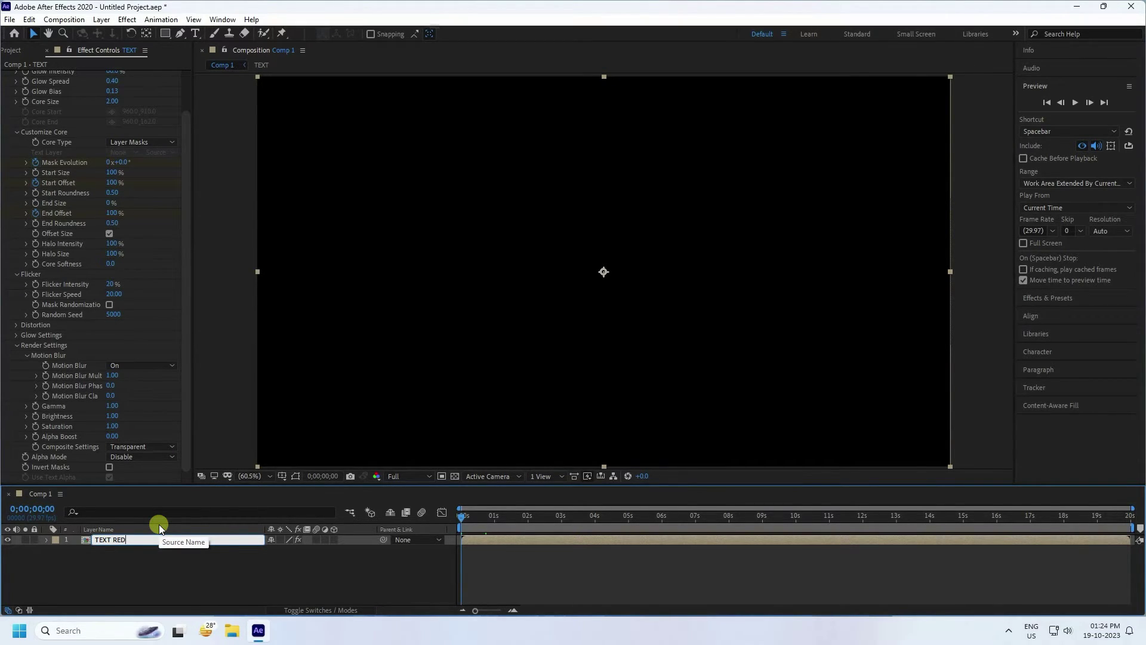
key(Return)
Step: Duplicate TEXT RED with Ctrl+D and rename the copy TEXT BLUE
click(101, 585)
click(106, 542)
key(ctrl+d)
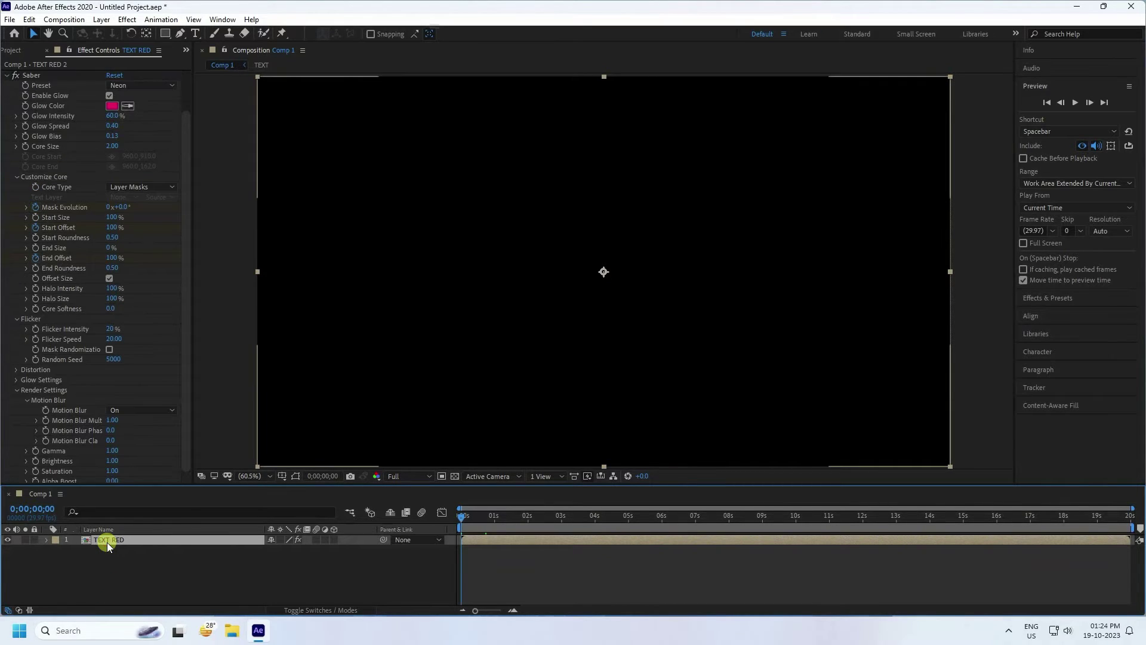
right_click(113, 539)
click(155, 517)
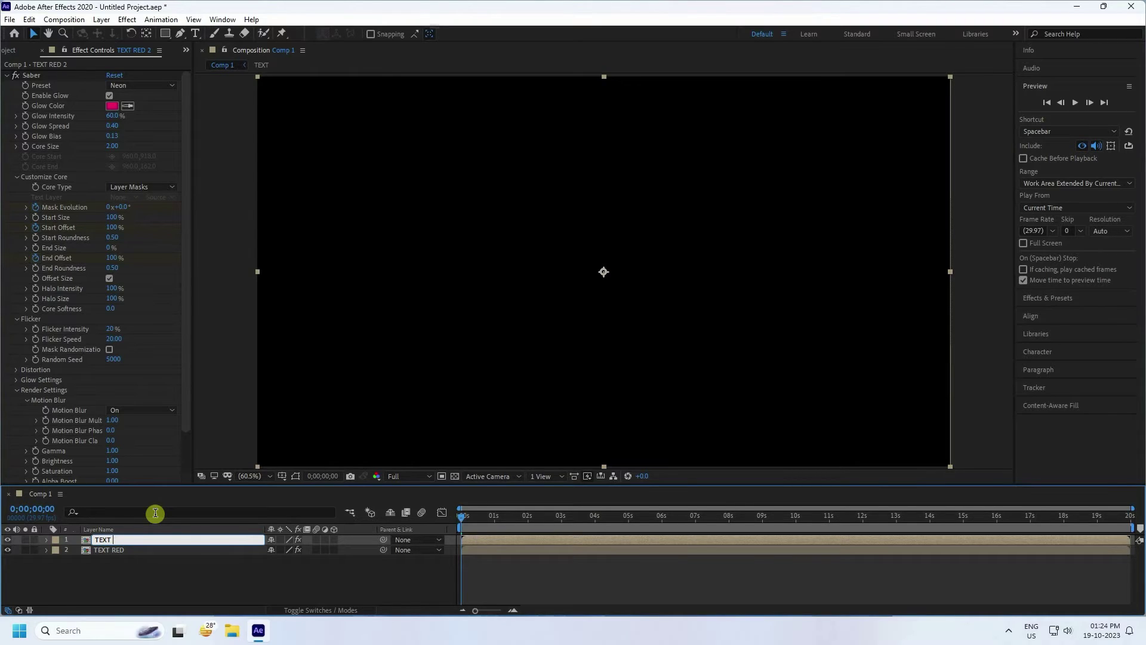
text(TEXT BLUE)
key(Return)
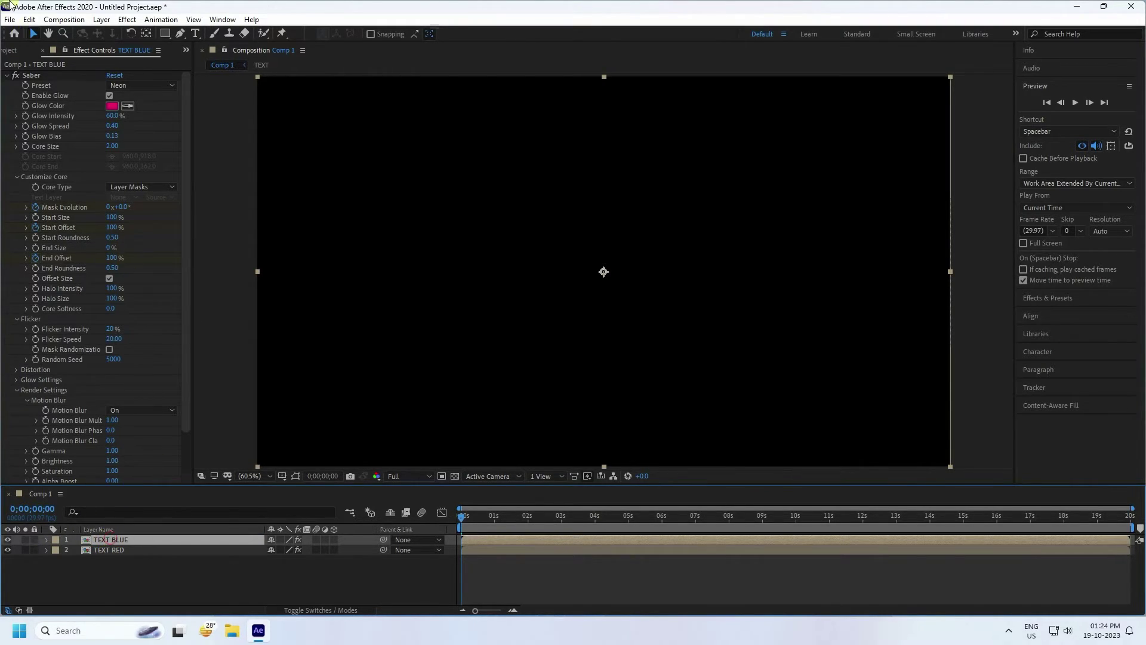
Step: Change TEXT BLUE's Saber Glow Color to blue by setting hue 210
click(112, 106)
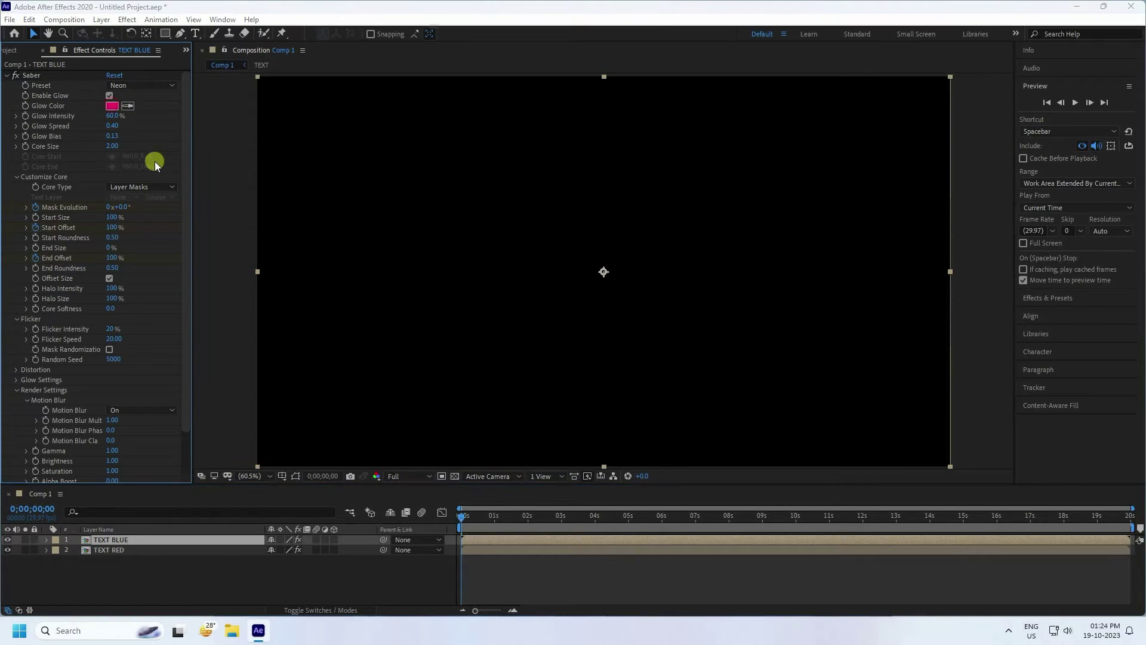
click(240, 277)
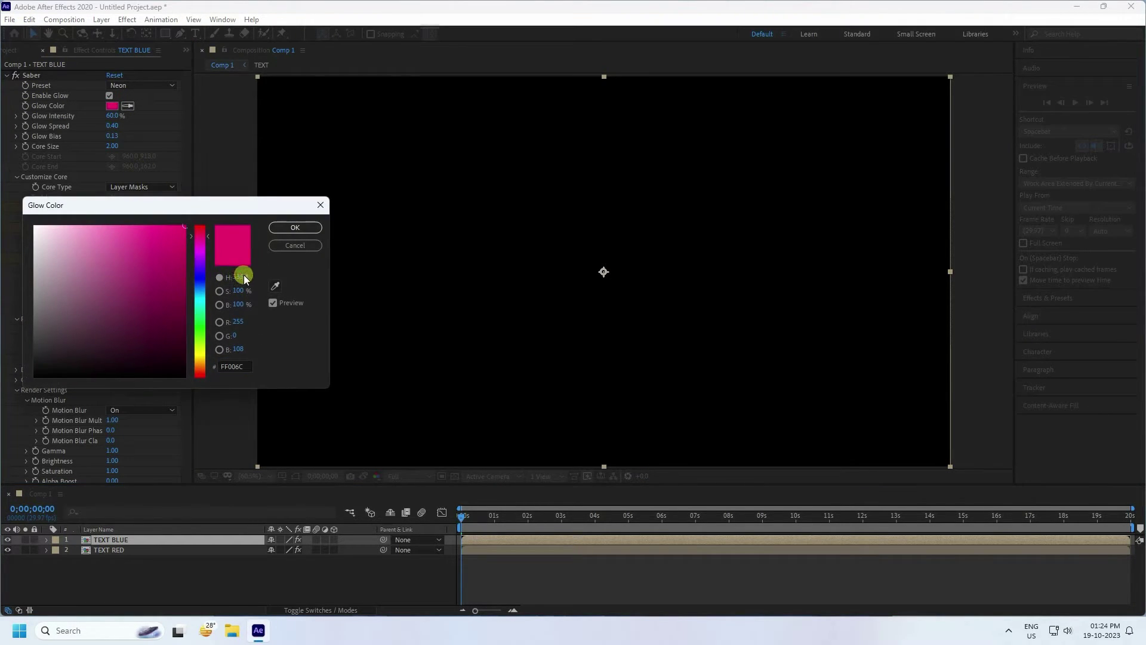
text(210)
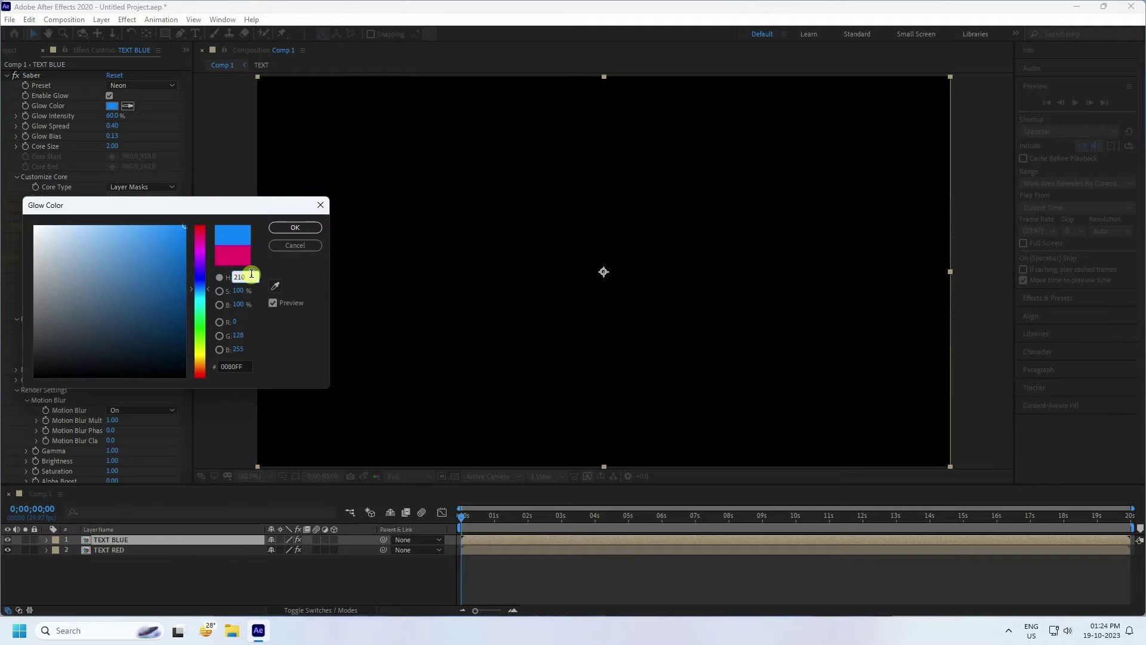
click(289, 231)
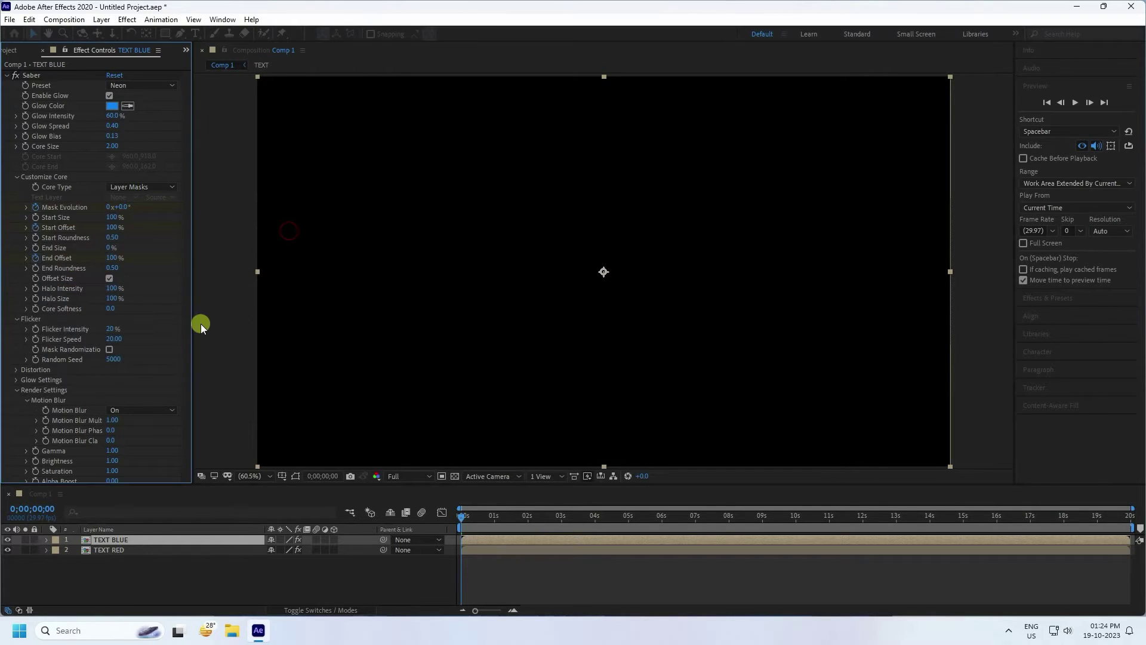
click(115, 289)
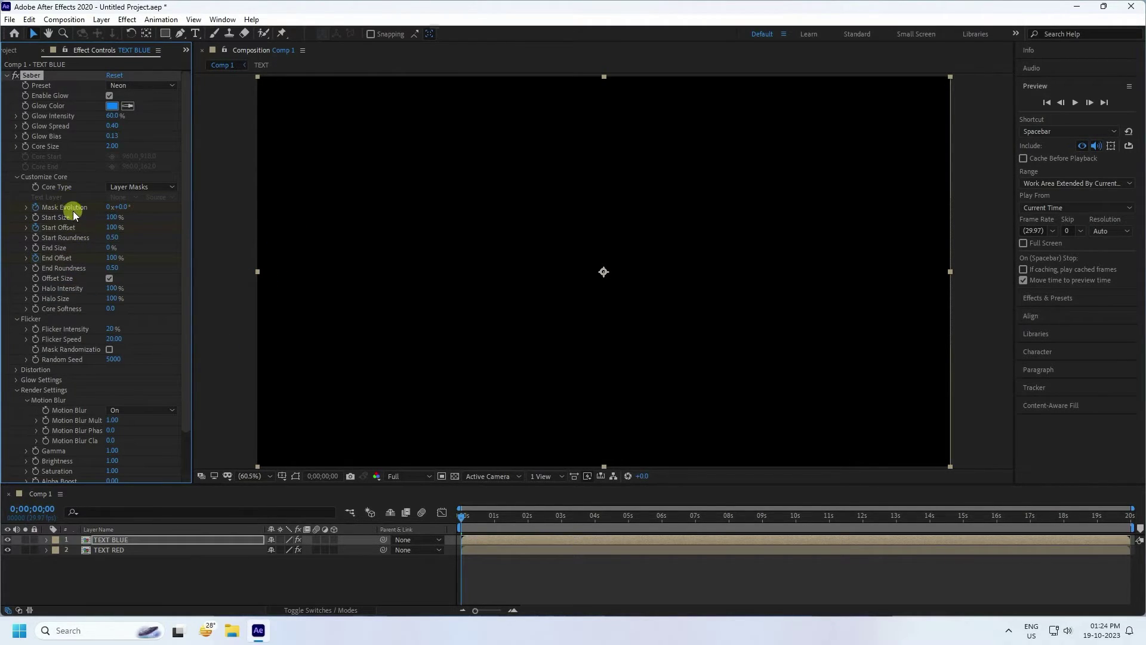
Step: Set TEXT BLUE's Mask Evolution to 180° and check the full text near the end
click(124, 208)
text(180)
key(Return)
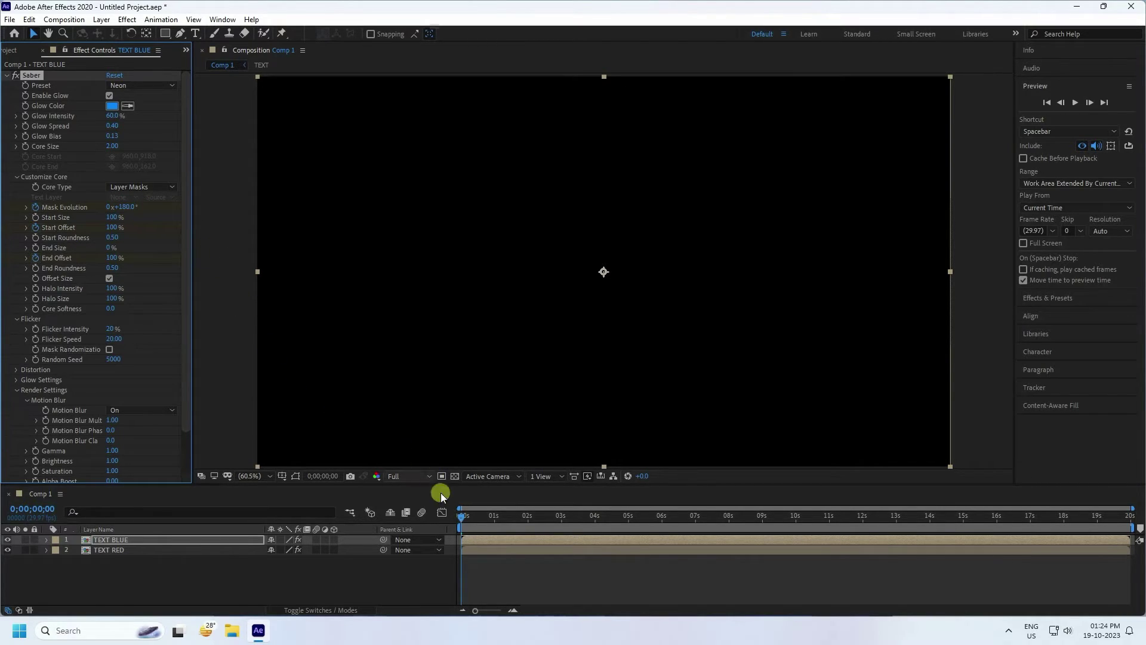
drag(464, 517, 1130, 539)
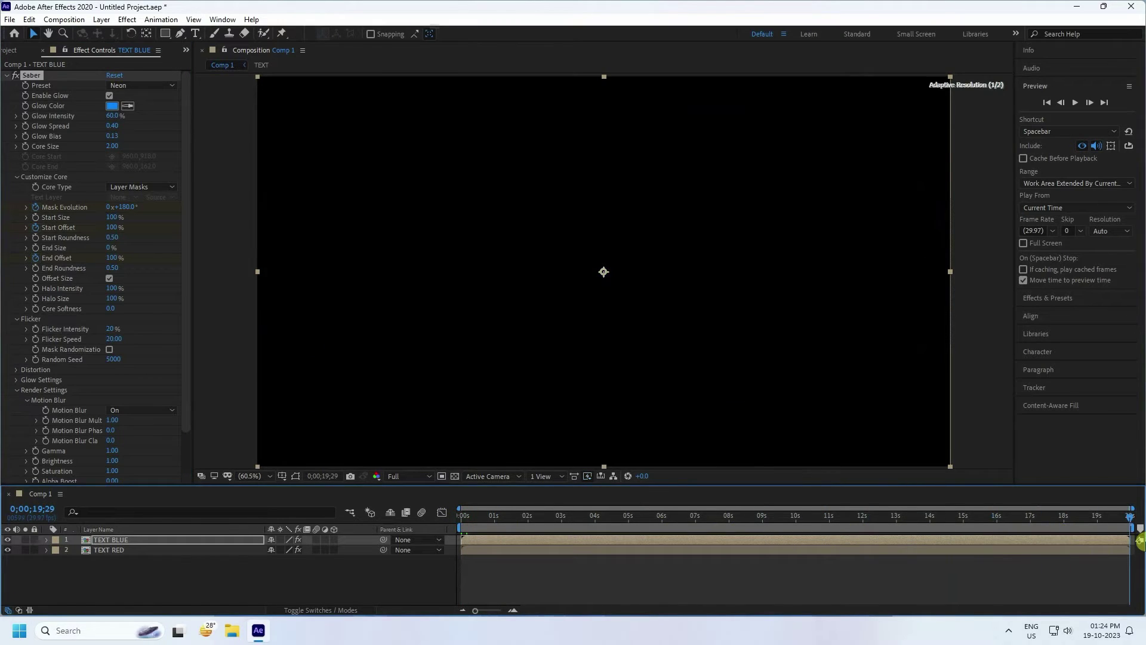
click(123, 207)
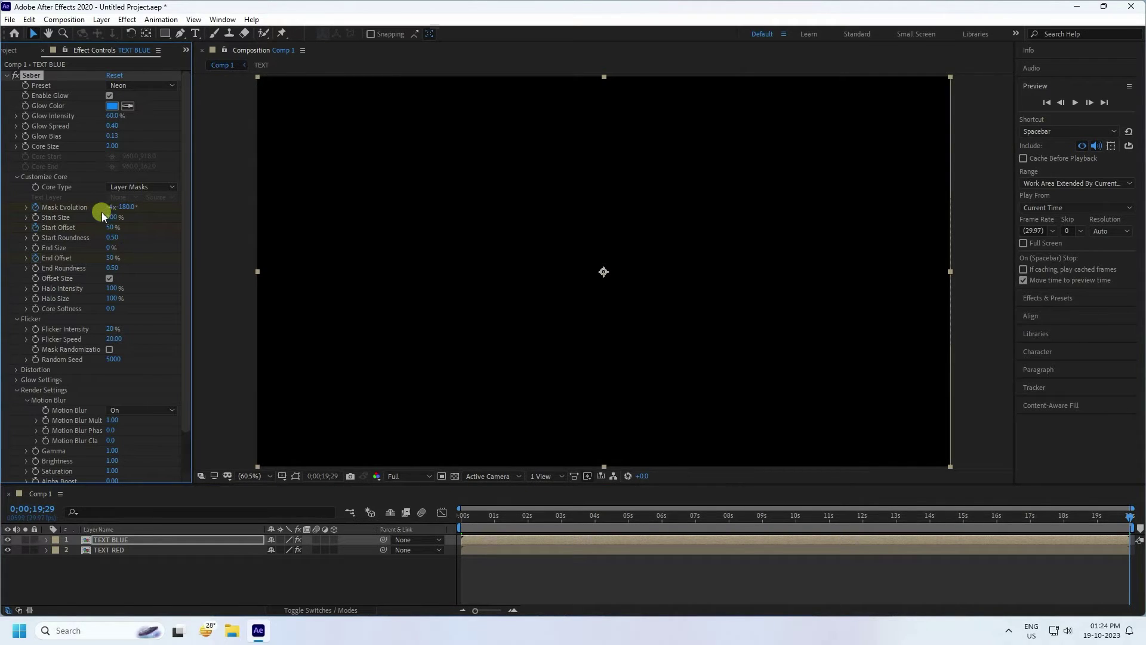
Step: Preview the pink-and-blue animation from the start twice, then select both neon layers
click(461, 515)
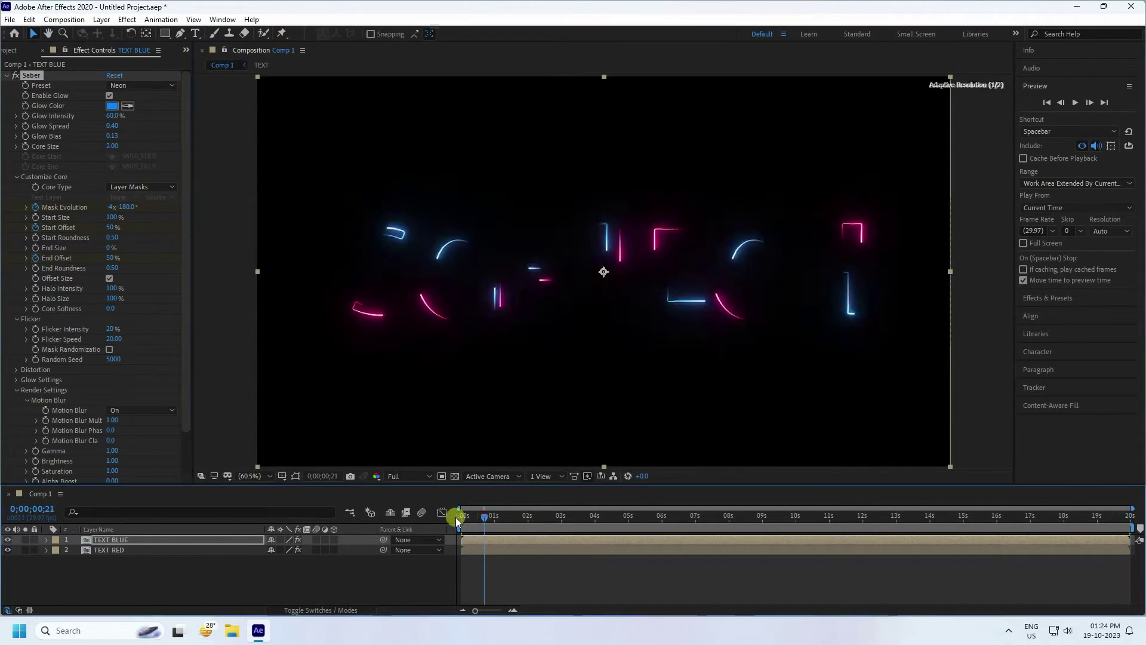
click(1073, 102)
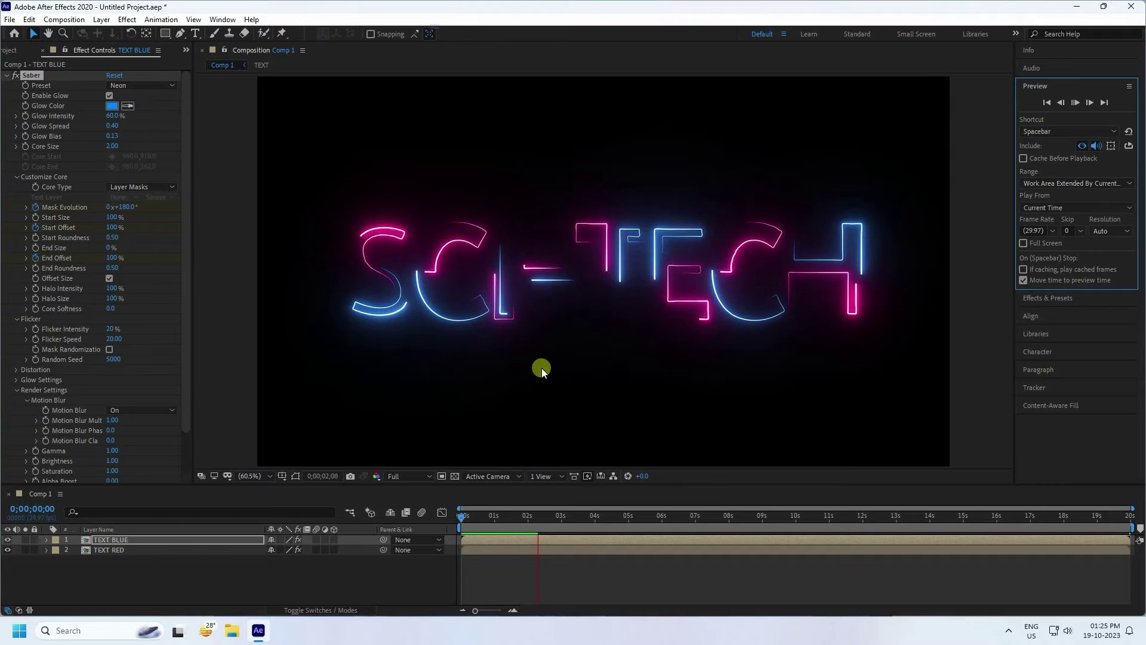
drag(541, 515, 350, 546)
click(1073, 103)
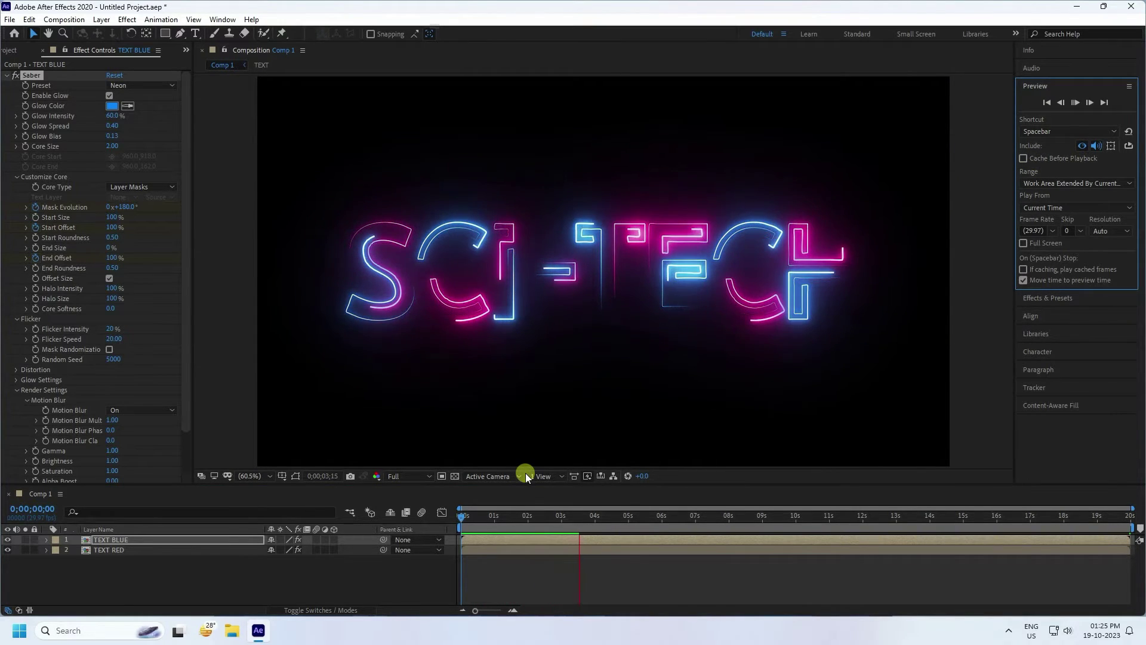
click(123, 585)
key(ctrl+a)
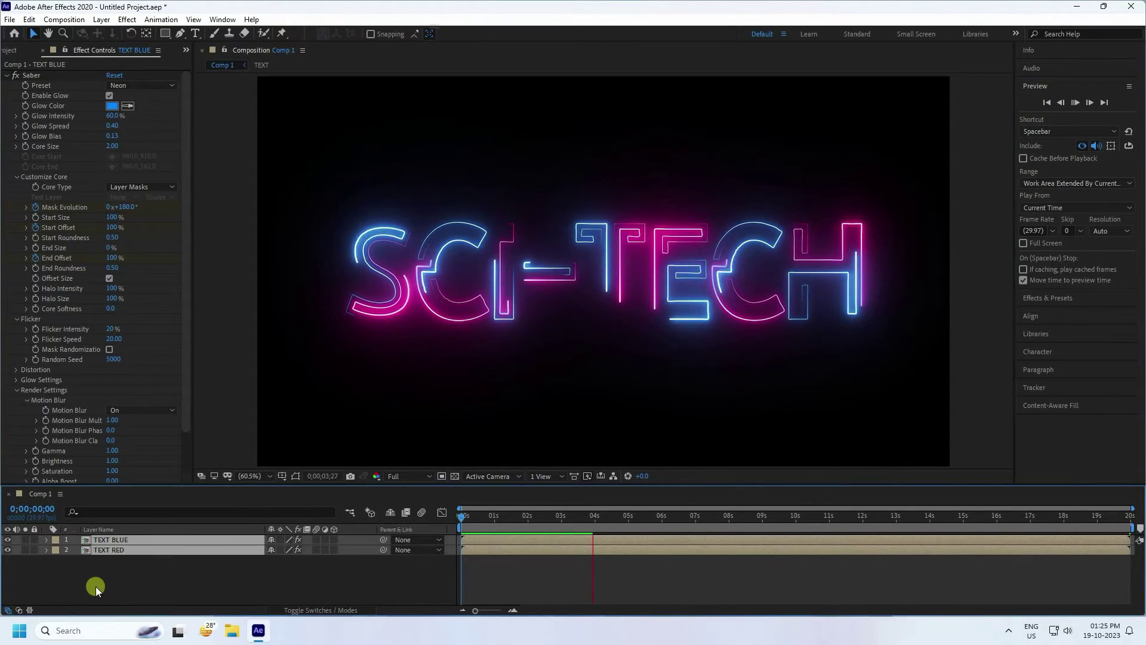
Step: Pre-compose both neon layers into a new composition named TEXT ANIMATION
right_click(113, 550)
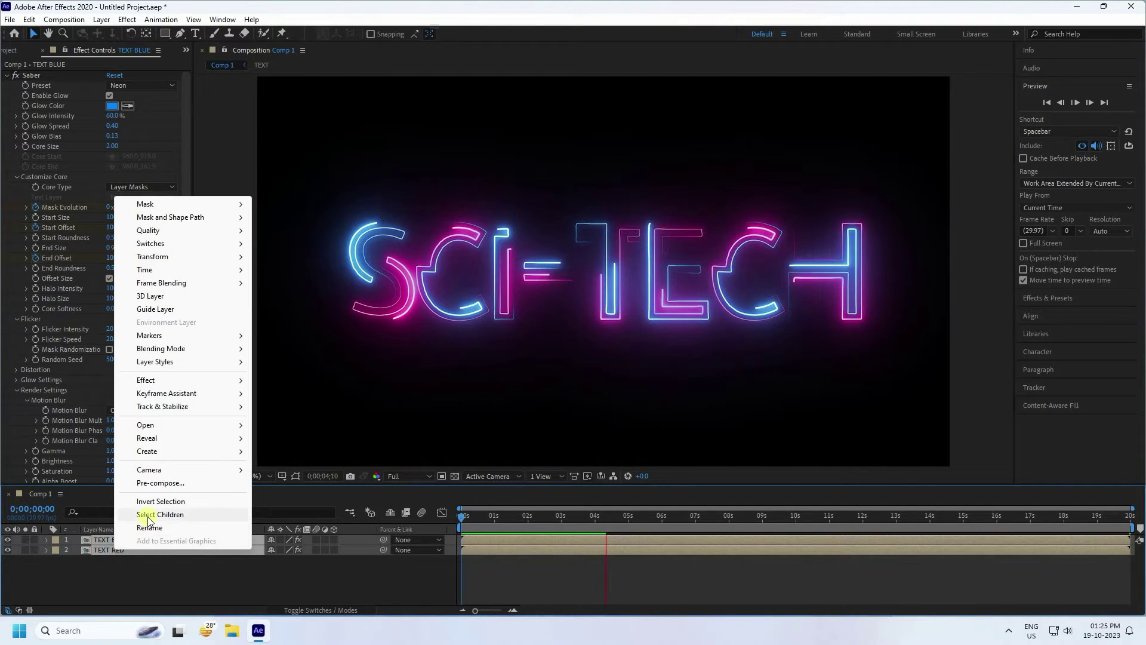
click(149, 482)
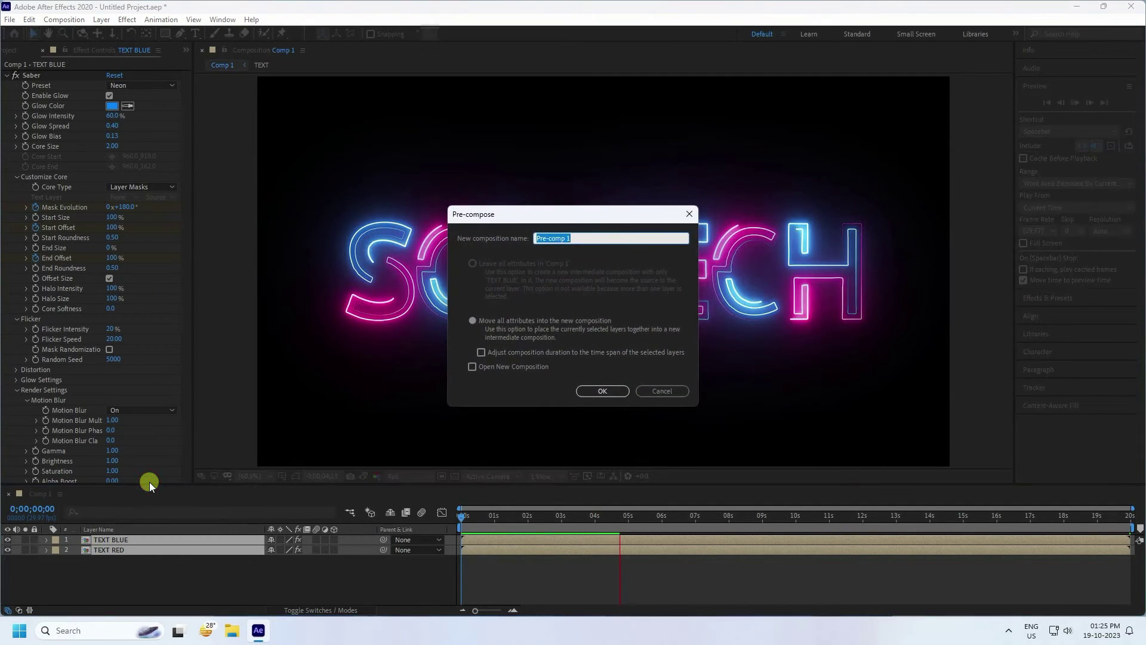
text(TEXT AN)
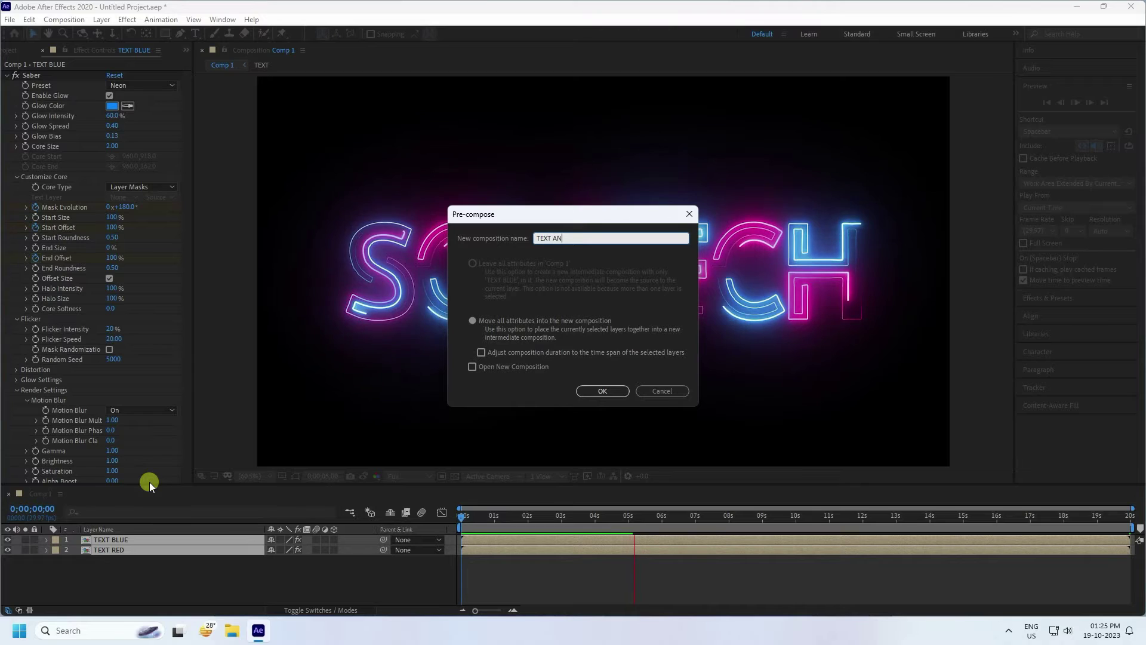
text(IMATION)
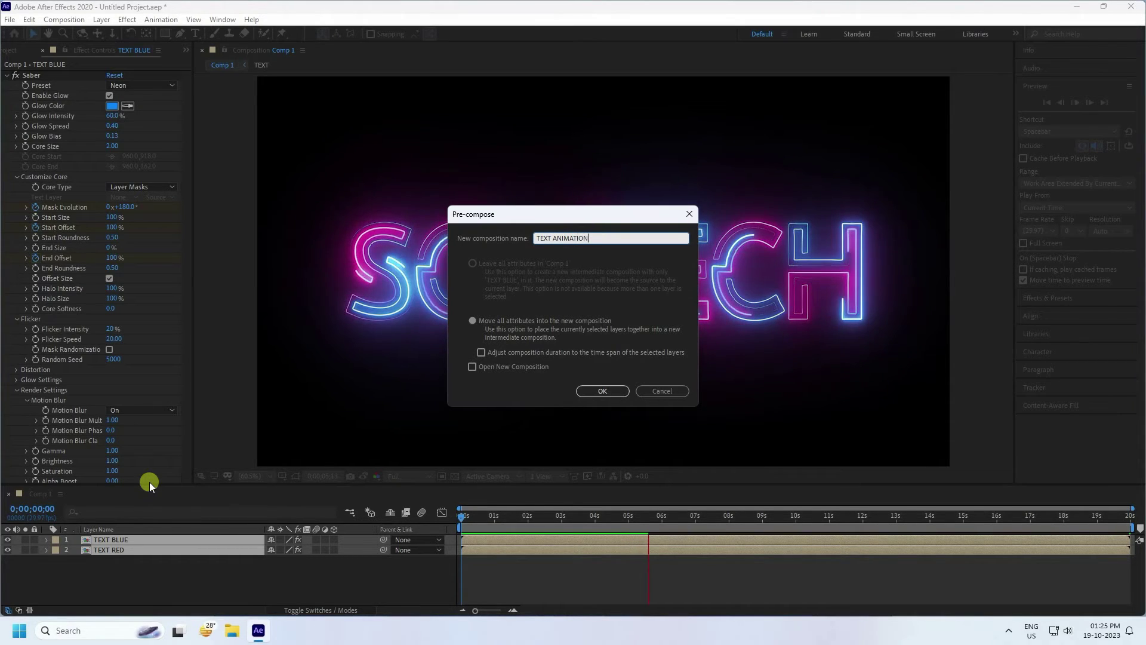
click(603, 392)
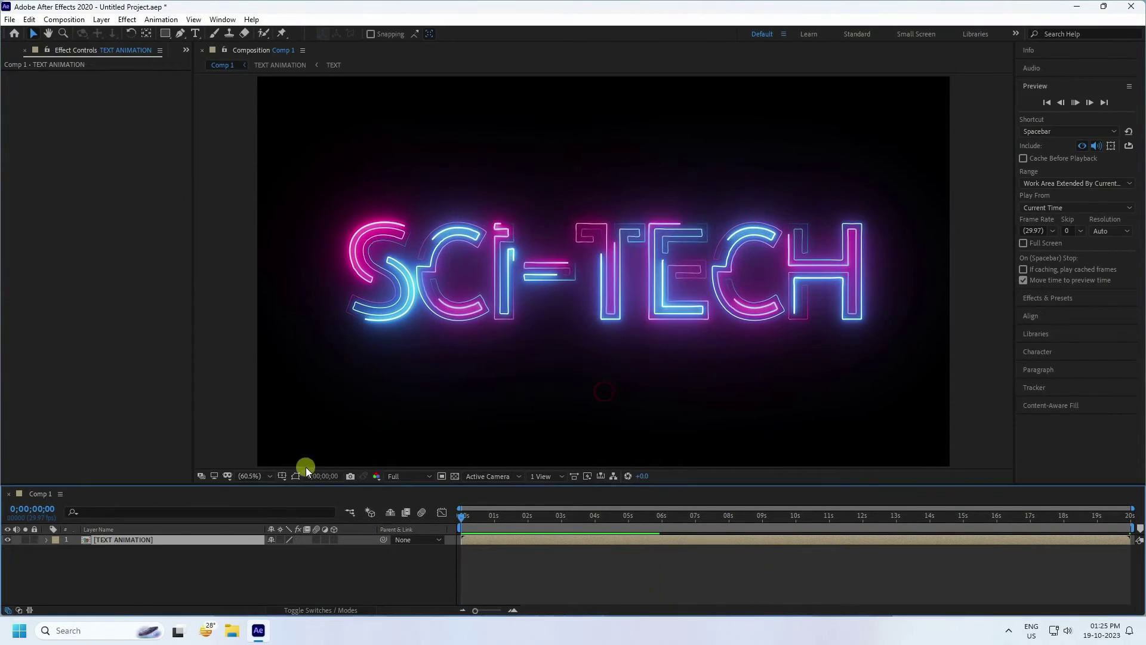
Step: Duplicate the TEXT ANIMATION layer and rename the copy TEXT ANIMATION SHADOW
key(ctrl+d)
right_click(117, 550)
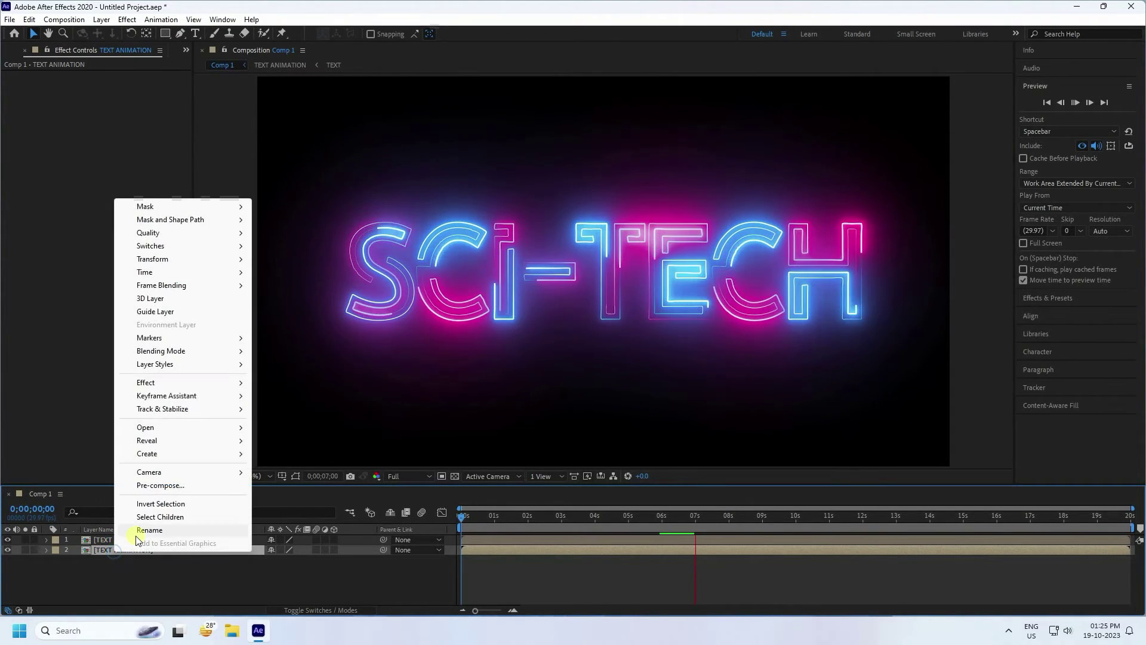
click(144, 531)
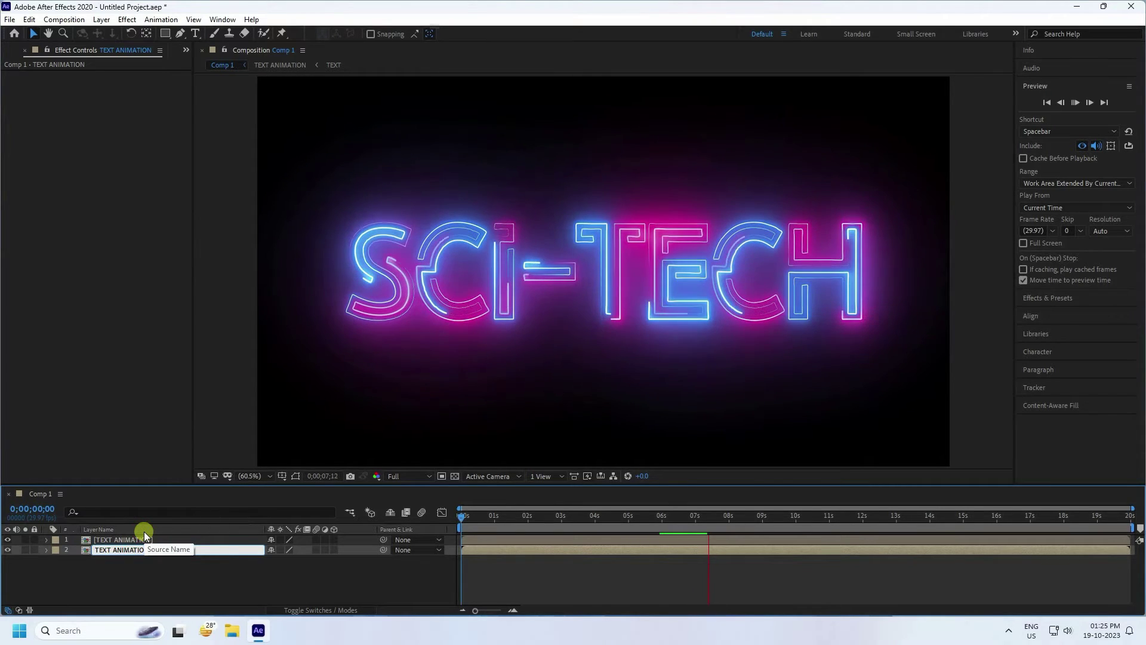
text(SHADOW)
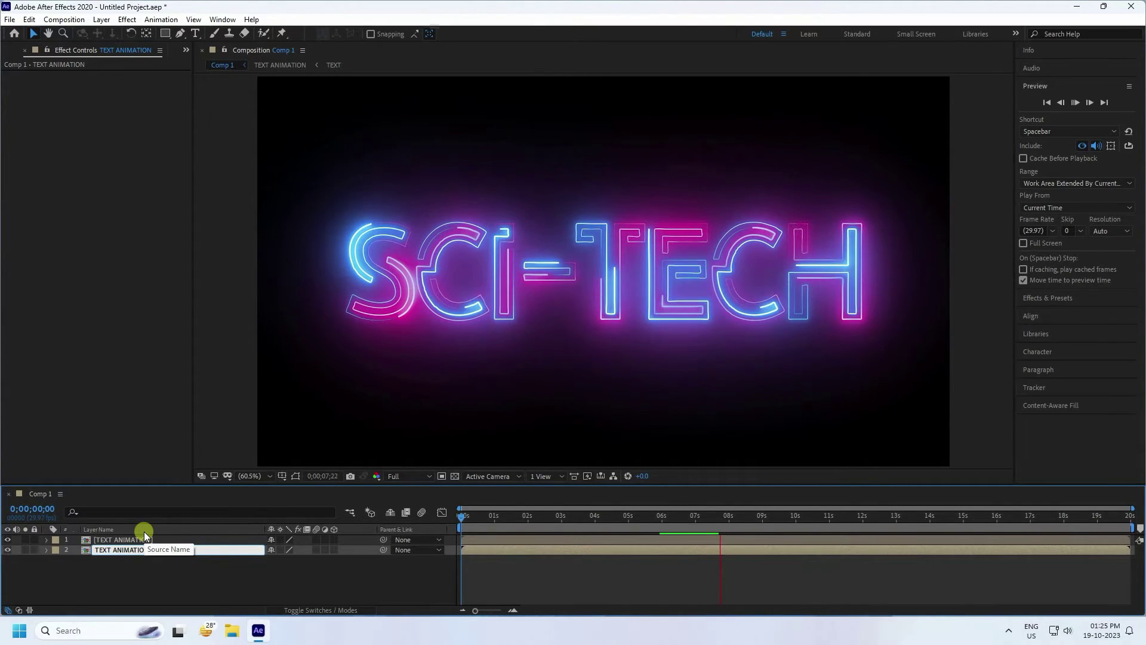
key(Return)
click(178, 575)
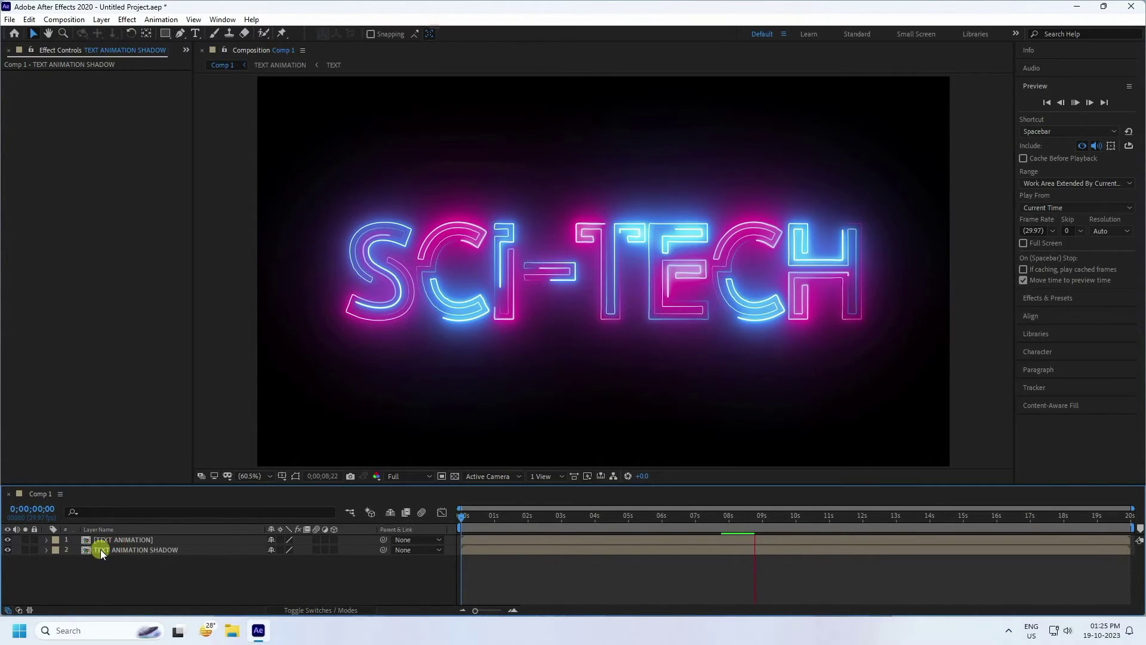
click(333, 551)
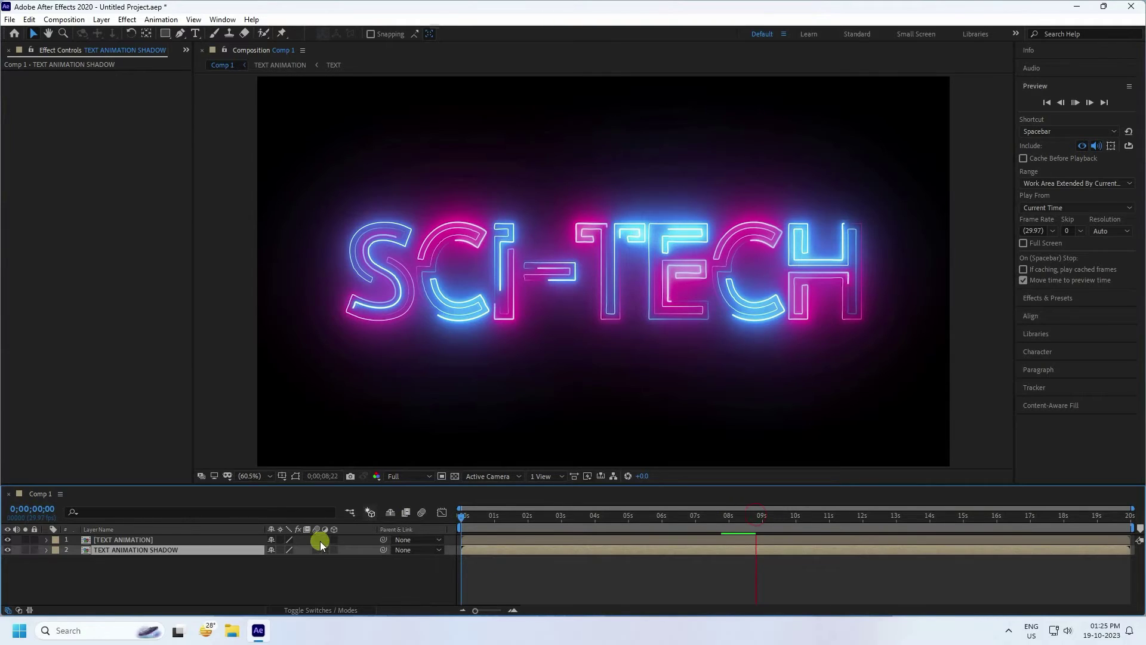
Step: Make TEXT ANIMATION SHADOW a 3D layer and tilt it 100° on X Rotation
click(333, 550)
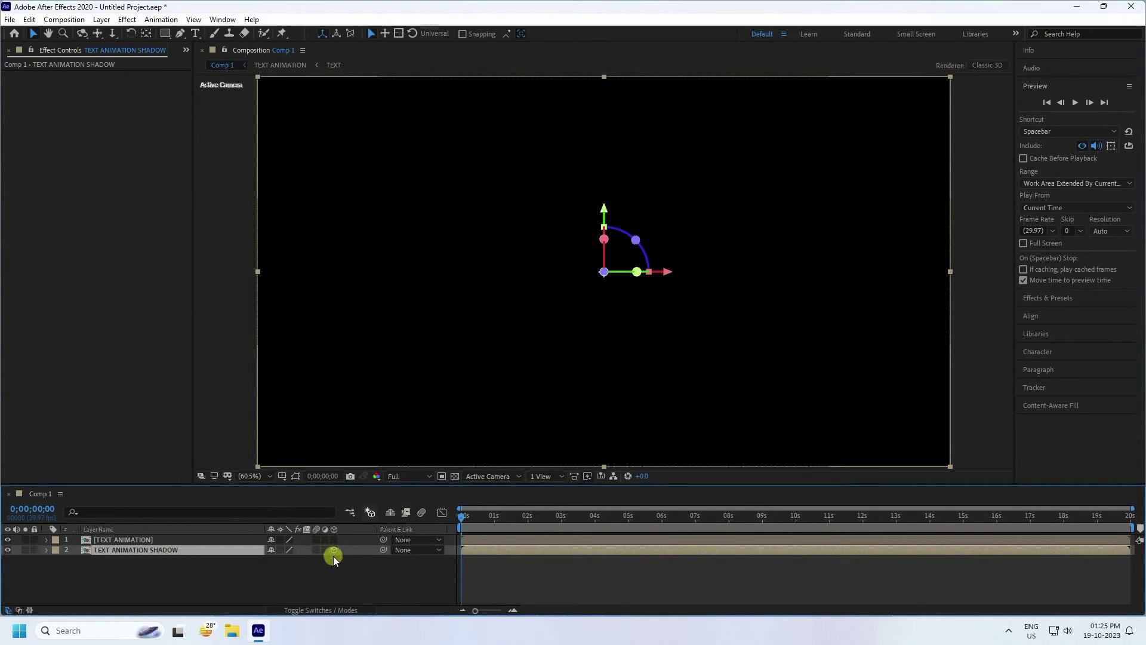
click(1070, 101)
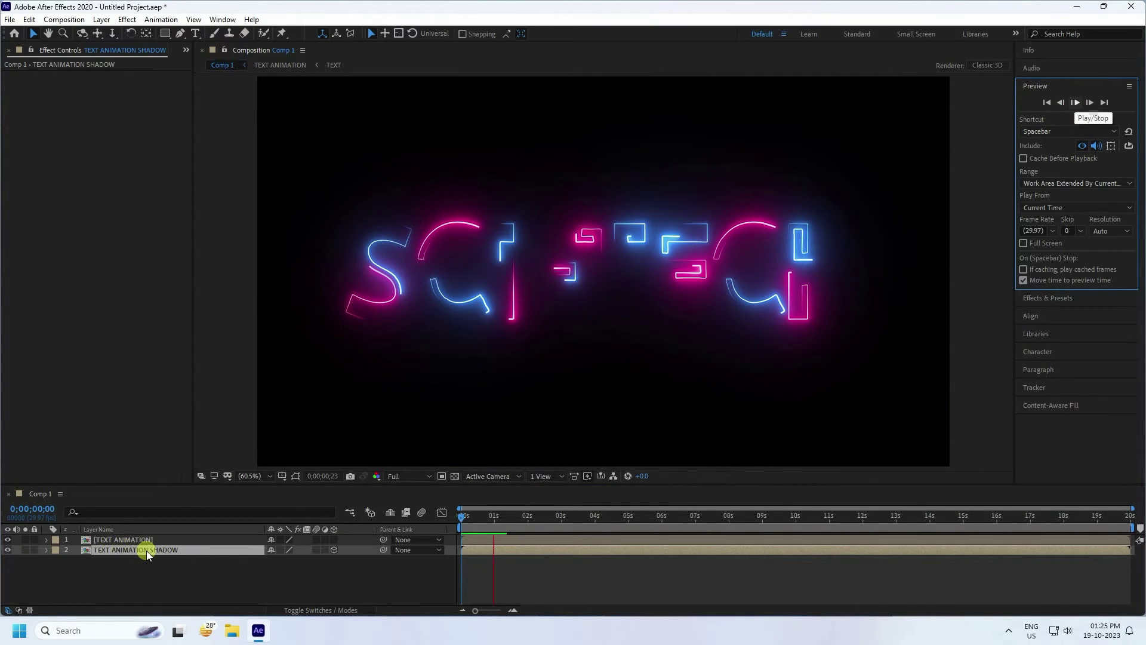
key(space)
key(r)
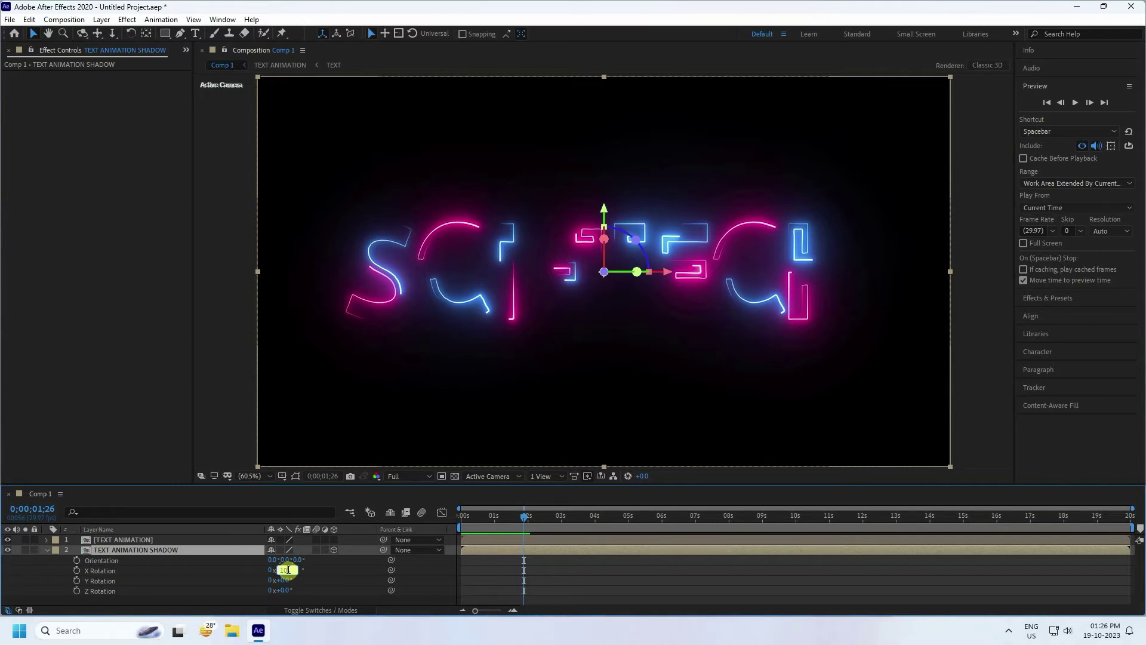
key(Return)
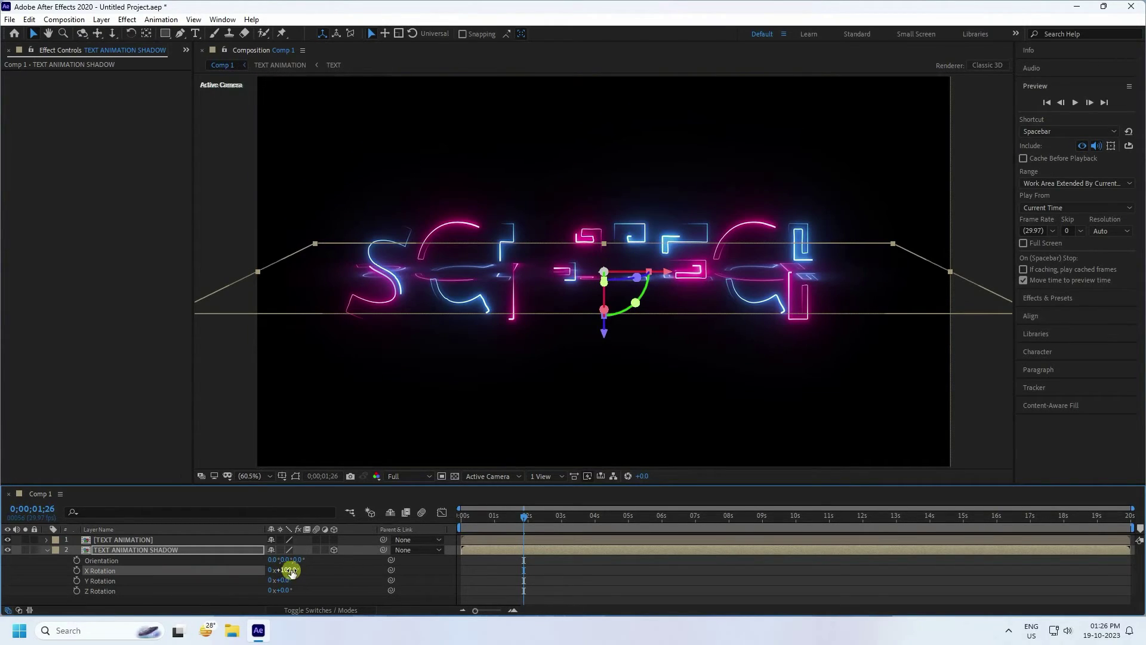
Step: Lower the shadow layer to Position Y 725 and move the playhead to 6;29
click(148, 549)
key(p)
drag(292, 560, 393, 567)
click(270, 580)
click(289, 559)
text(725)
key(Return)
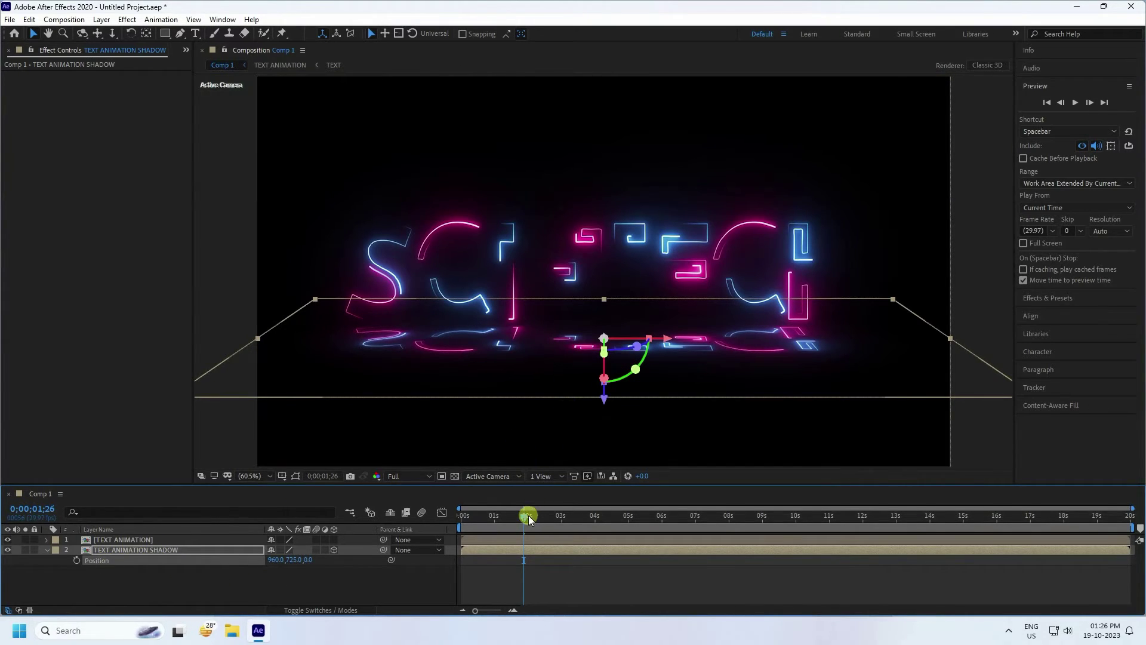
drag(529, 519, 694, 525)
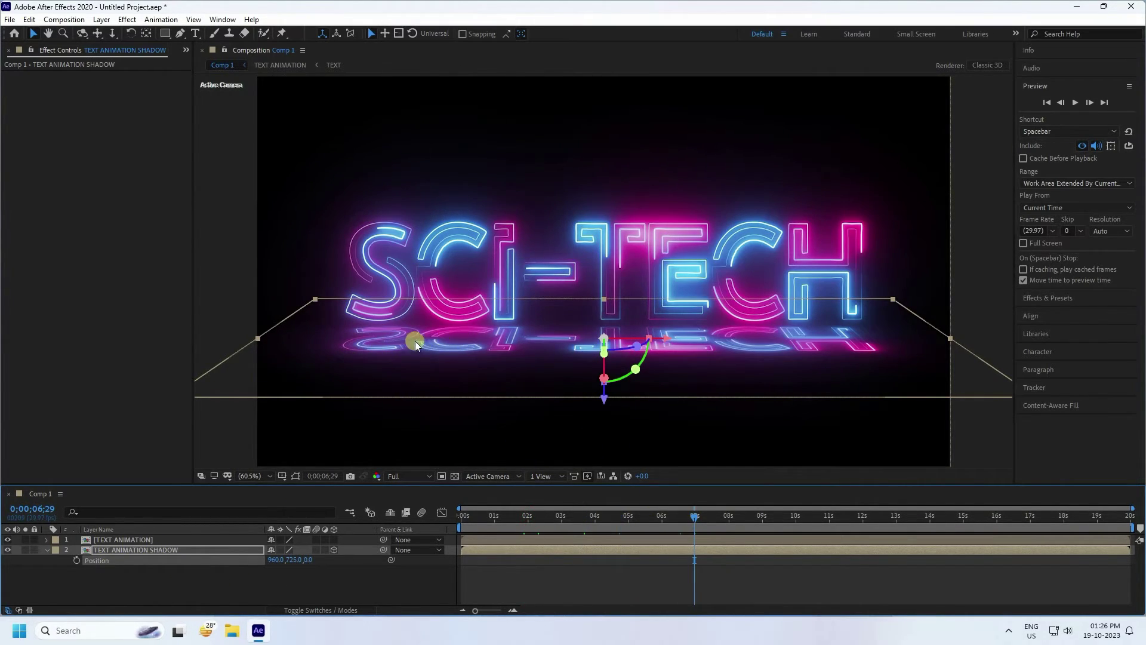
Step: Scale the shadow layer to 105% wide and 150% tall
click(123, 551)
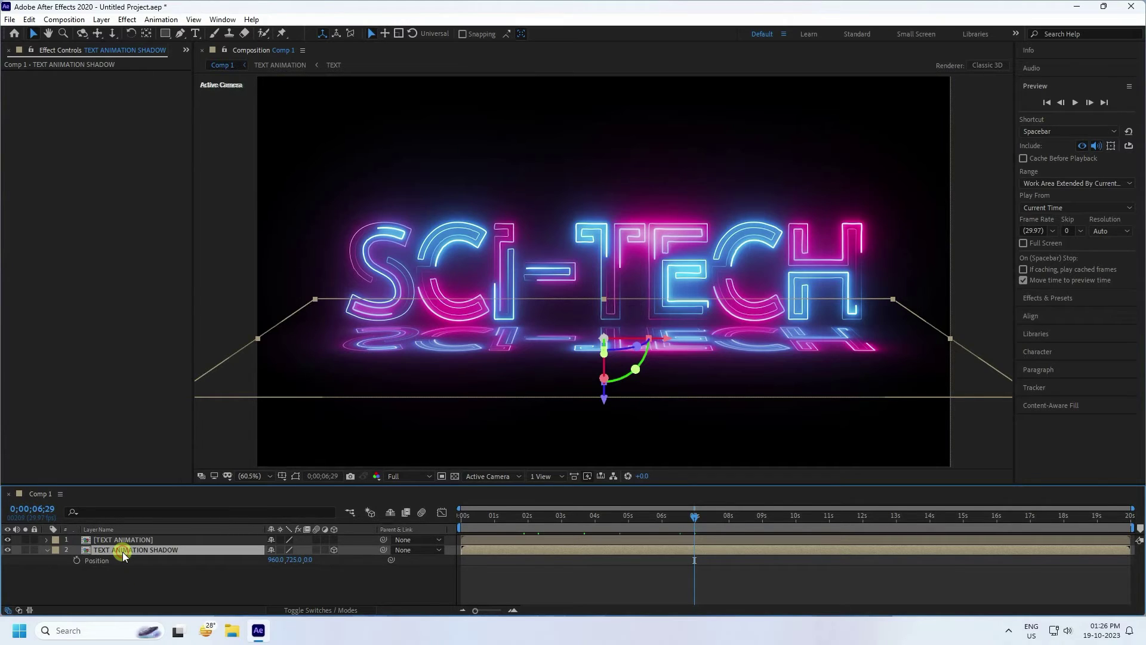
key(s)
drag(287, 559, 292, 559)
click(285, 560)
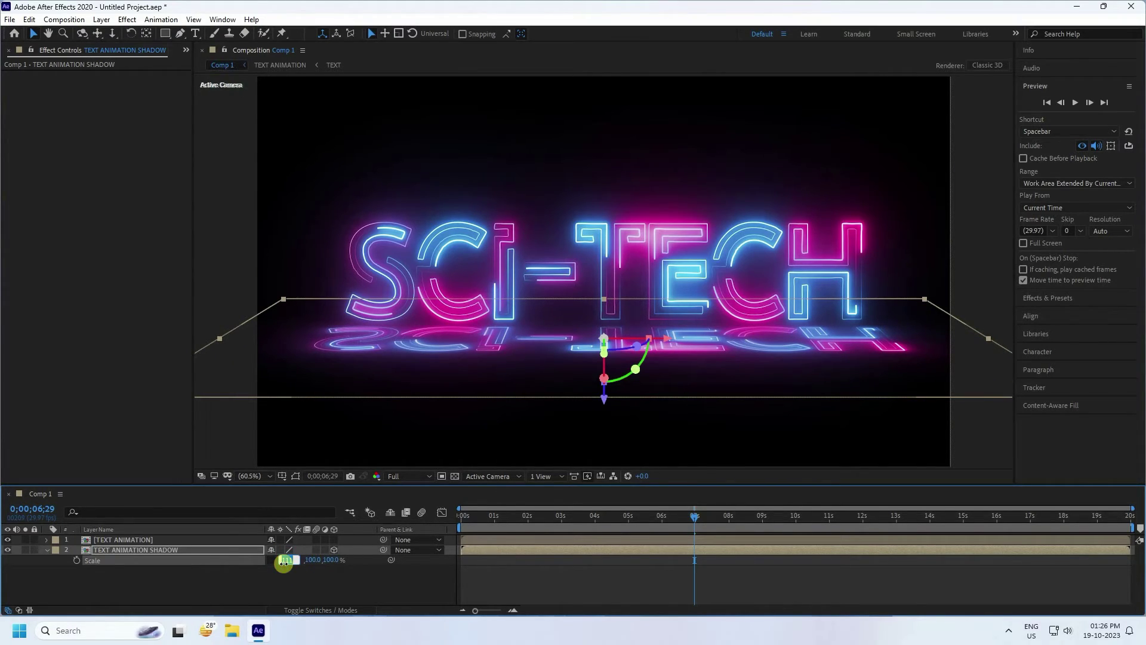
key(Return)
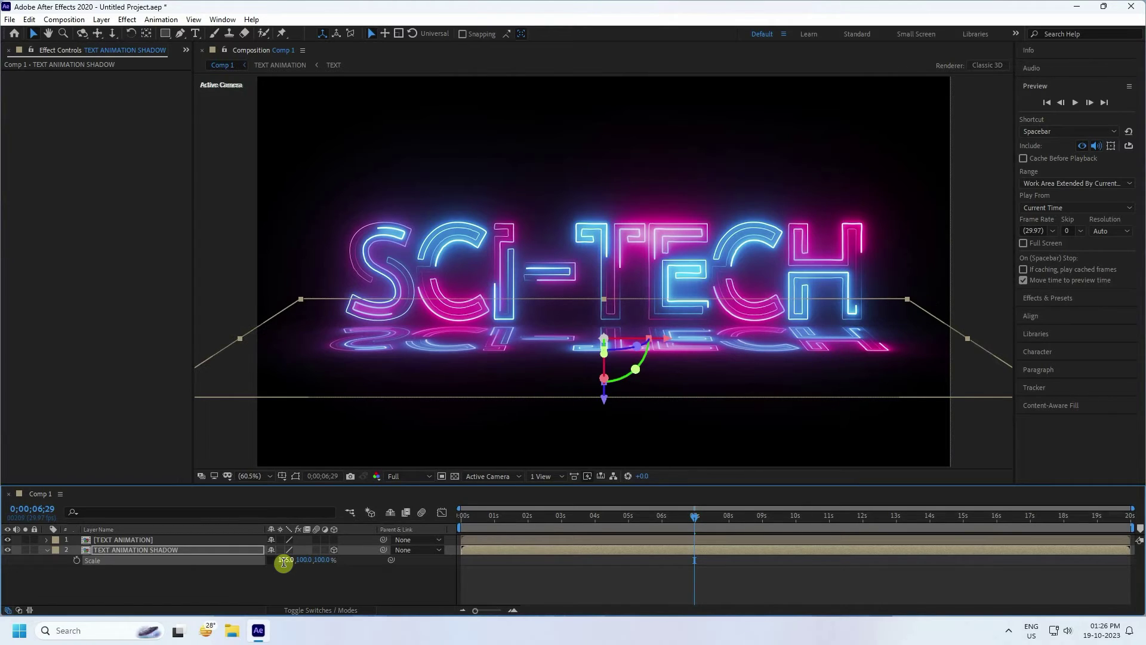
drag(307, 559, 332, 560)
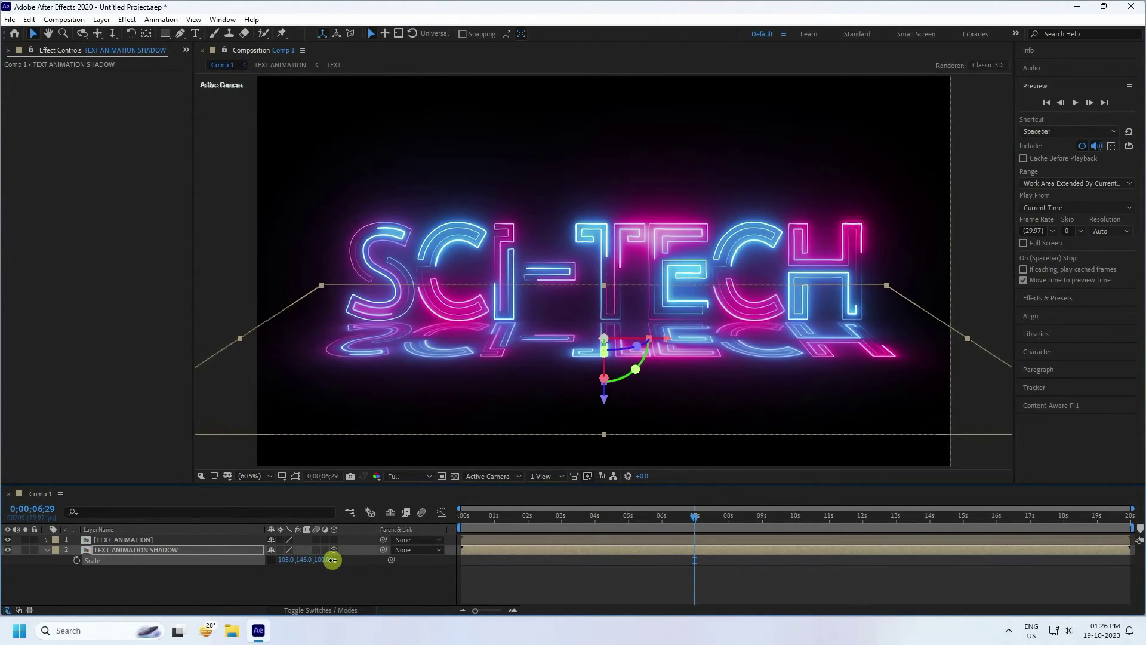
click(307, 567)
click(304, 559)
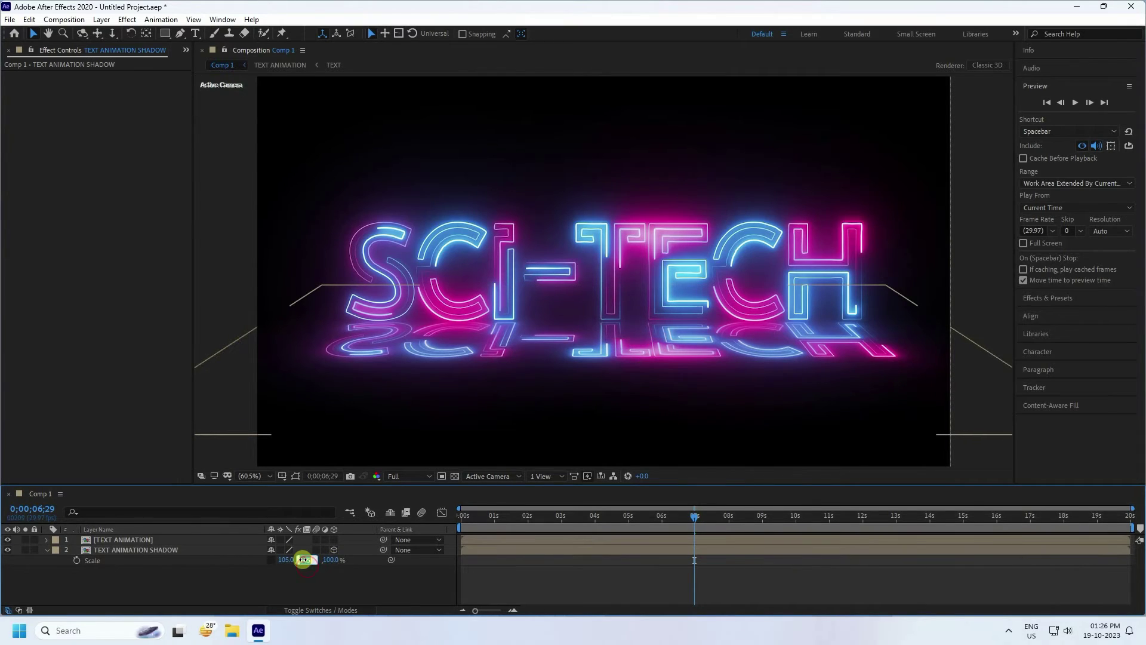
text(150)
key(Return)
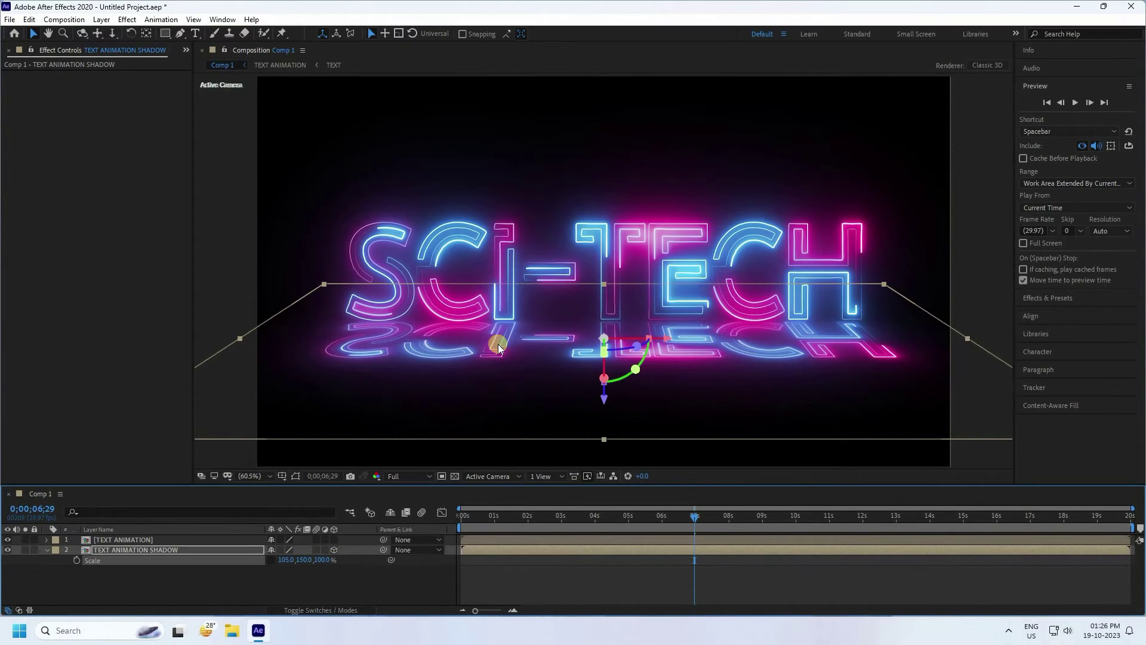
click(47, 551)
Step: Lower the shadow layer to Position Y 730
click(97, 554)
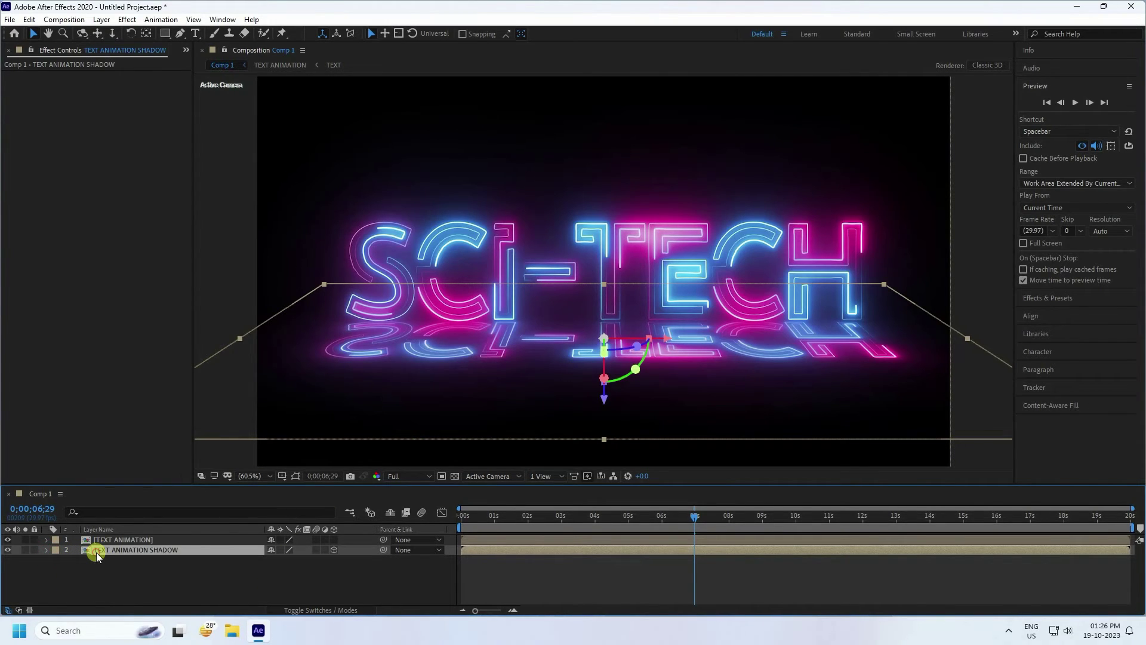
key(p)
mouse_move(288, 559)
mouse_down()
mouse_move(301, 559)
mouse_move(291, 560)
mouse_up()
click(292, 567)
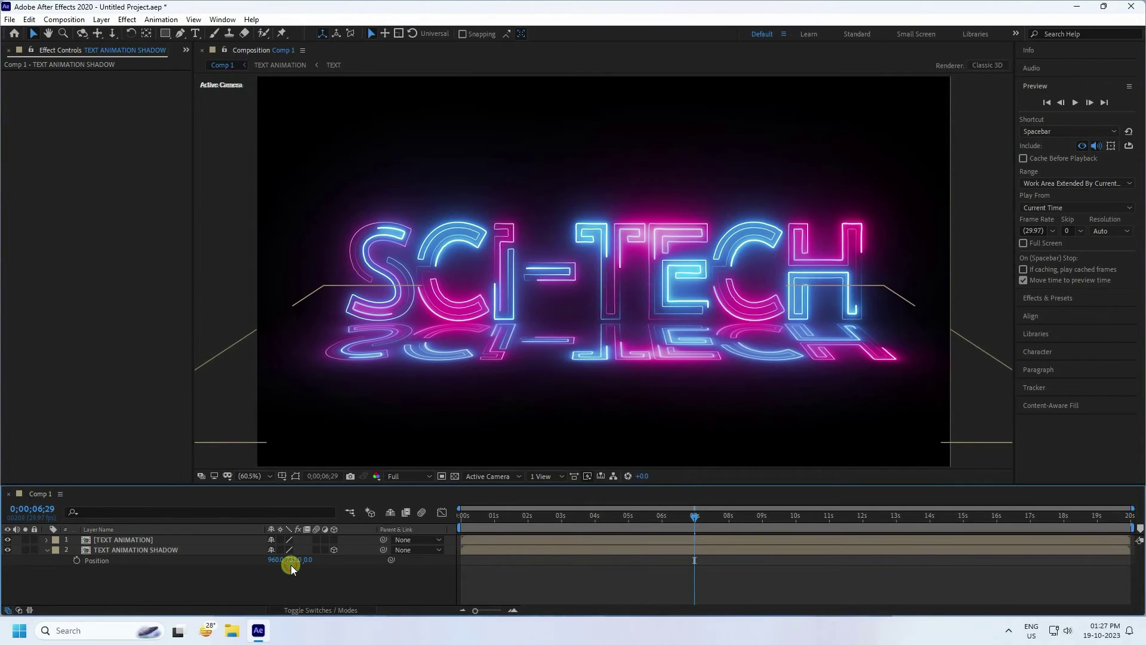
click(291, 559)
click(154, 547)
Step: Nudge the shadow layer's horizontal scale up slightly and collapse its properties
key(s)
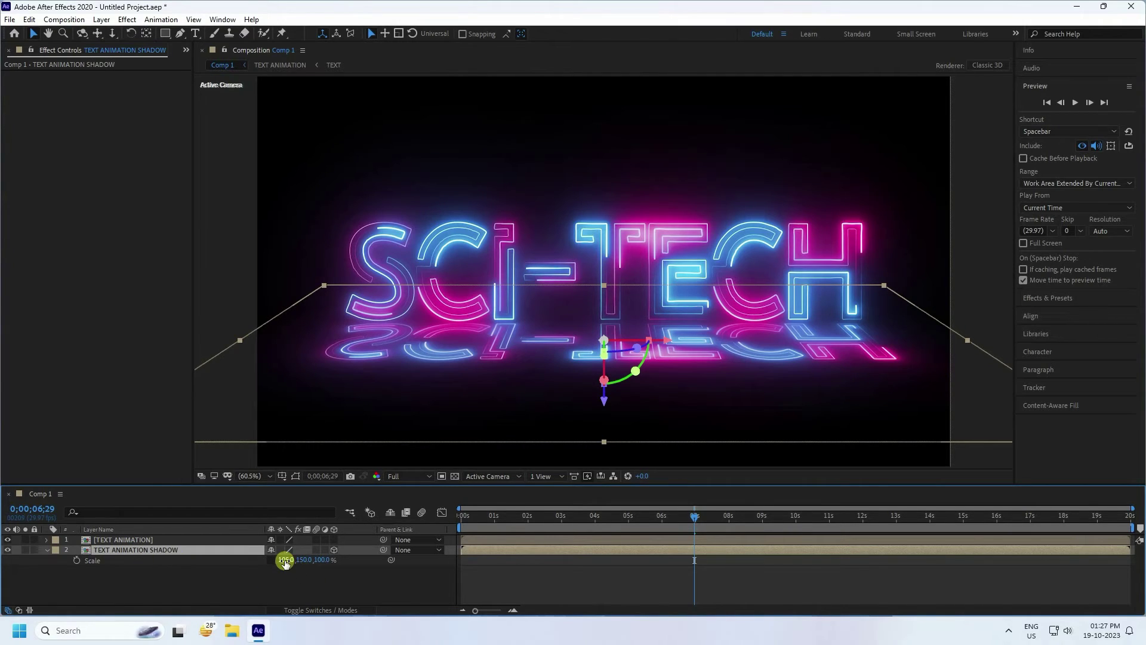
drag(285, 561, 288, 561)
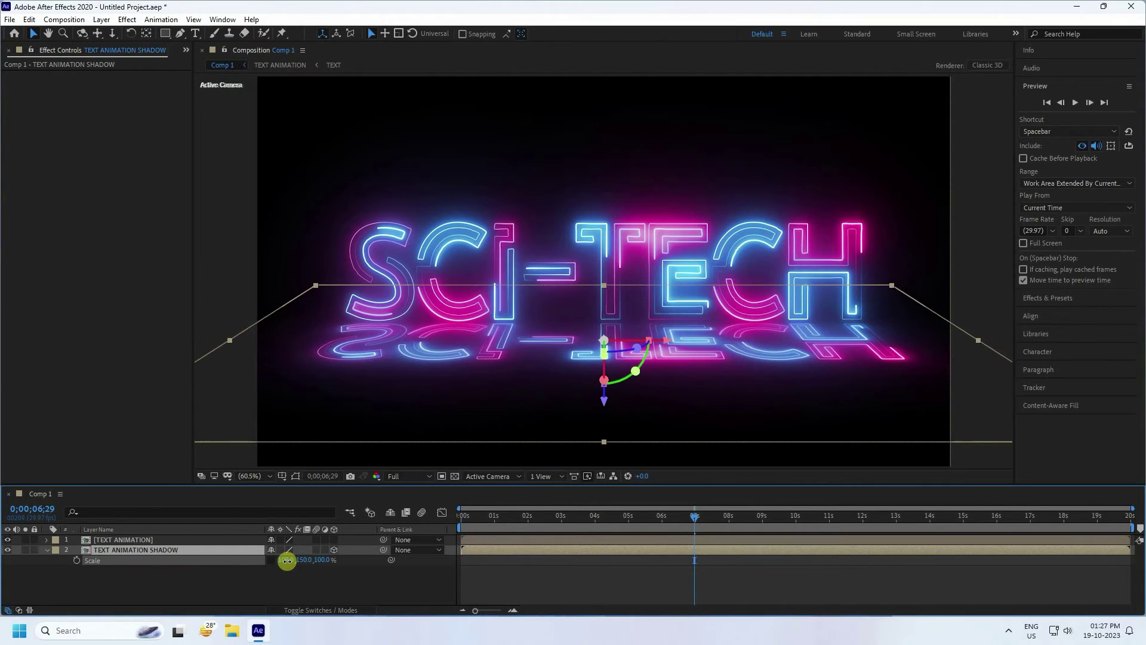
click(319, 586)
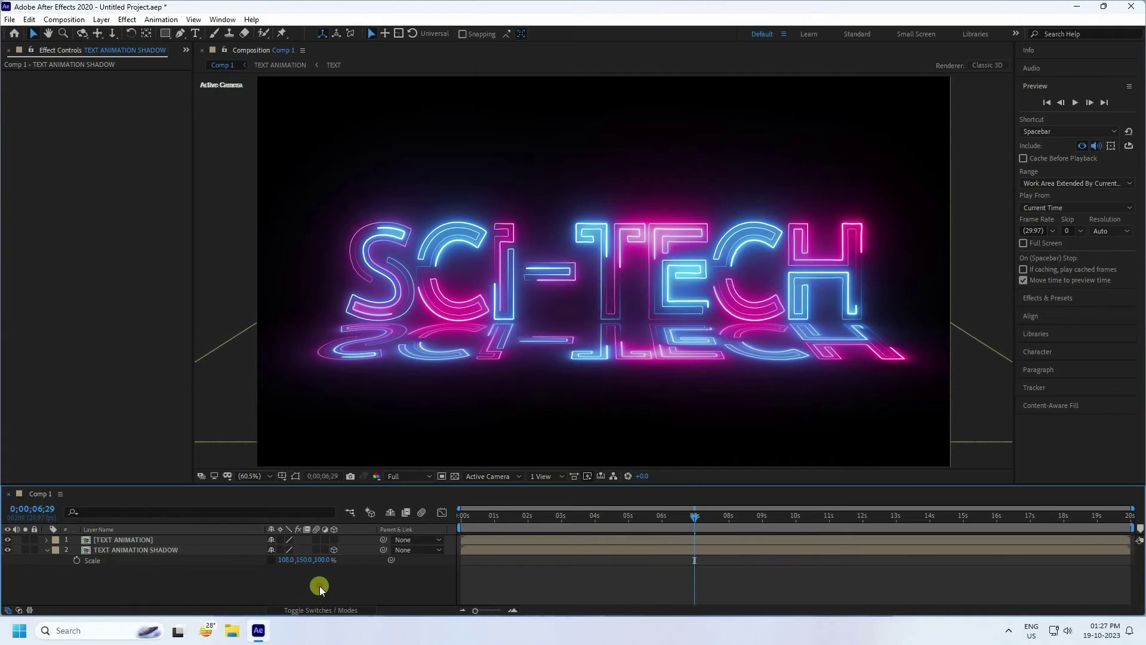
click(46, 549)
click(550, 333)
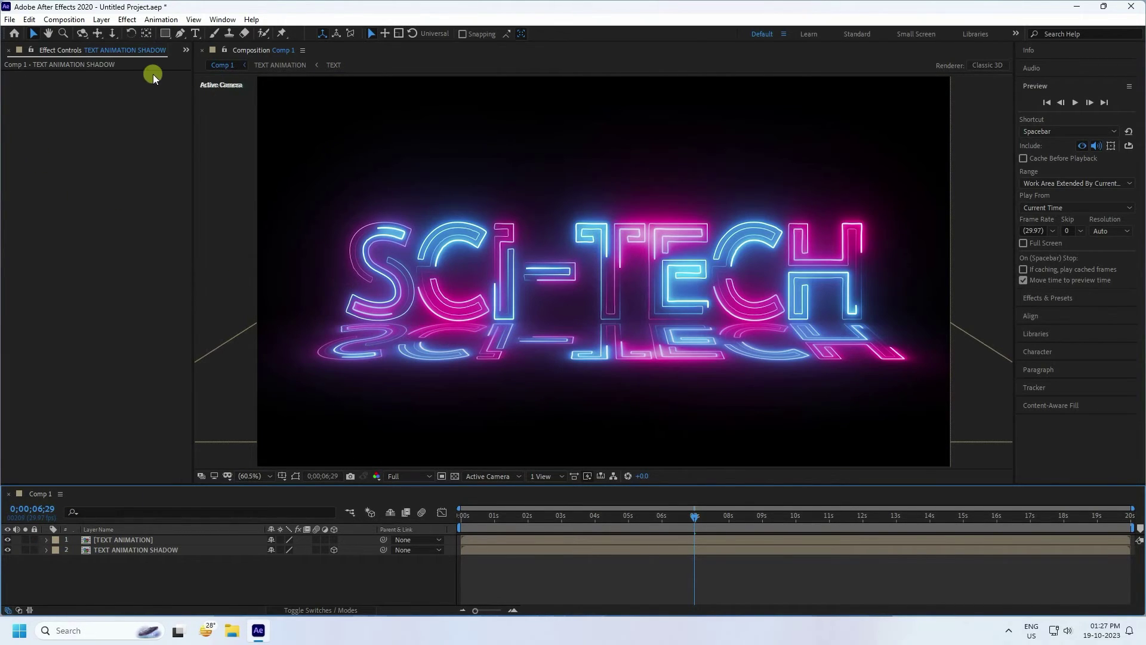
Step: Import the TEXTURE BLACK video into the project and drag it into Comp 1
click(185, 51)
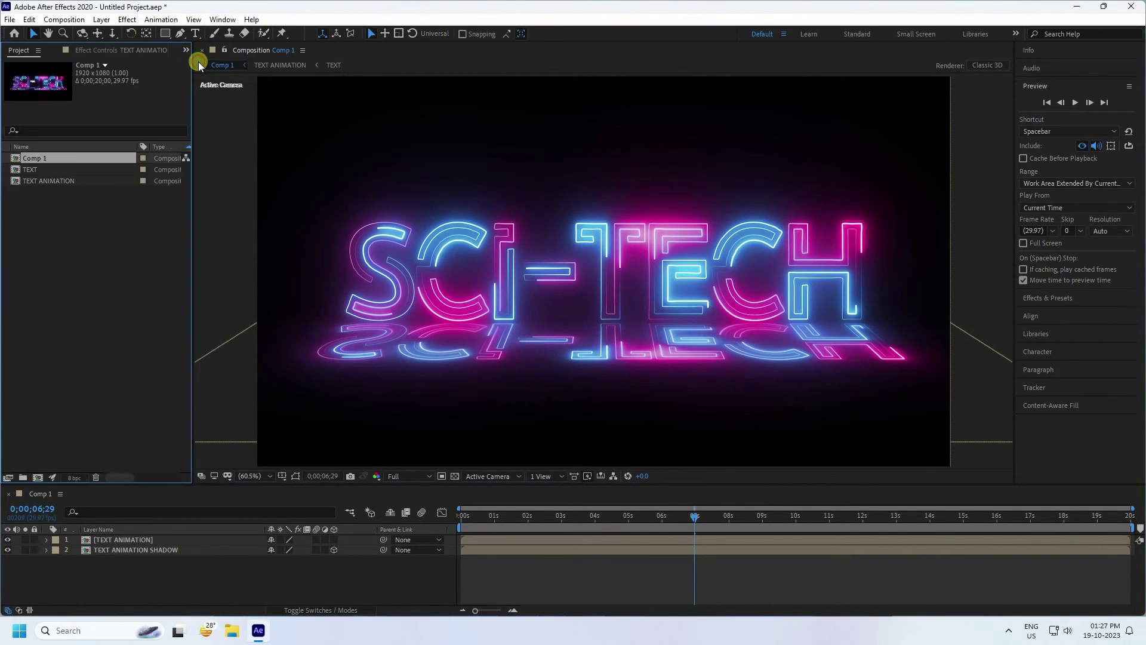
right_click(84, 258)
mouse_move(112, 316)
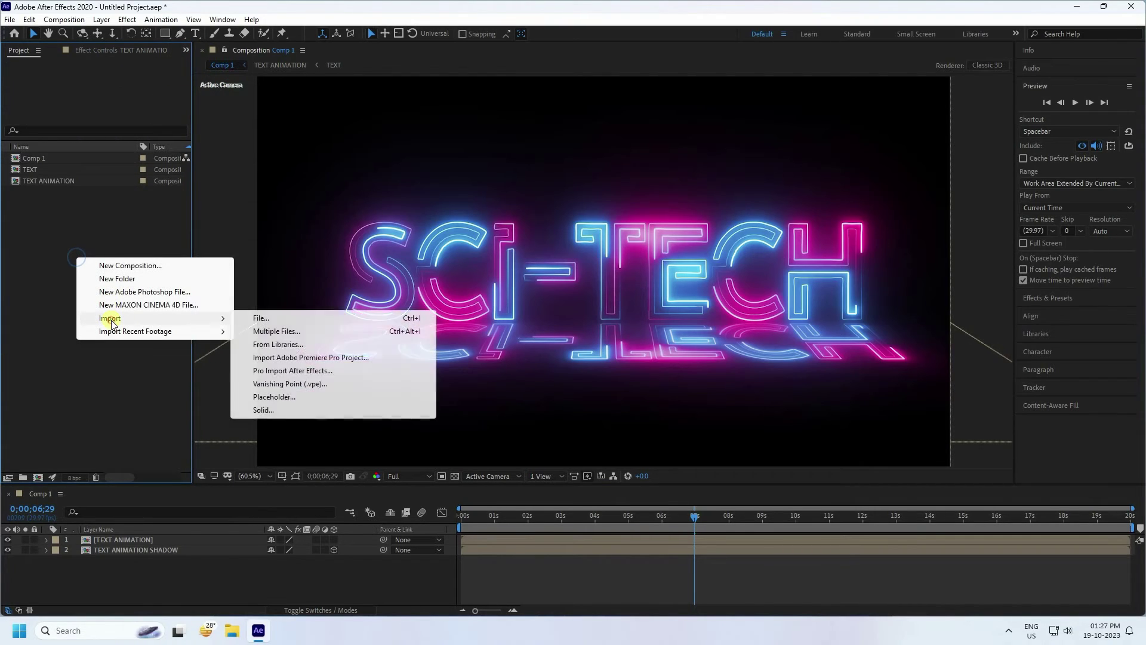
click(274, 318)
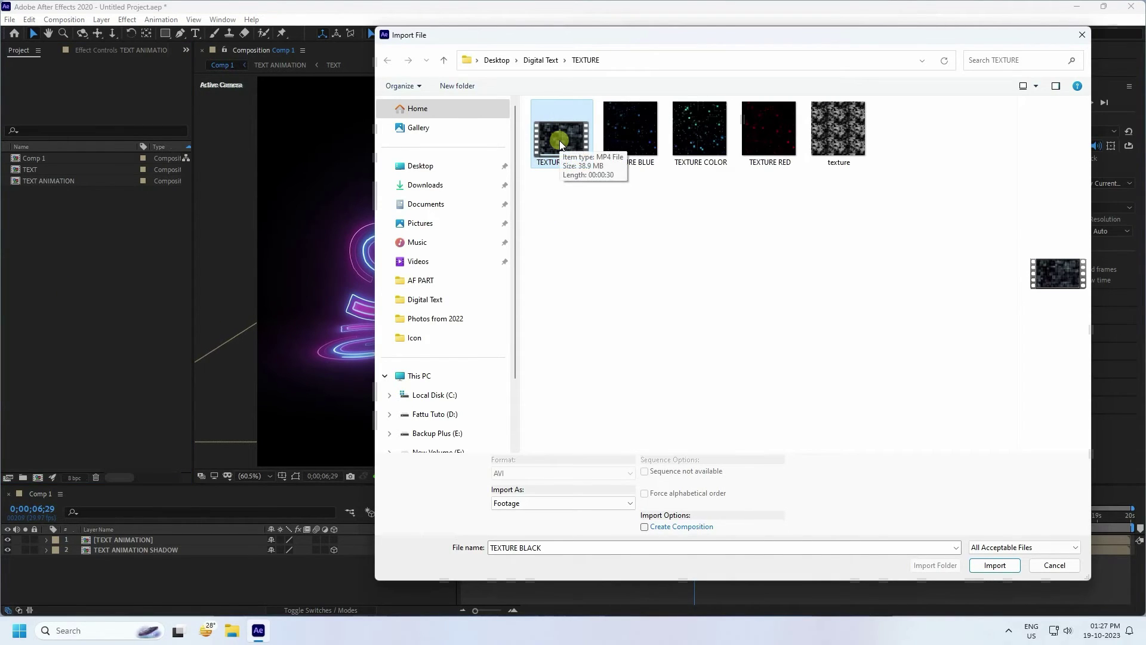
click(992, 566)
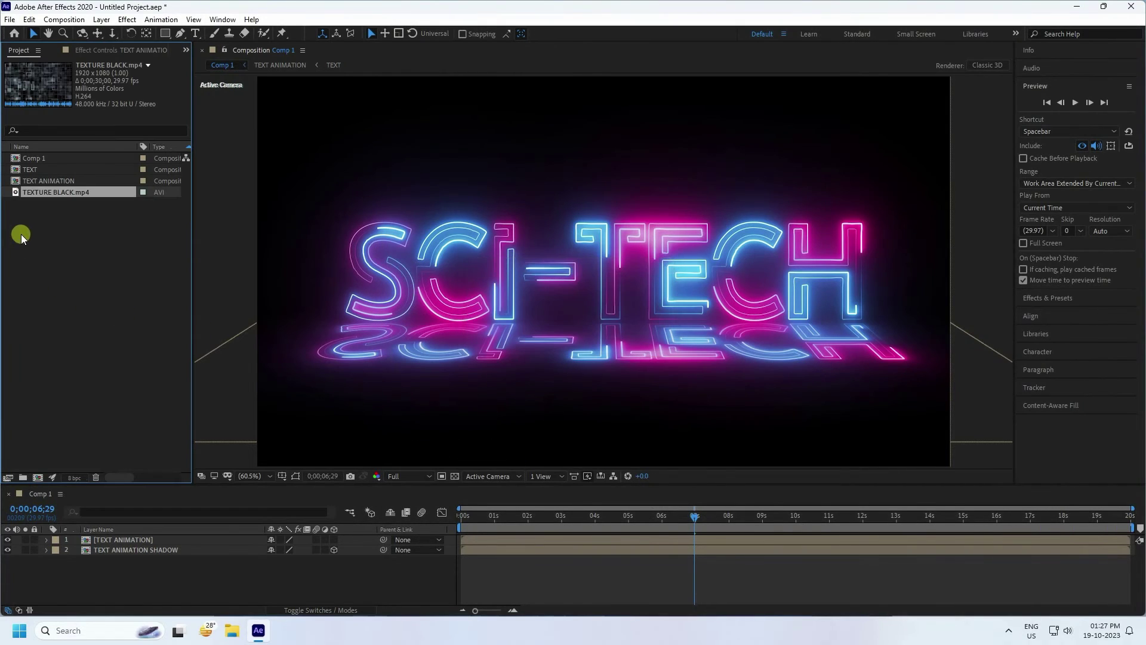
drag(53, 192, 135, 579)
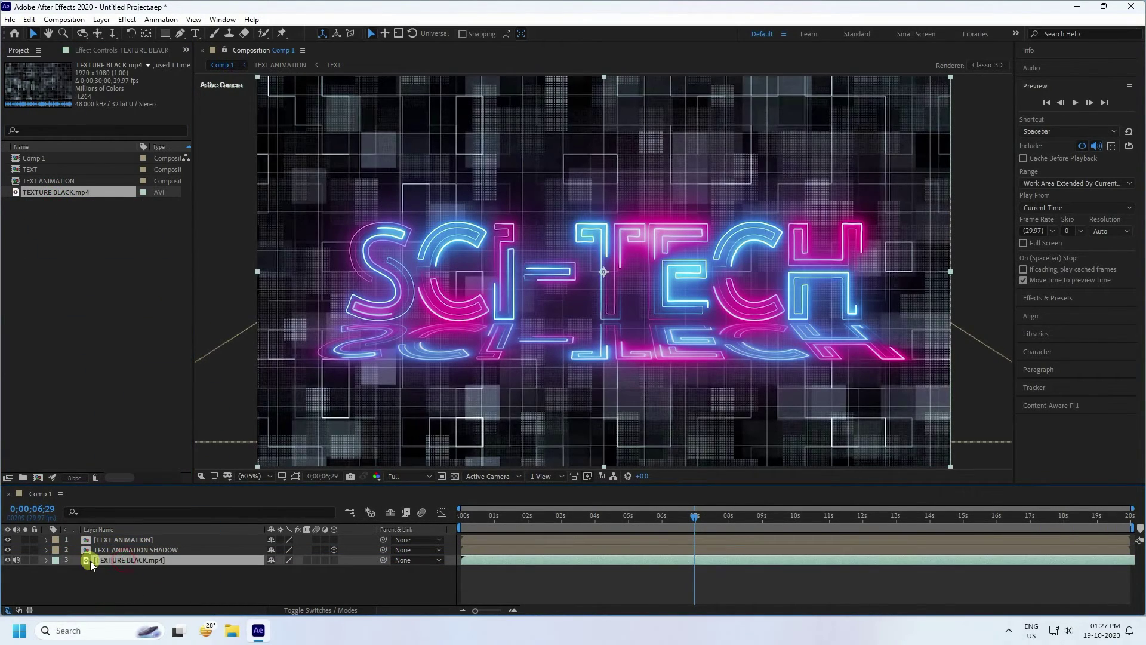
Step: Pre-compose the TEXTURE BLACK layer, moving all attributes, into a new composition named FLOOR
right_click(113, 560)
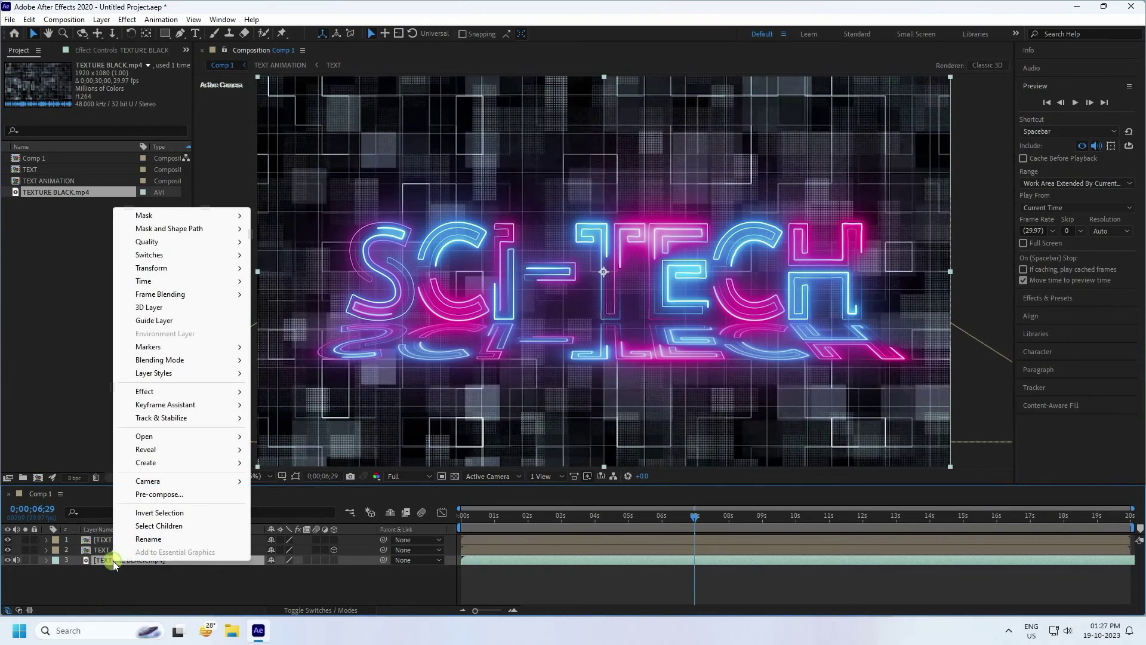
click(153, 495)
click(525, 322)
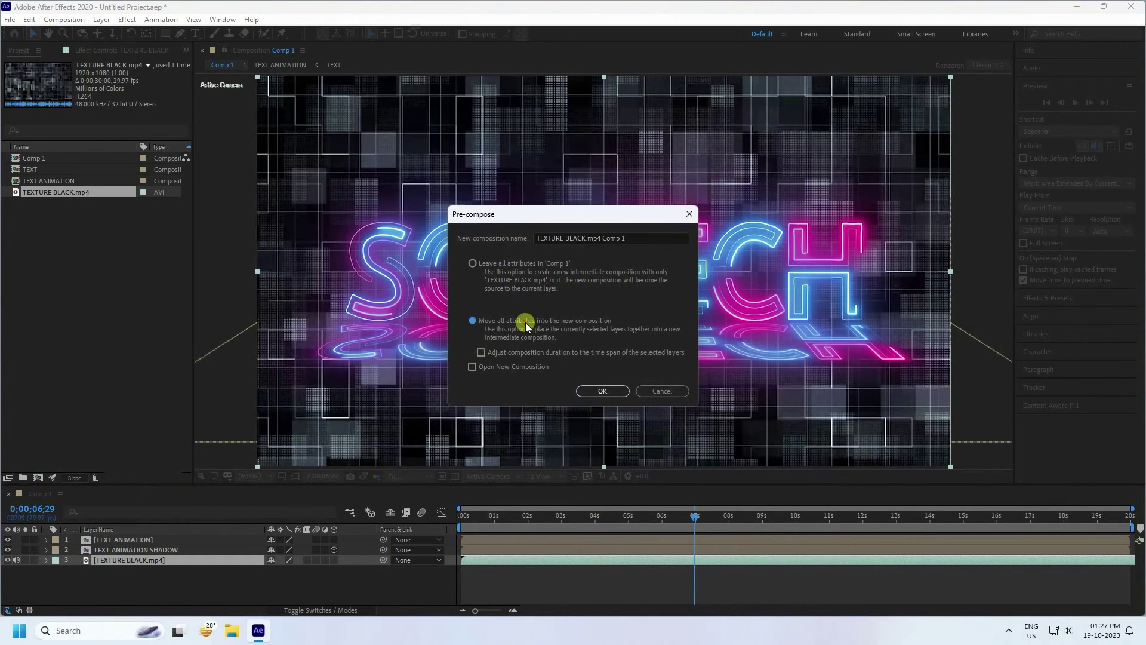
double_click(559, 238)
triple_click(559, 239)
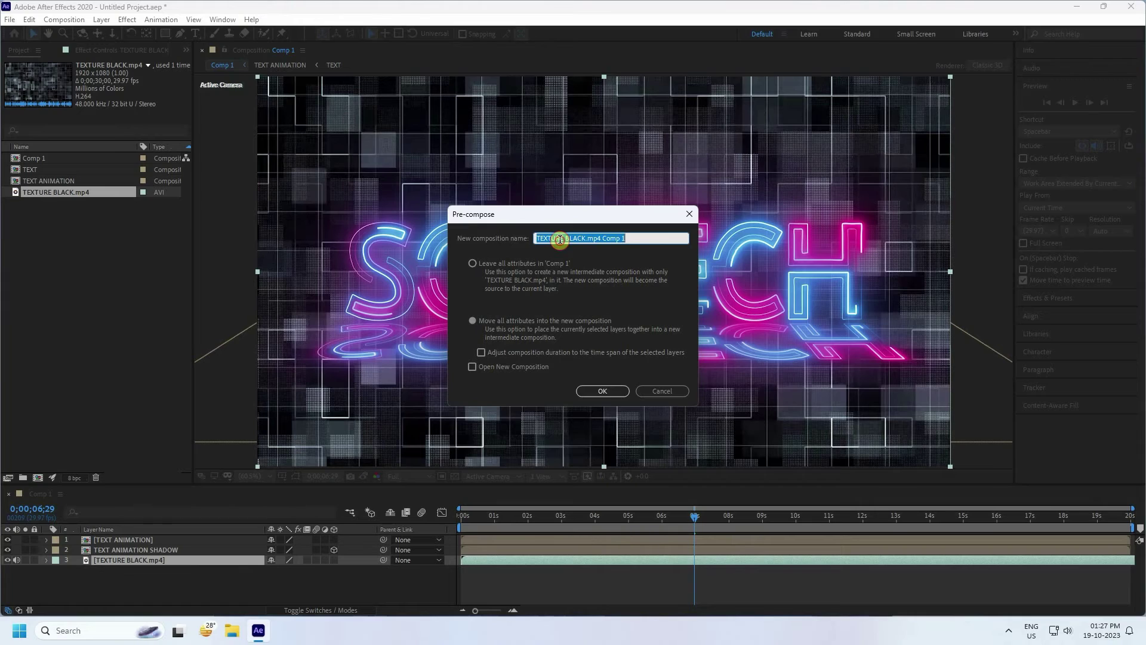
text(FLOOR)
key(Return)
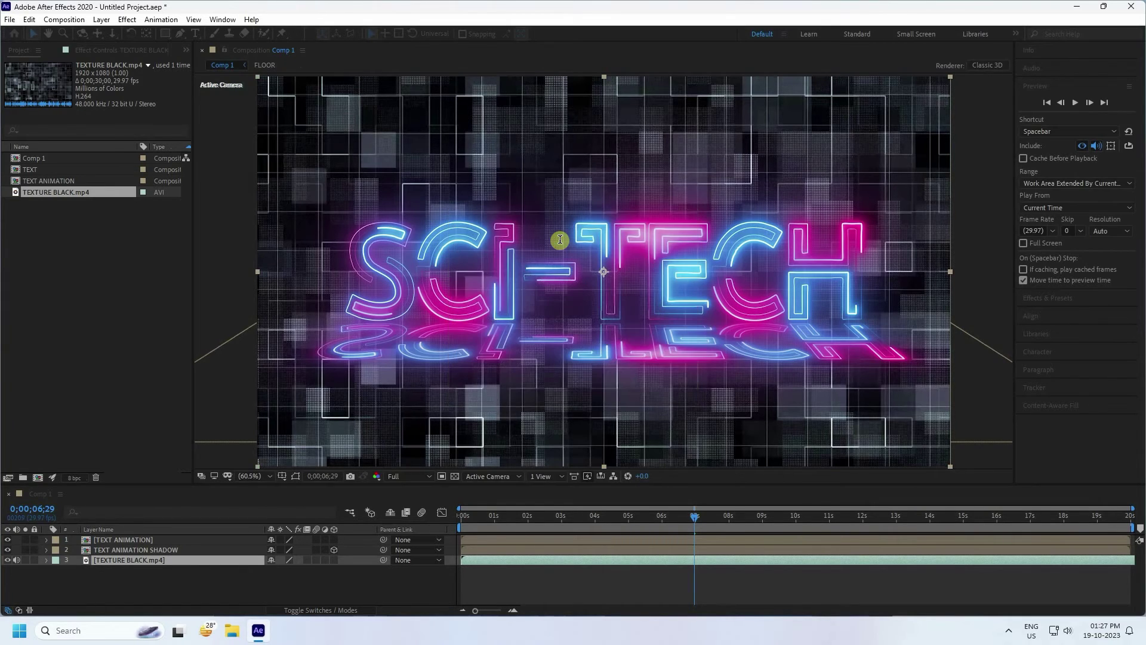
scroll(559, 239, down, 2)
scroll(507, 298, up, 1)
click(277, 134)
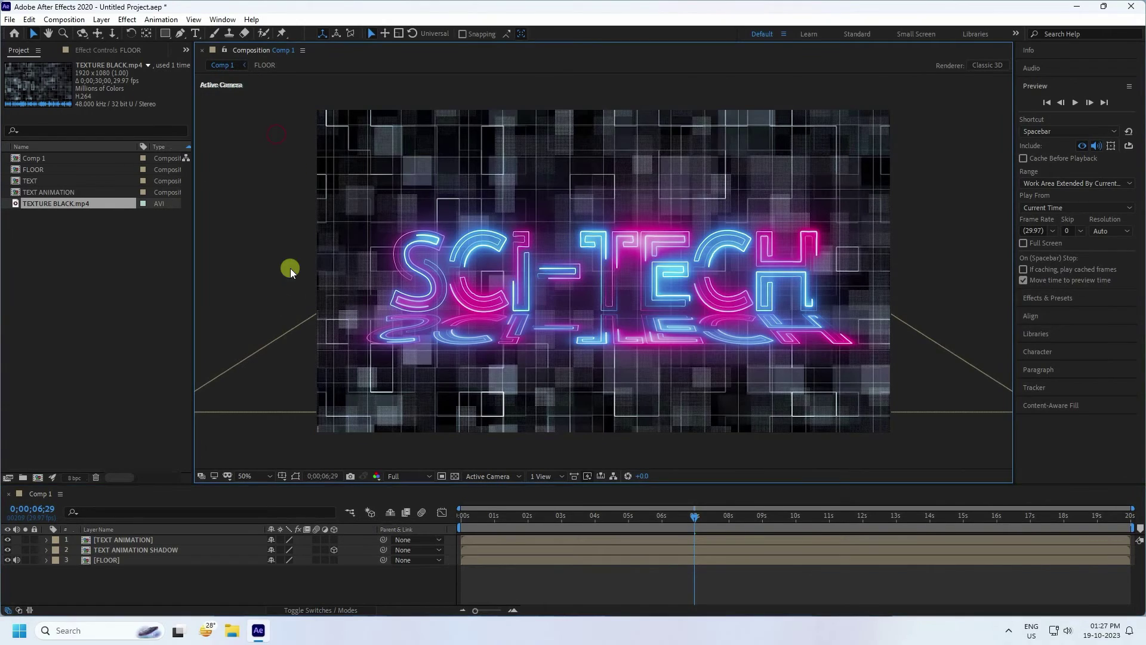
click(113, 562)
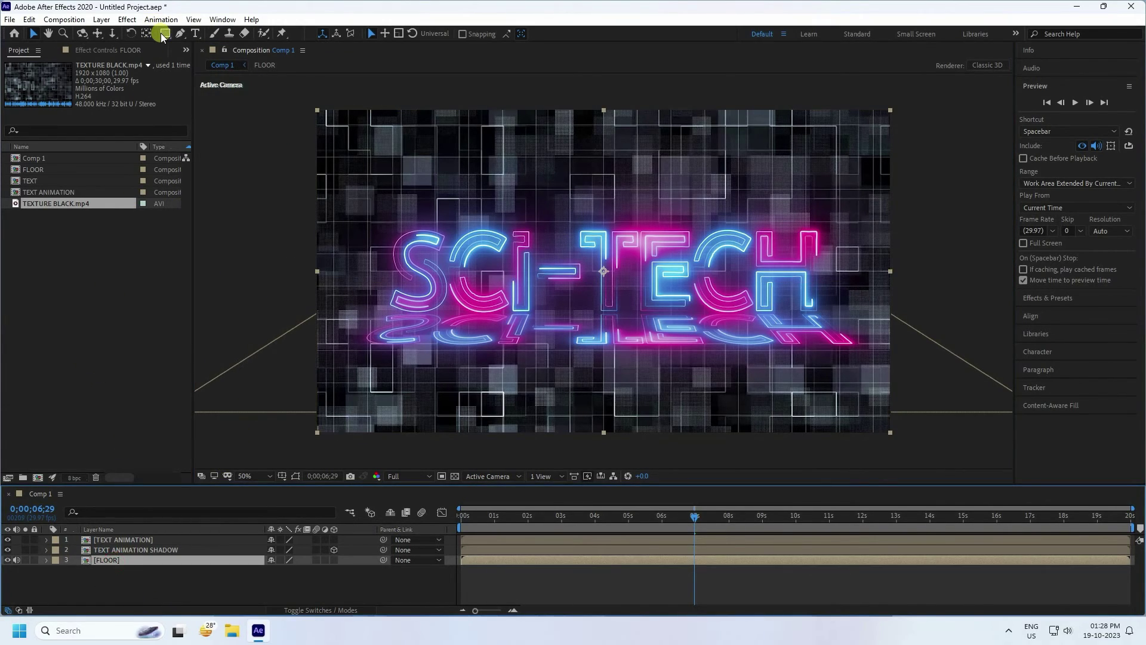
Step: Draw an elliptical mask on the FLOOR texture around the text
drag(160, 34, 209, 55)
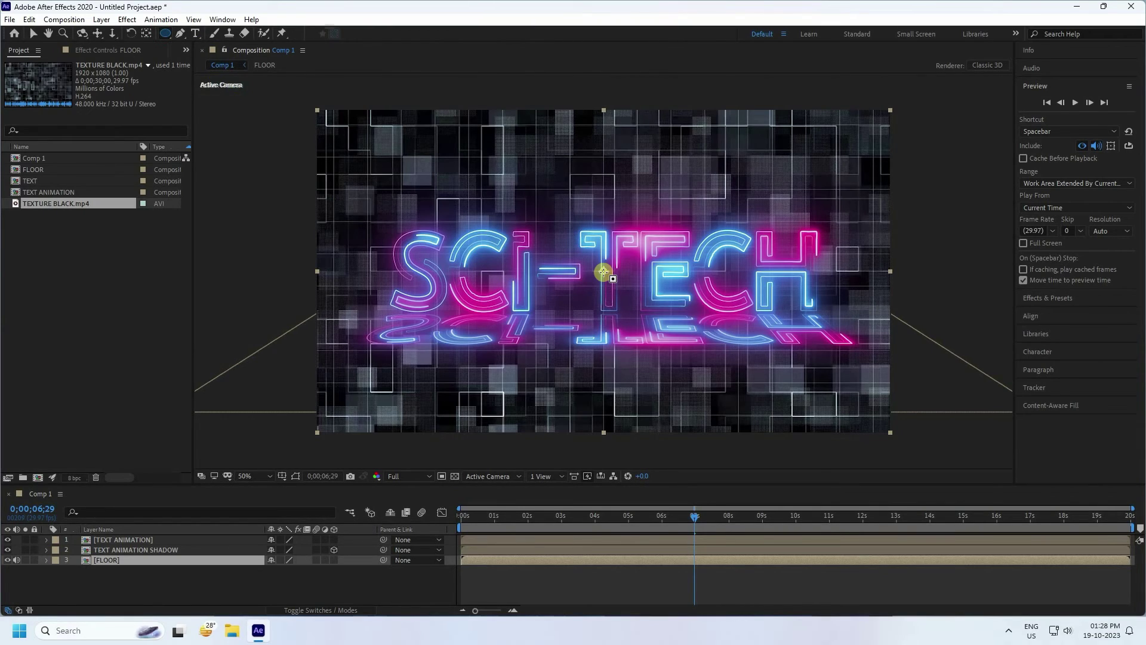
drag(604, 271, 911, 396)
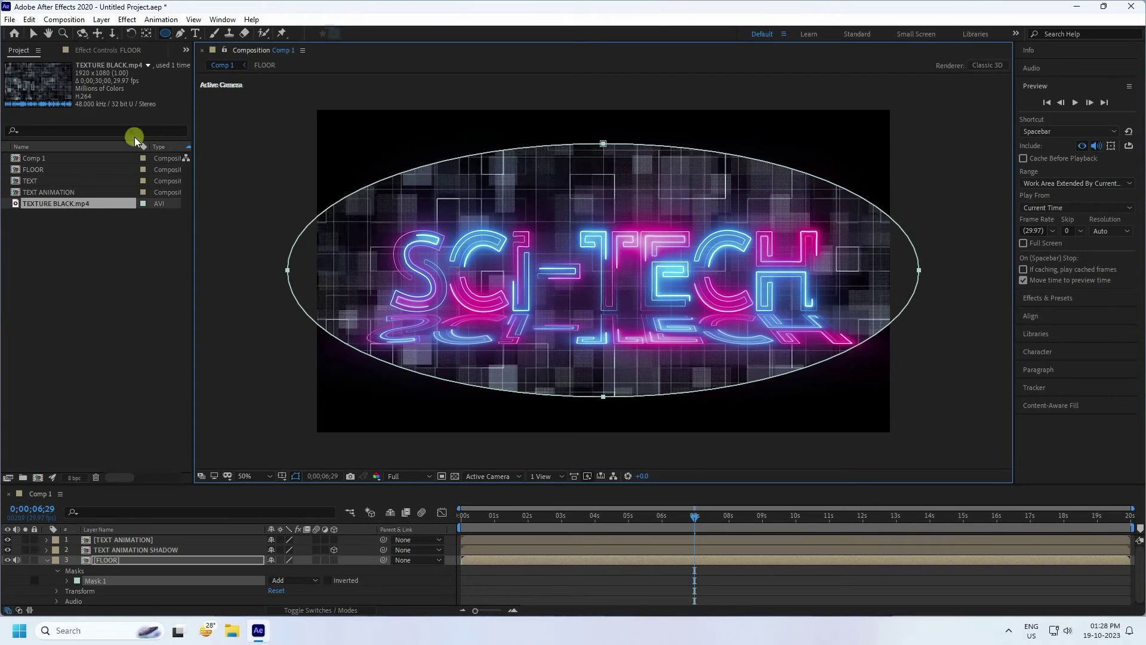
click(34, 34)
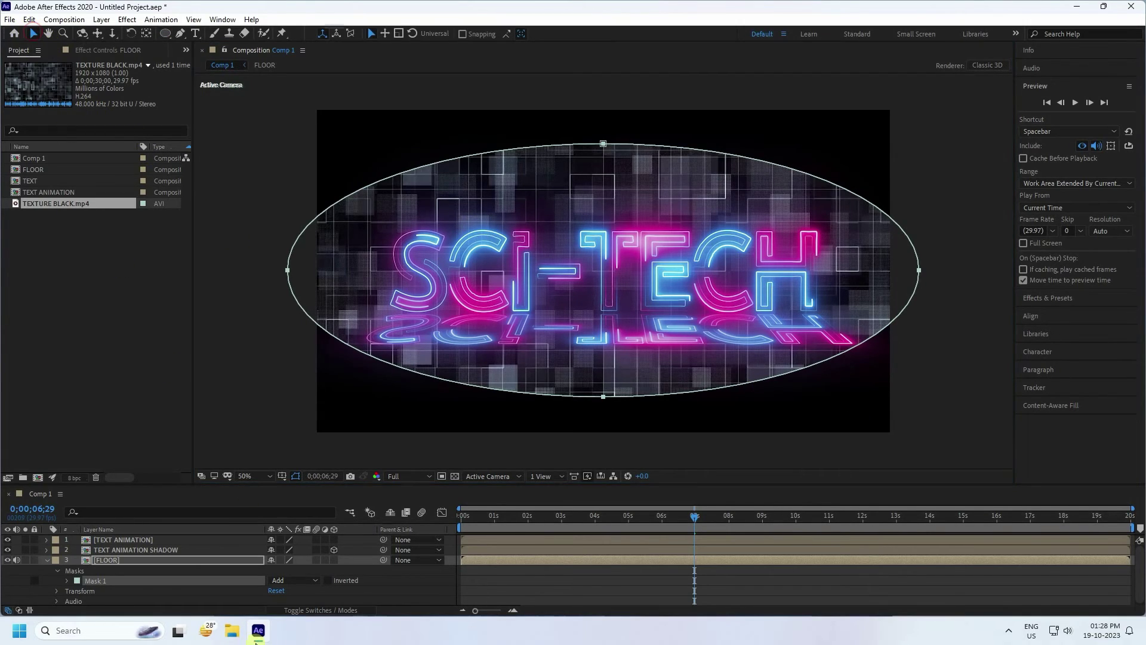
Step: Feather FLOOR's Mask 1 by 300 pixels and collapse the layer's properties
click(67, 580)
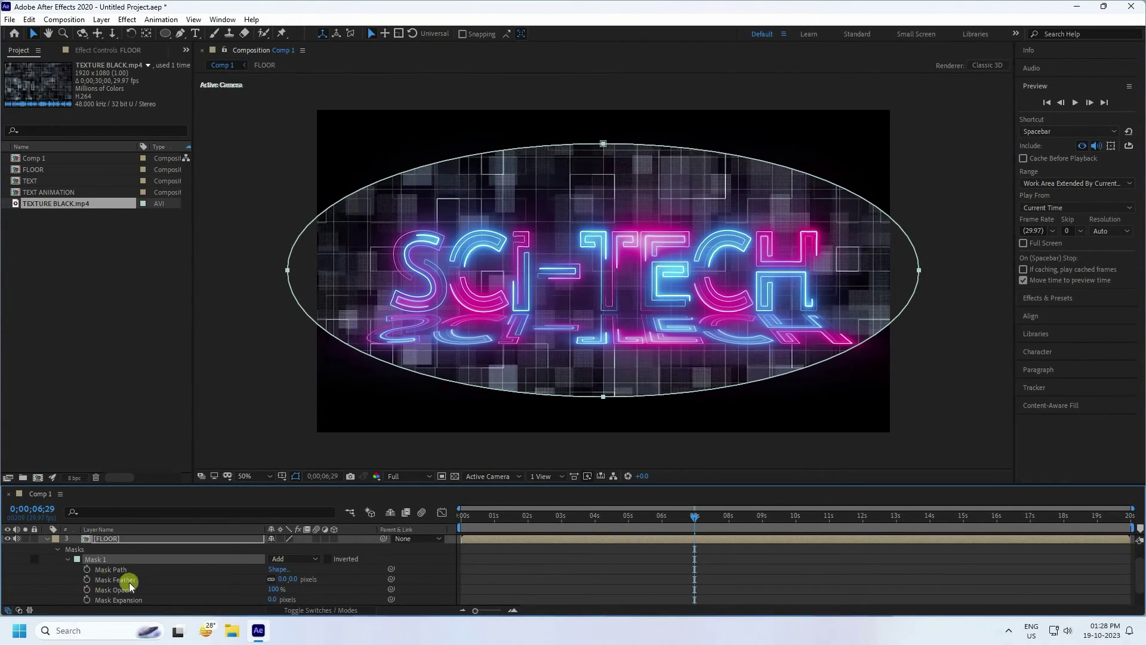
click(286, 581)
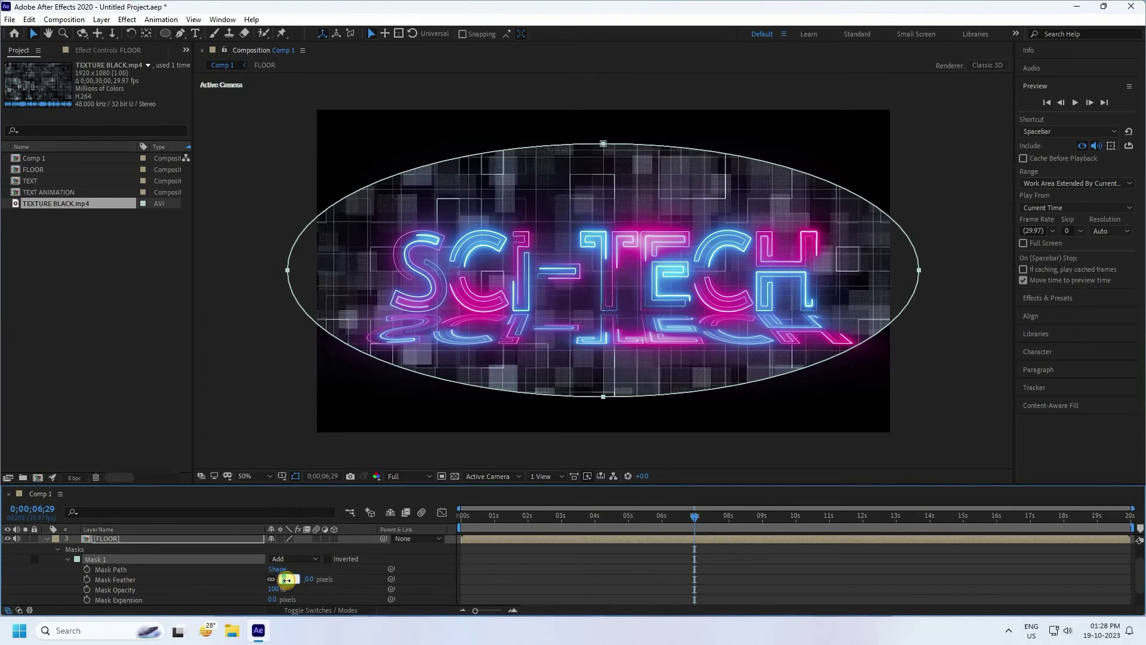
key(Return)
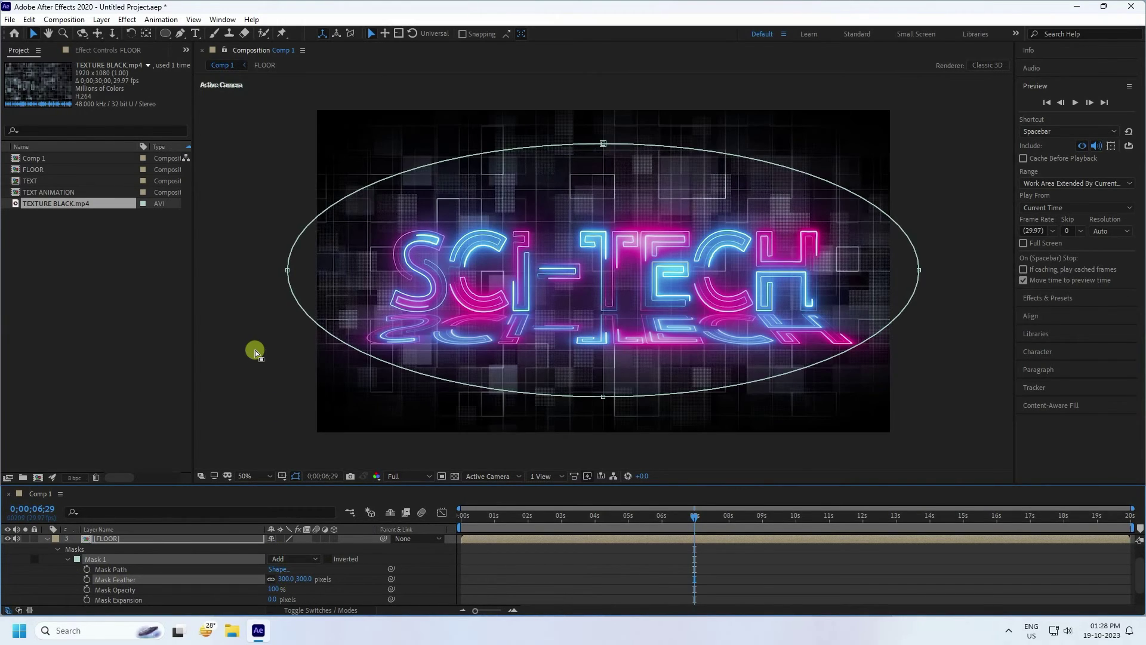
click(26, 533)
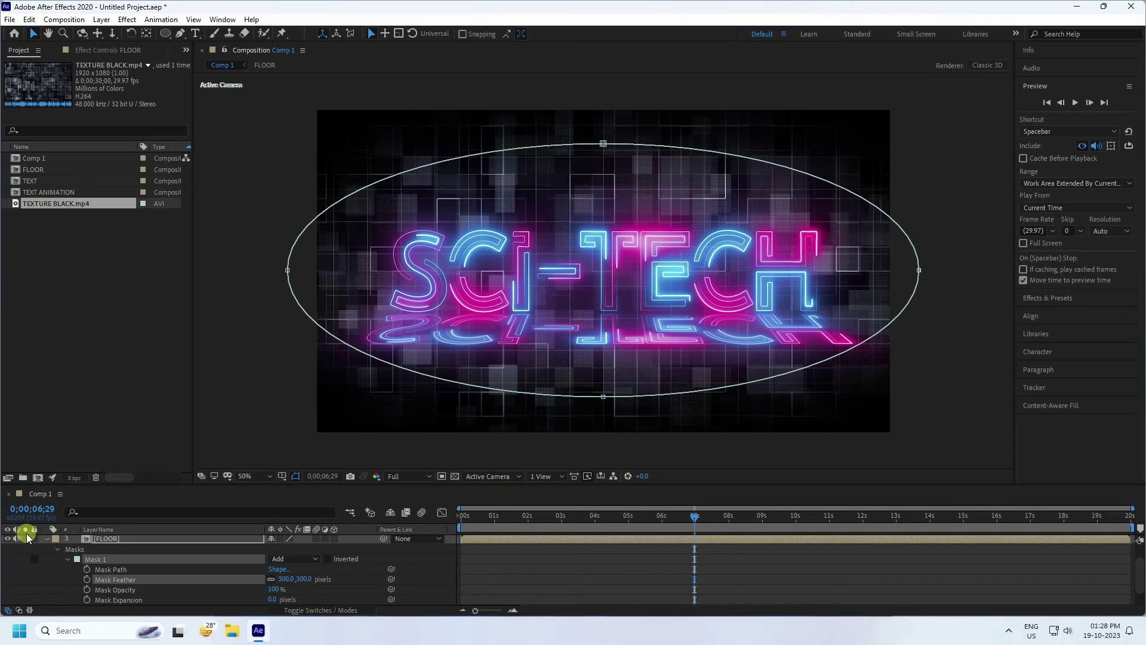
click(45, 540)
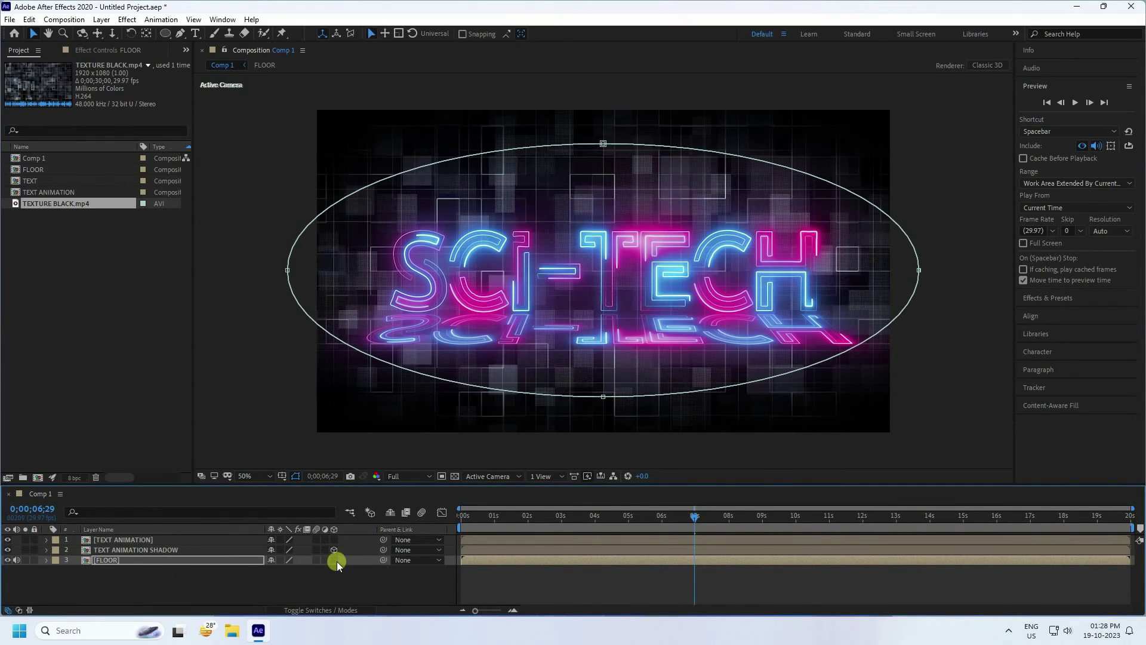
click(331, 577)
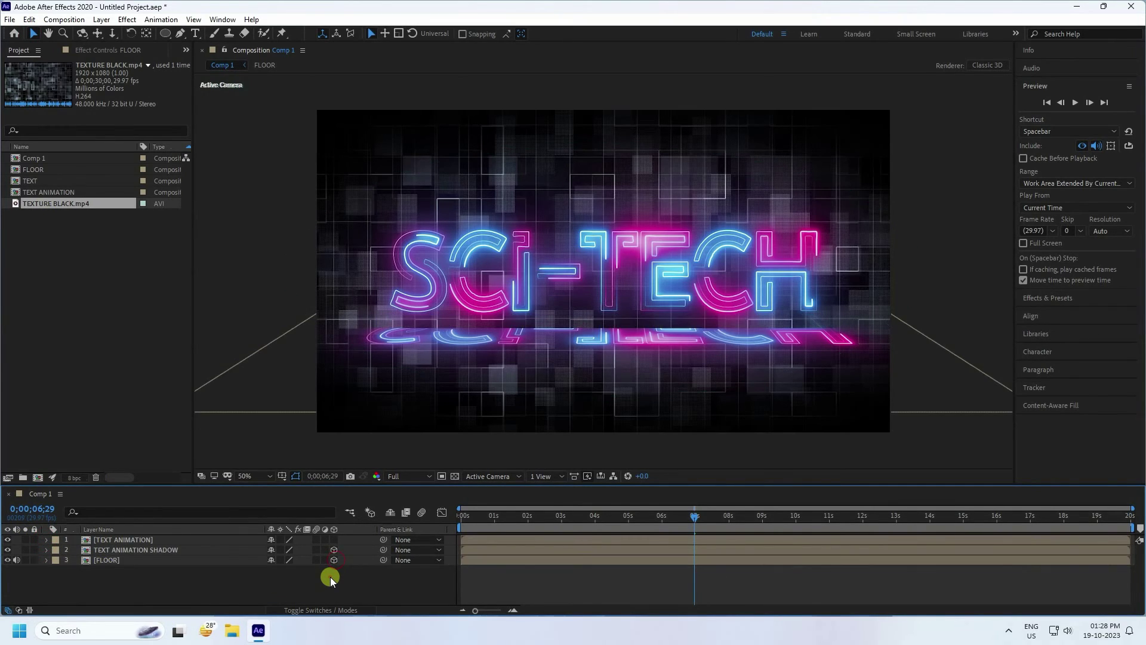
Step: Rotate the FLOOR layer 100° on X so it lies flat as a floor
click(113, 561)
key(r)
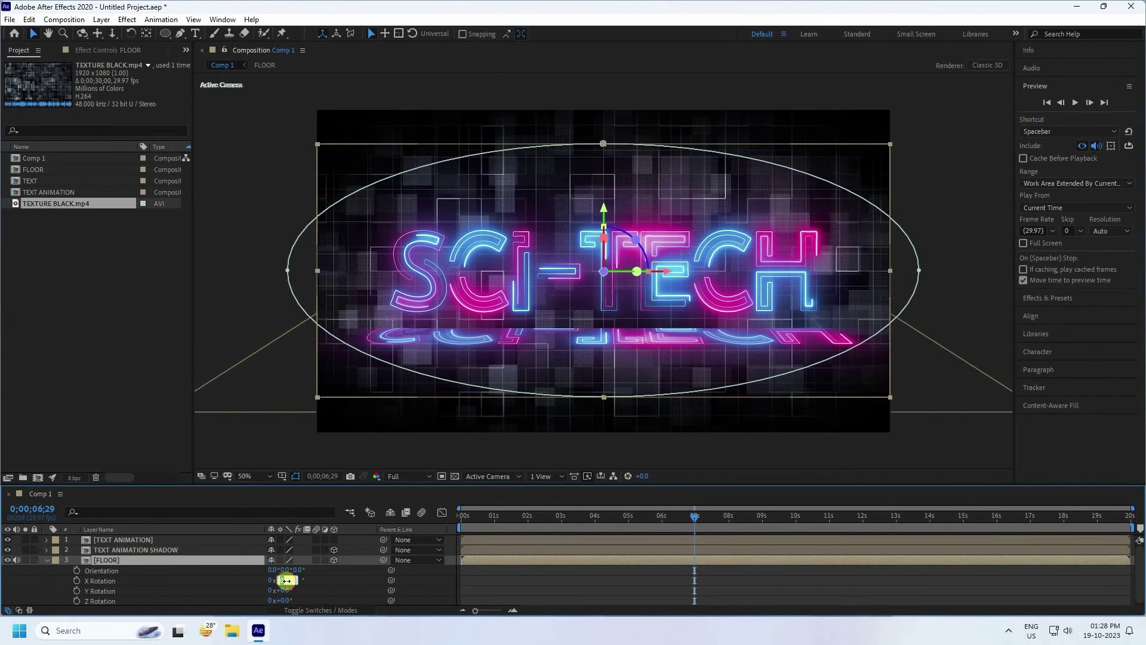
key(Return)
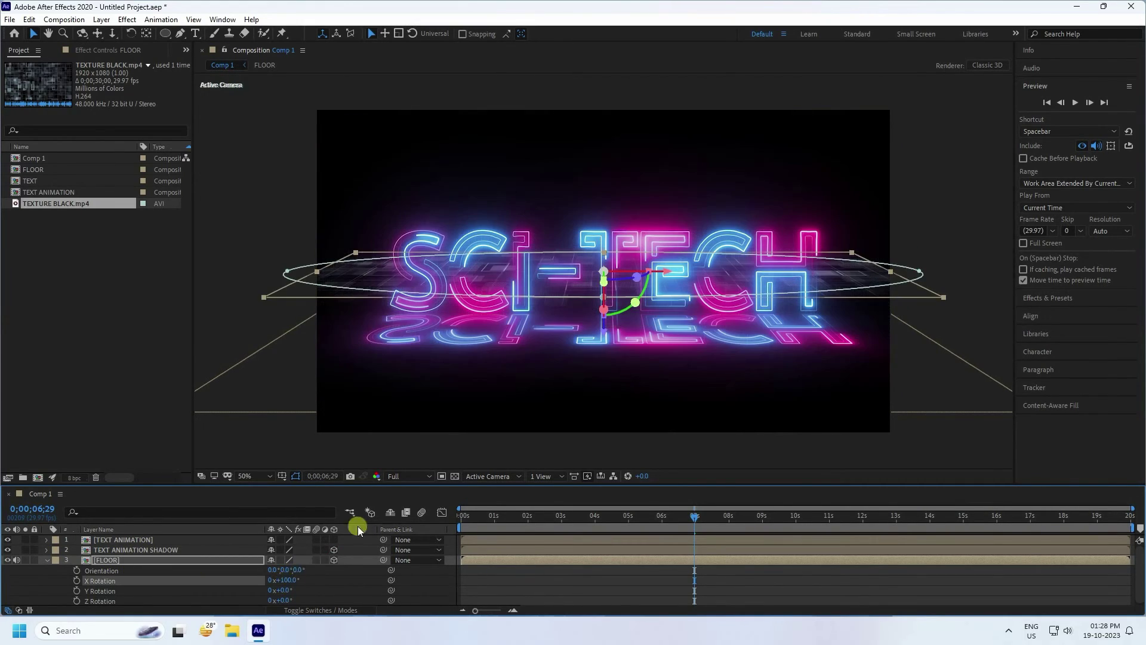
click(45, 560)
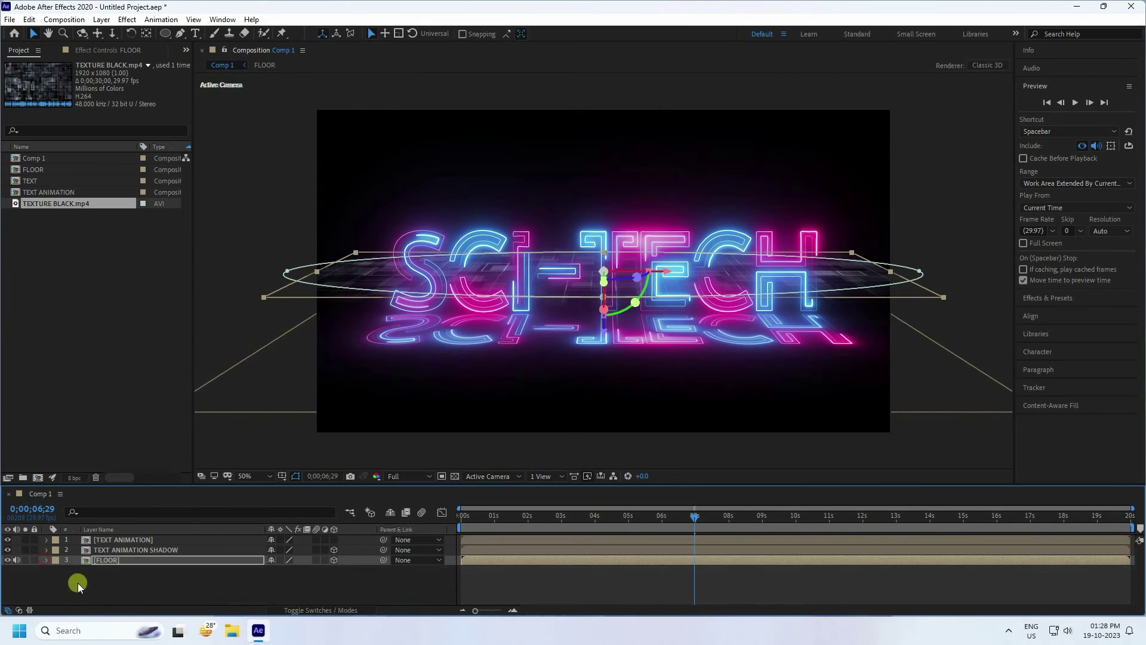
Step: Lower FLOOR to Position Y 730, matching the TEXT ANIMATION SHADOW layer's height
shift+click(145, 549)
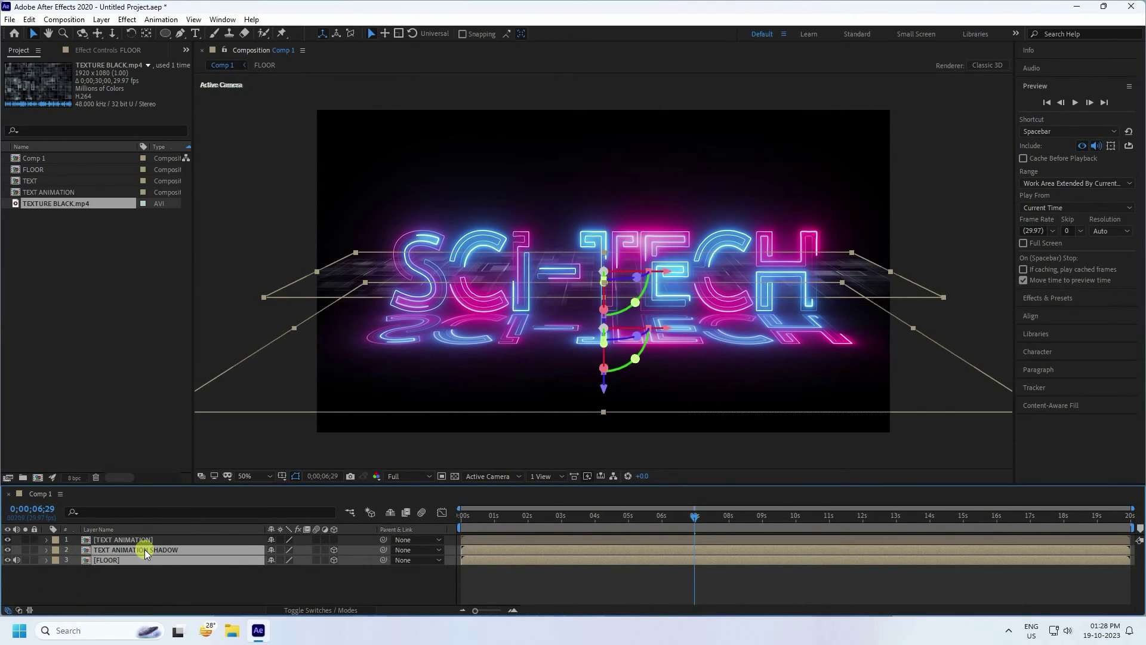
key(p)
click(295, 588)
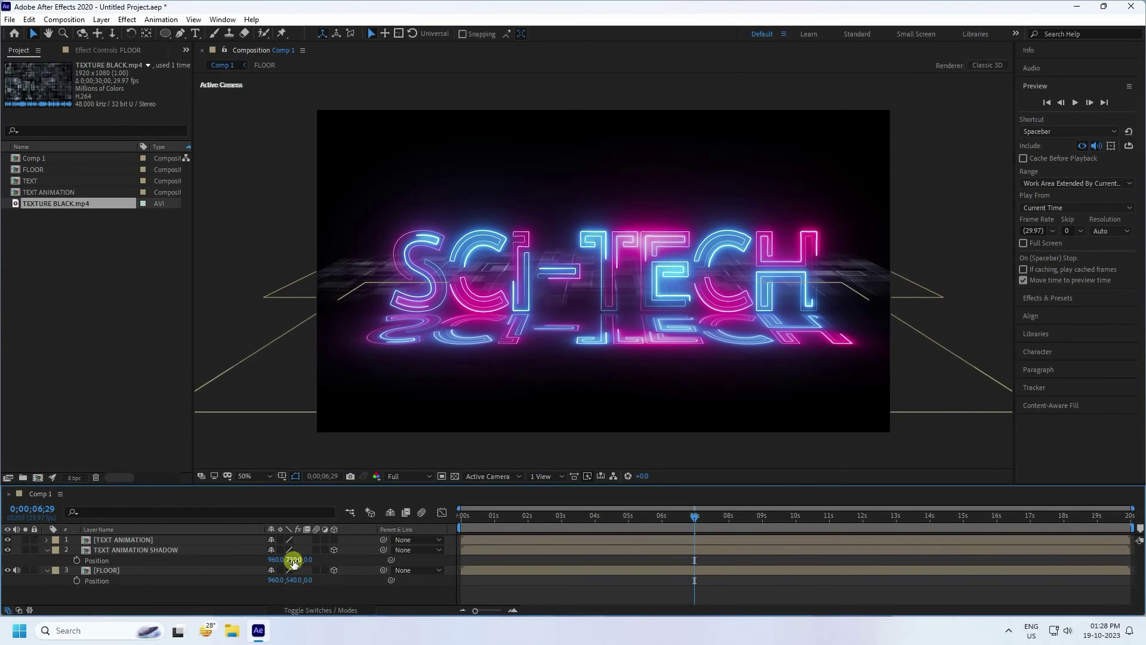
click(293, 581)
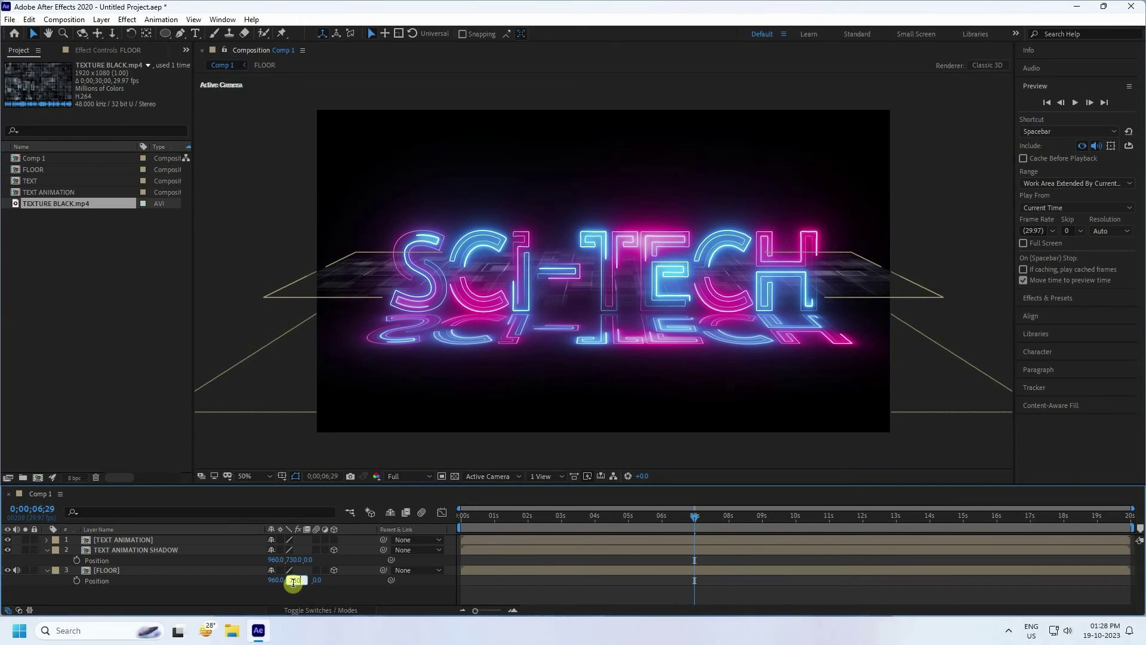
text(730)
key(Return)
scroll(577, 387, up, 2)
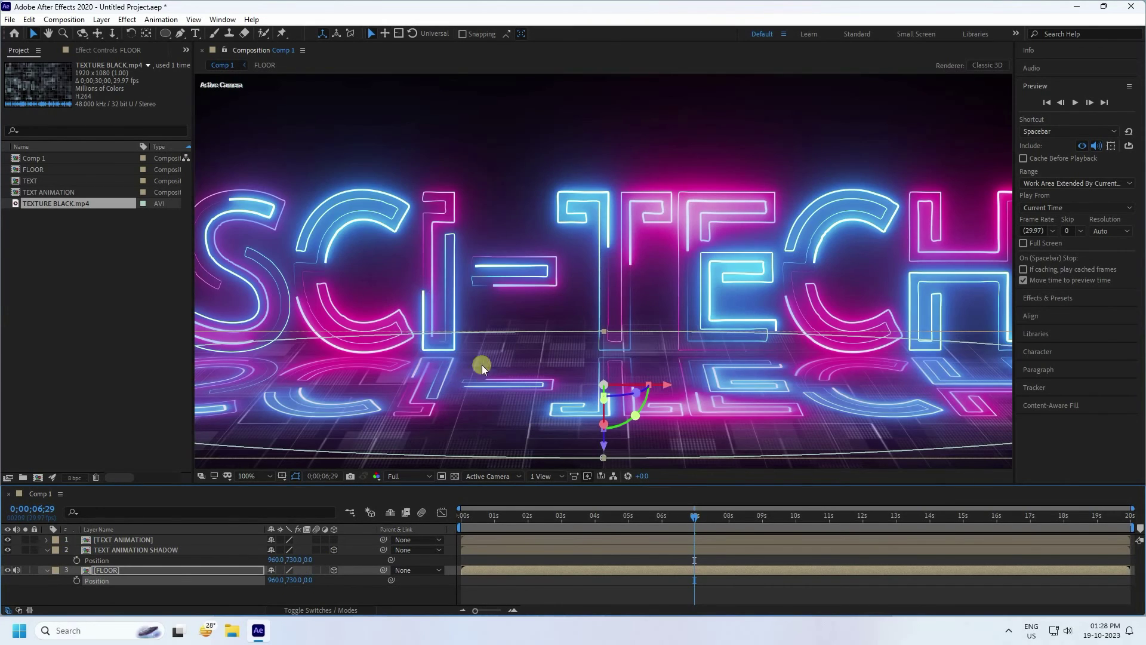
scroll(569, 369, down, 2)
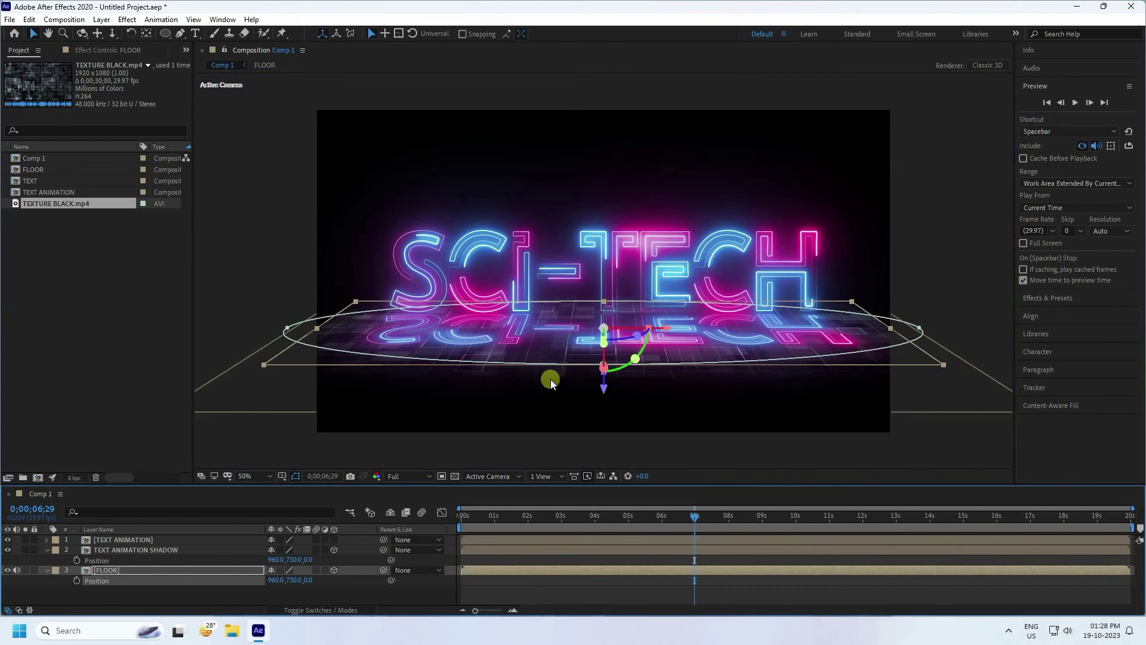
click(137, 595)
click(47, 550)
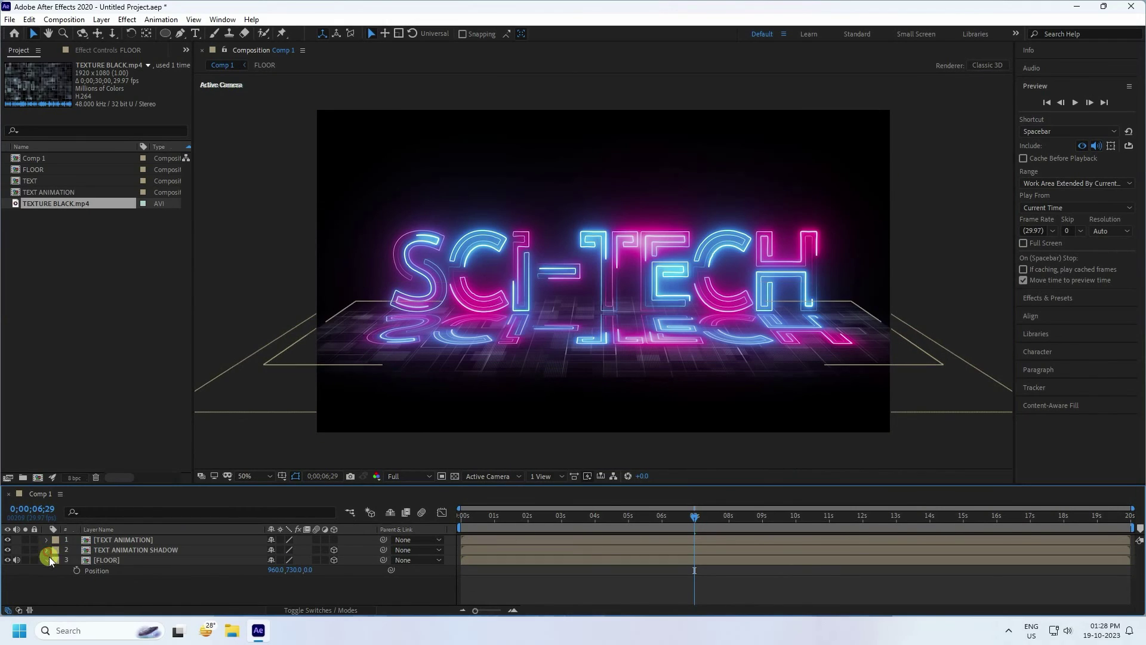
Step: Find Compound Blur in Effects & Presets and apply it to TEXT ANIMATION SHADOW
click(47, 560)
click(1054, 292)
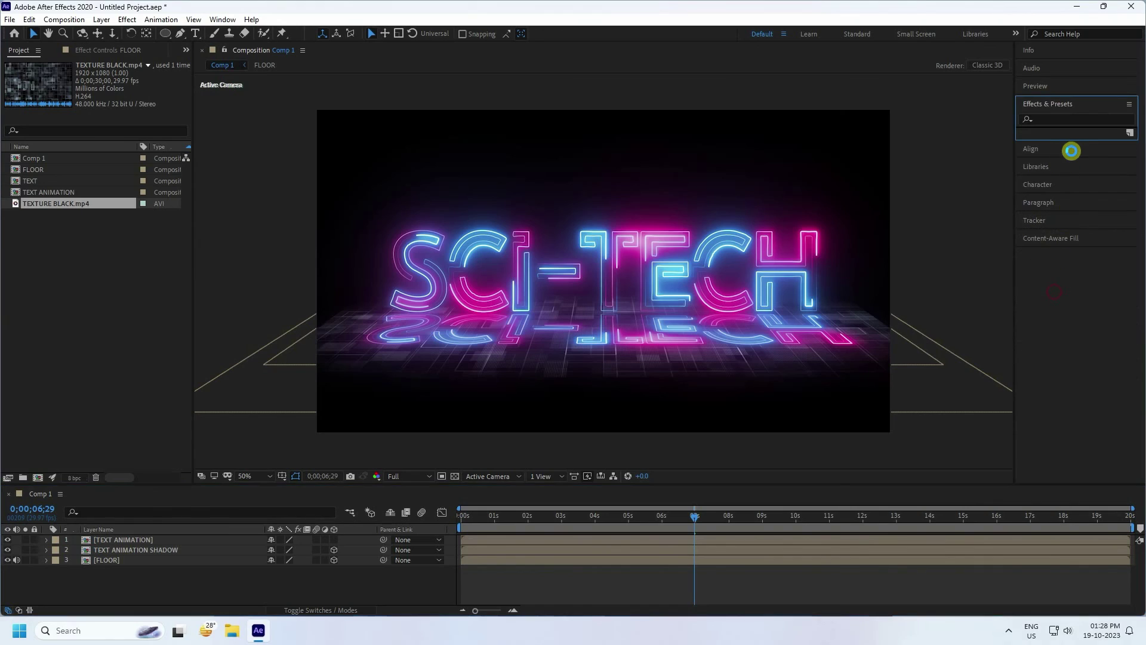
click(1062, 118)
text(compo)
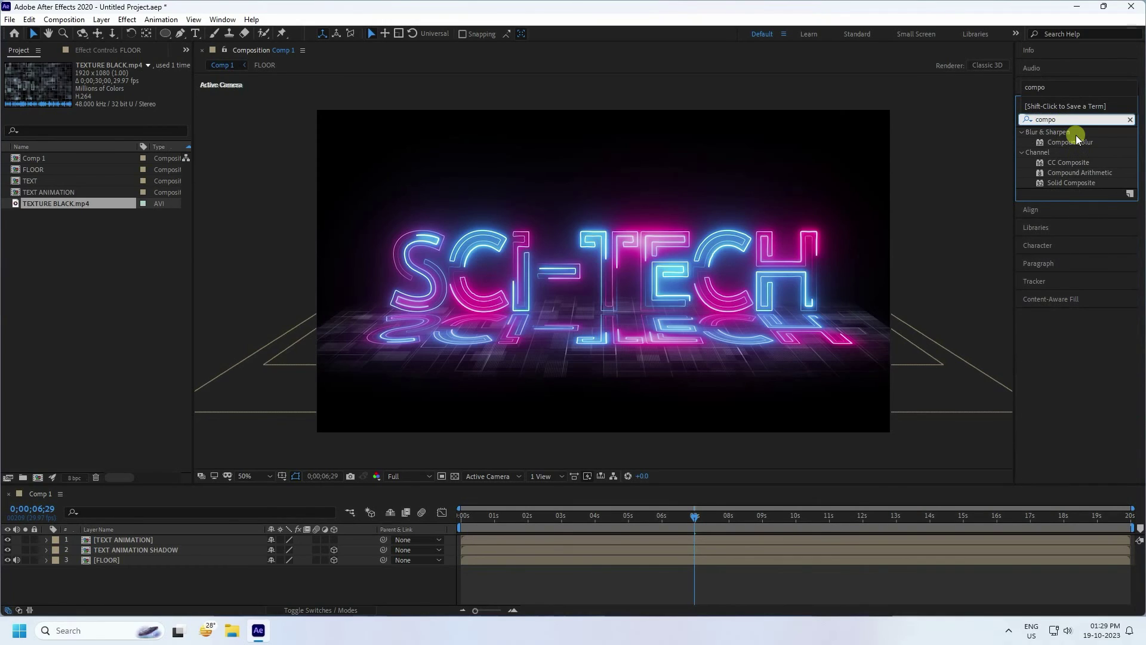
click(1076, 135)
click(1083, 142)
drag(1079, 143, 141, 554)
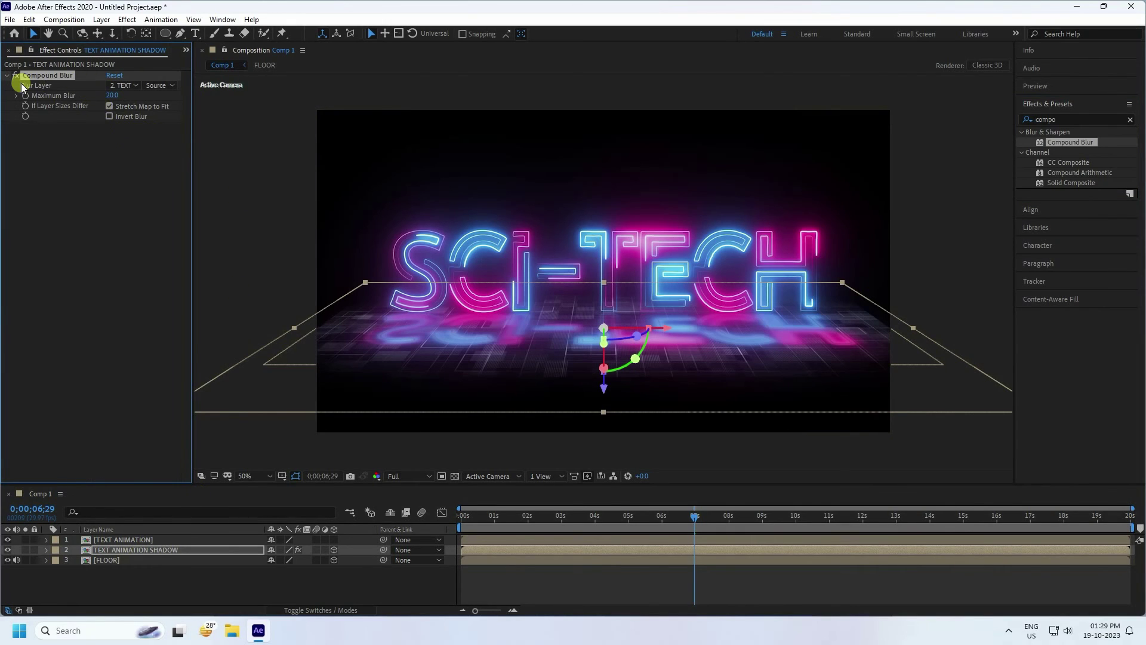
Step: Set the Compound Blur's Blur Layer to 3. FLOOR
click(129, 87)
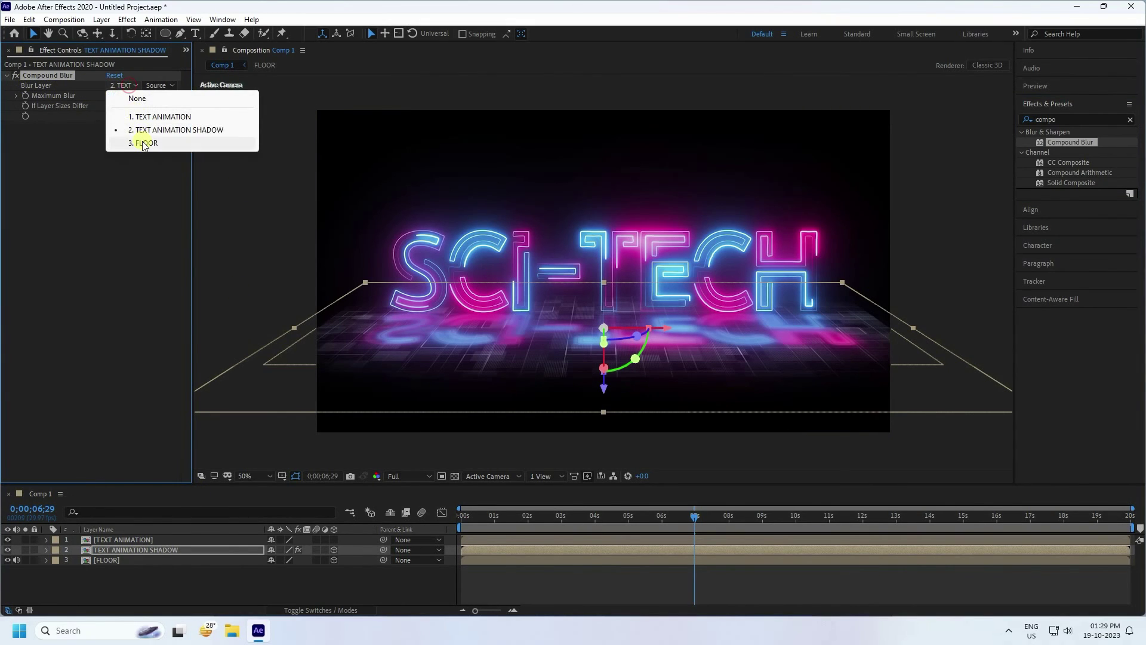
click(139, 145)
scroll(456, 296, up, 2)
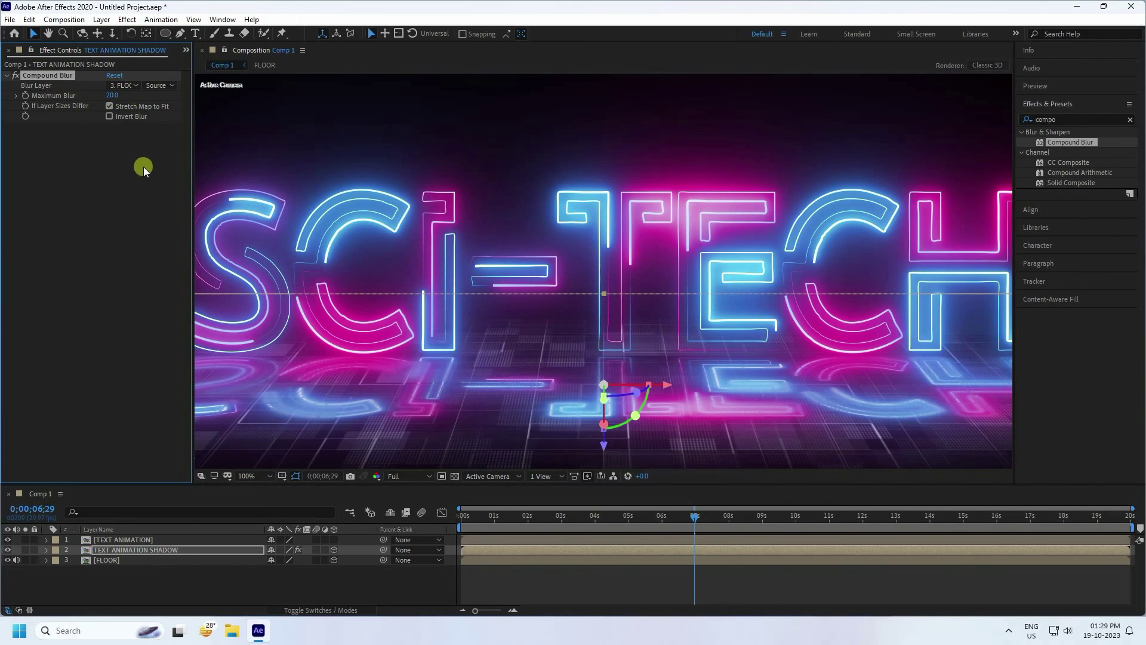
click(107, 575)
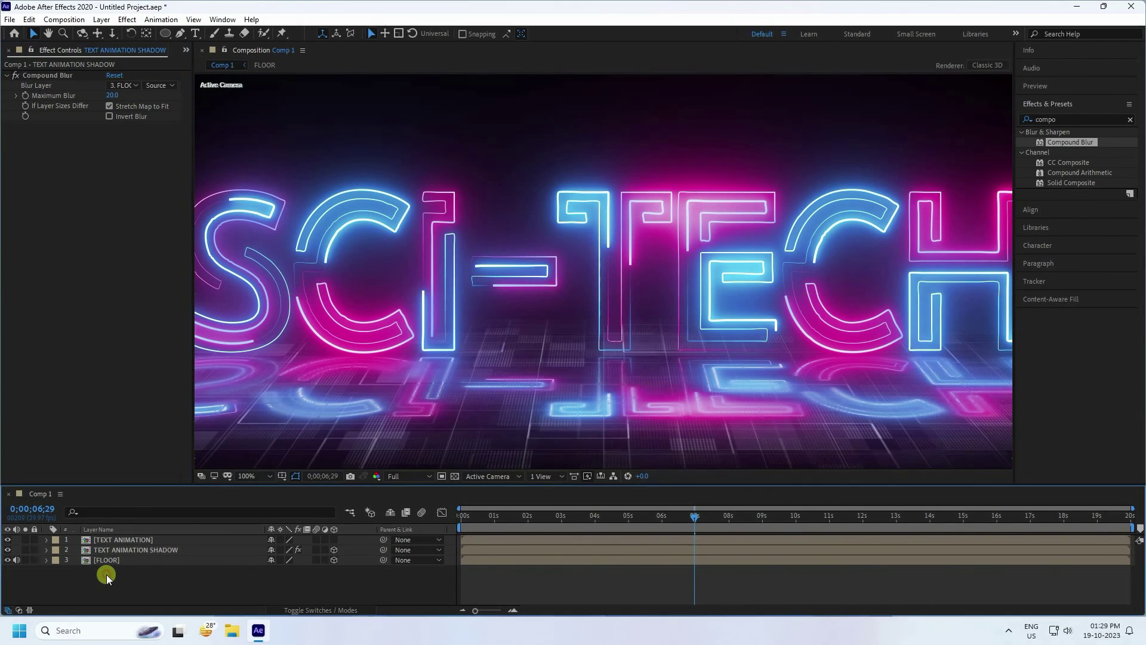
Step: Add Curves to TEXT ANIMATION SHADOW, darkening shadows and raising highlights into an S-curve
click(1088, 119)
click(1064, 119)
text(cur)
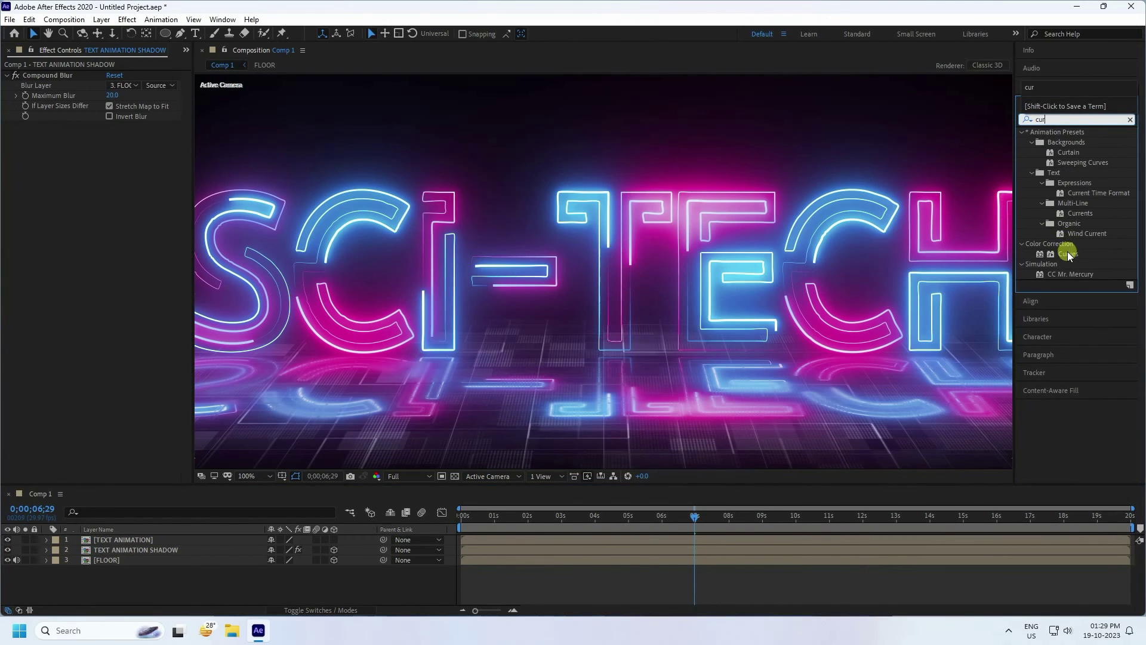
drag(1067, 253, 169, 554)
drag(69, 280, 81, 289)
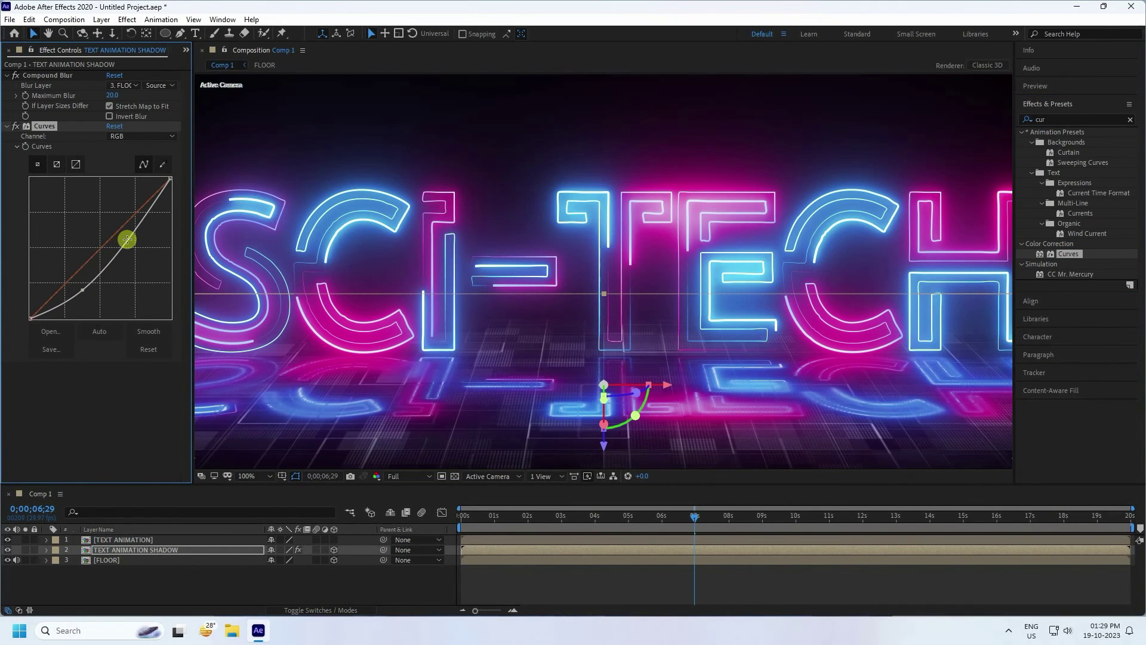
drag(124, 231, 120, 220)
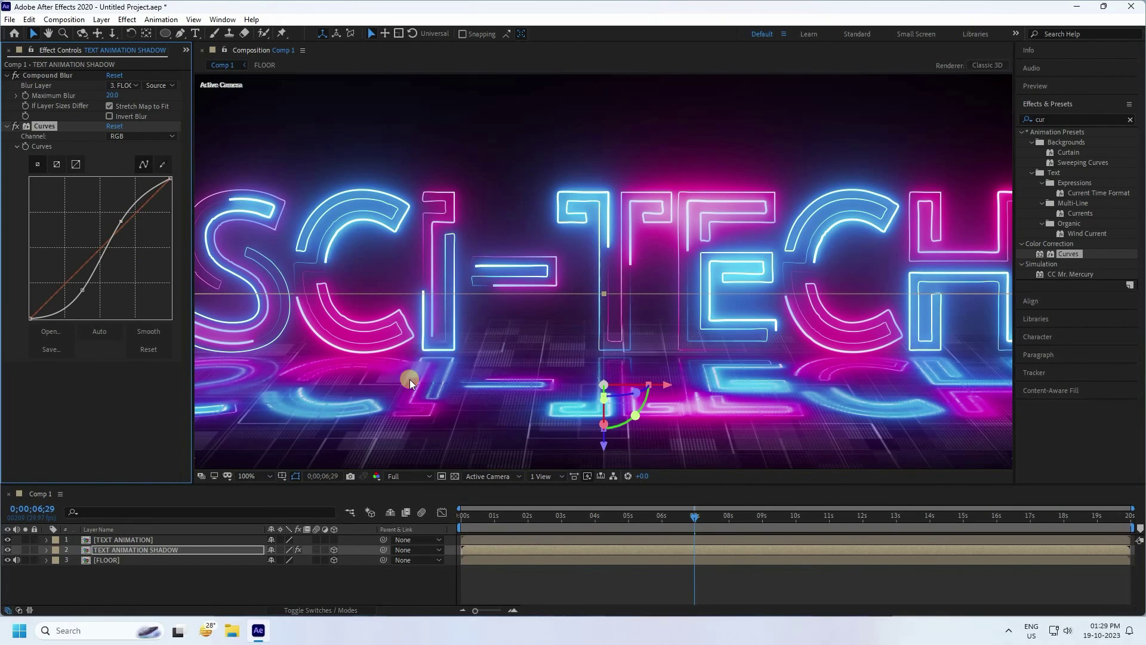
Step: Move the playhead back to the start and set the viewer magnification to Fit
scroll(428, 365, down, 2)
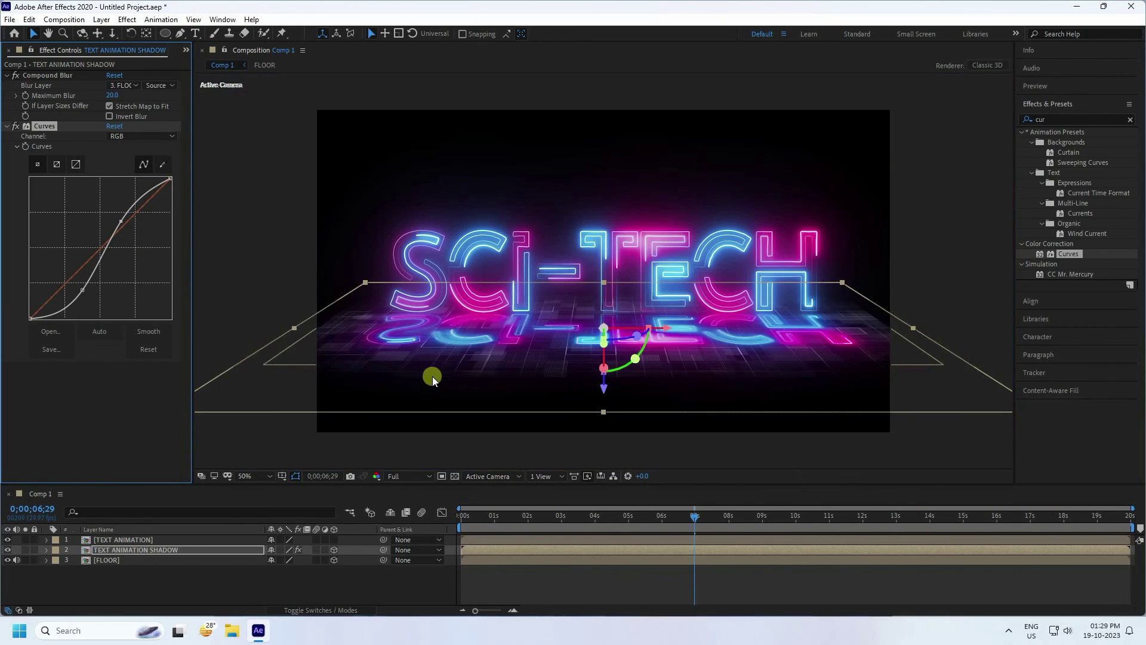
scroll(417, 346, up, 4)
scroll(416, 346, down, 2)
drag(464, 322, 738, 311)
drag(697, 518, 449, 538)
scroll(557, 341, down, 1)
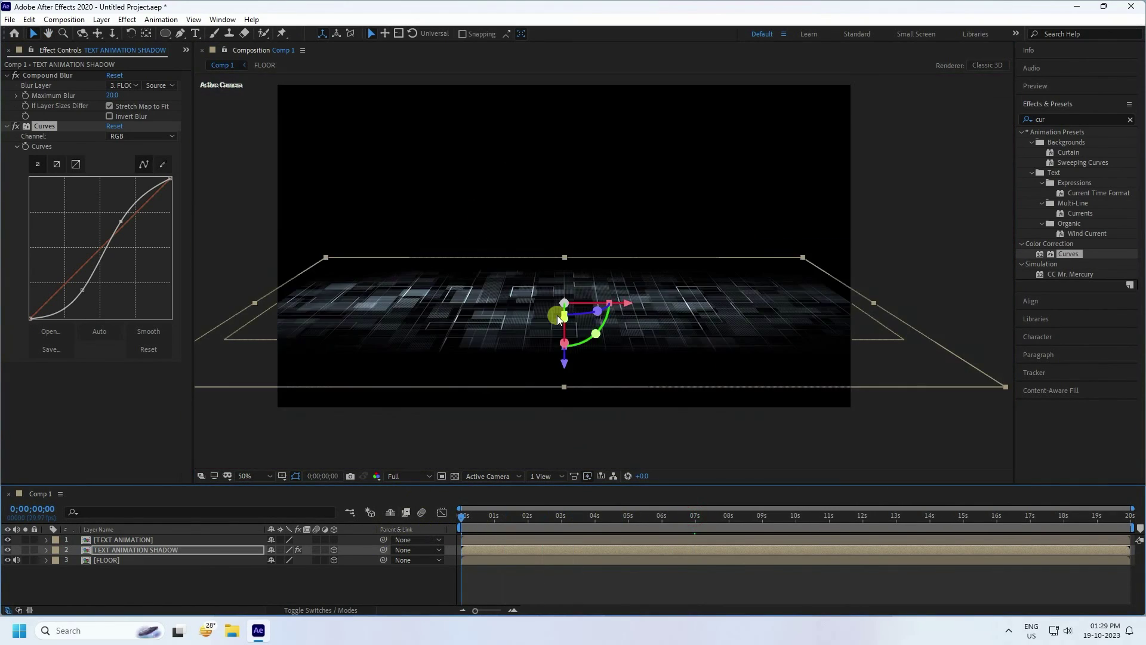
click(245, 476)
click(255, 277)
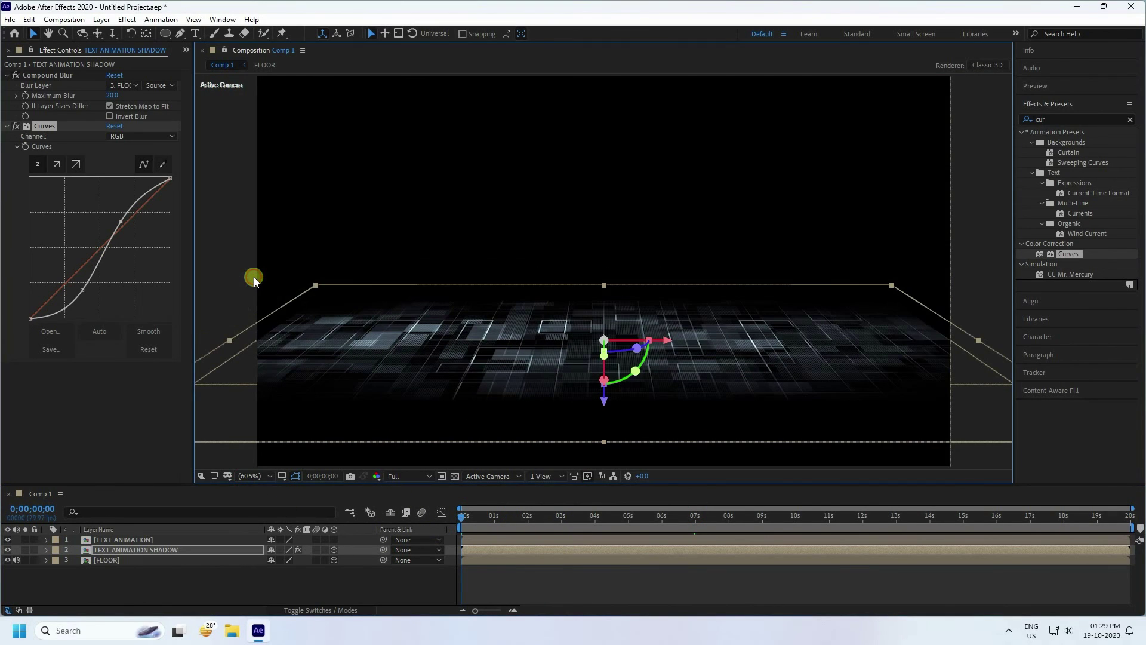
Step: Play a preview of the animation, then stop it at frame zero
click(1029, 85)
click(1076, 102)
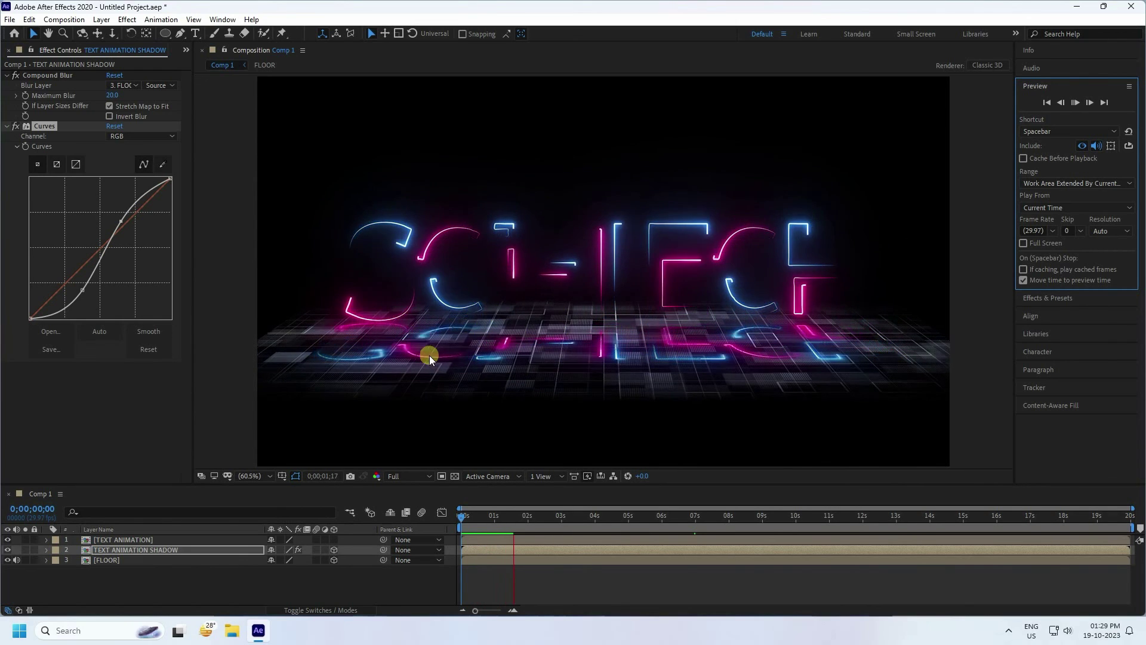
click(464, 356)
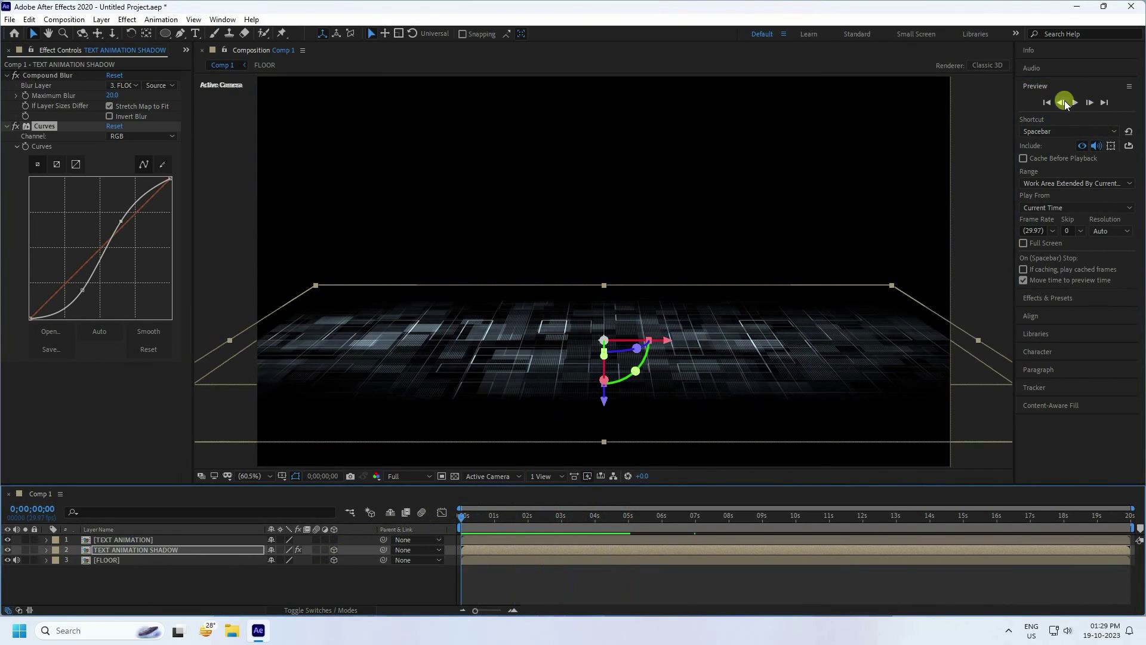